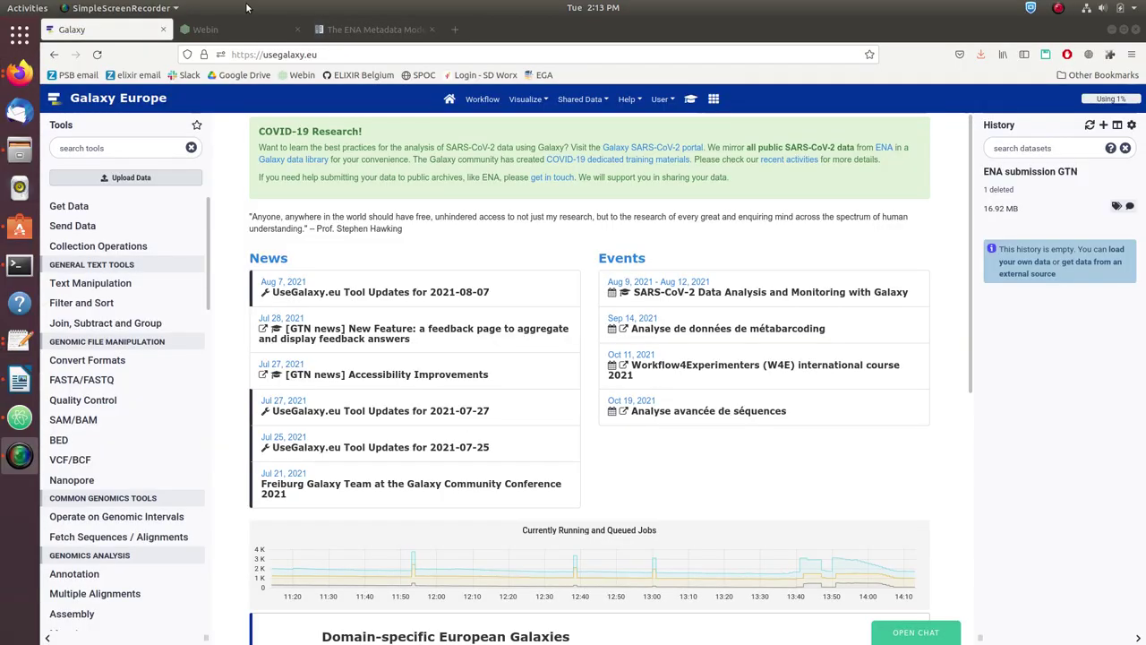
After viewing the ENA Webin registration page, open Manage Information in Galaxy user preferences.
{"action": "left_click", "coordinate": [230, 34]}
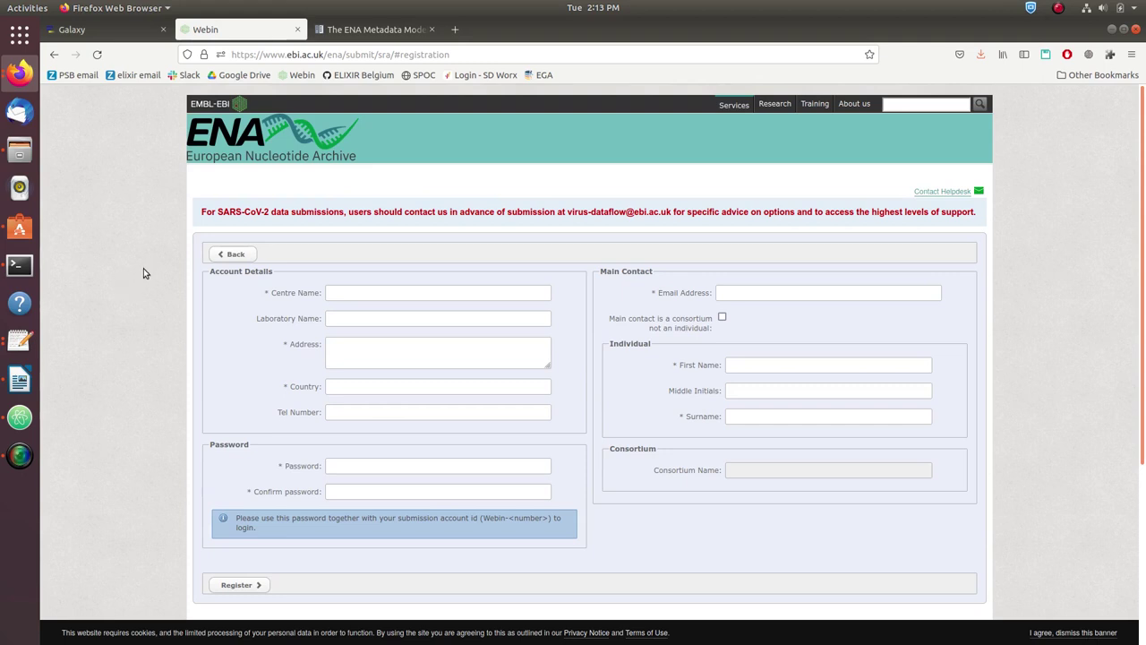
{"action": "left_click", "coordinate": [132, 32]}
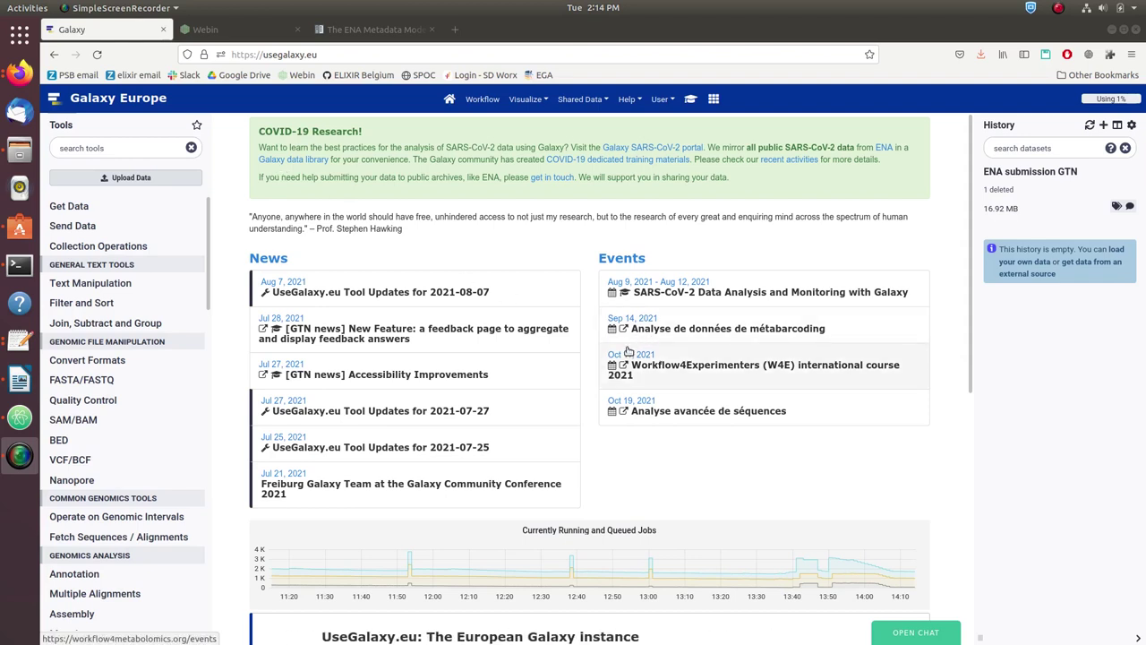
{"action": "left_click", "coordinate": [665, 99]}
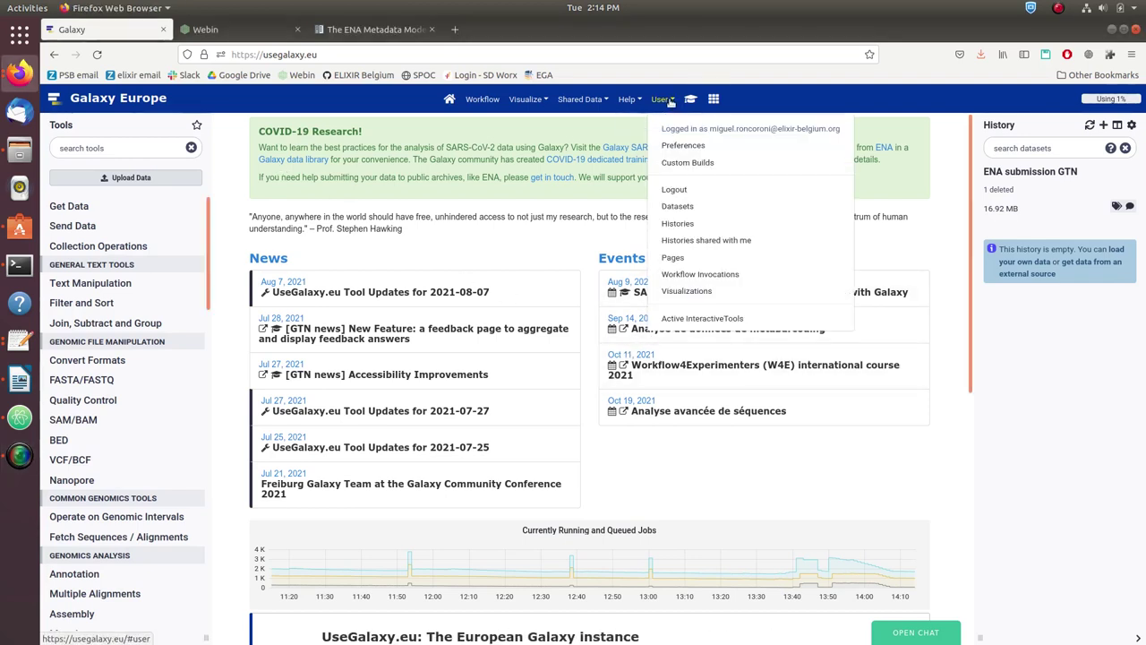
{"action": "left_click", "coordinate": [710, 149]}
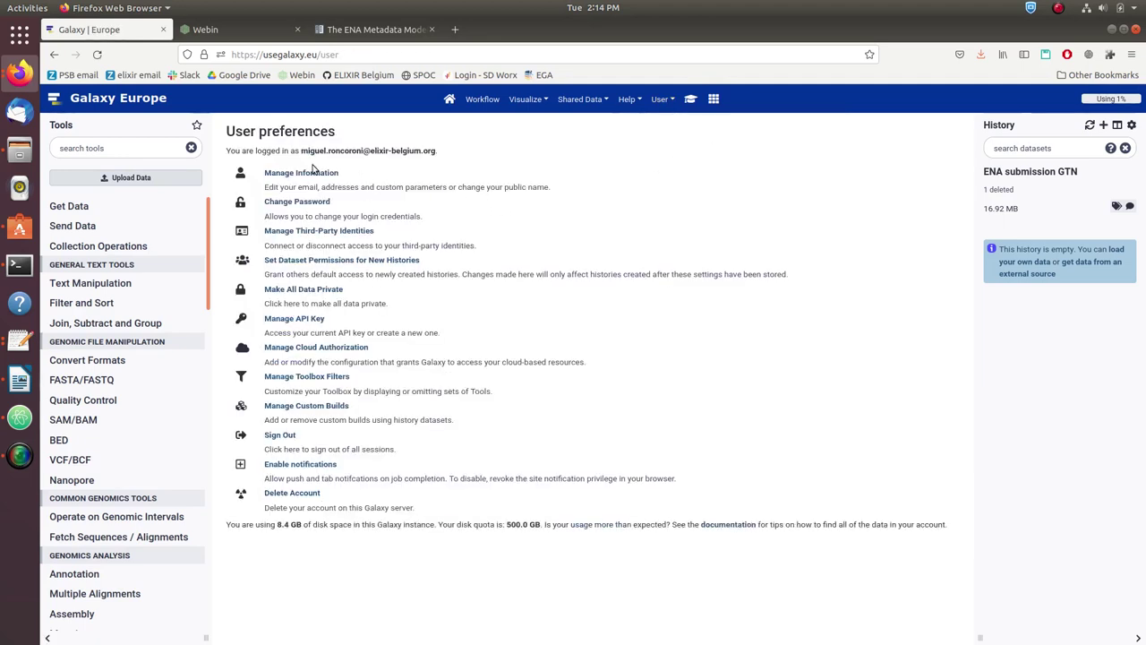
{"action": "left_click", "coordinate": [310, 172]}
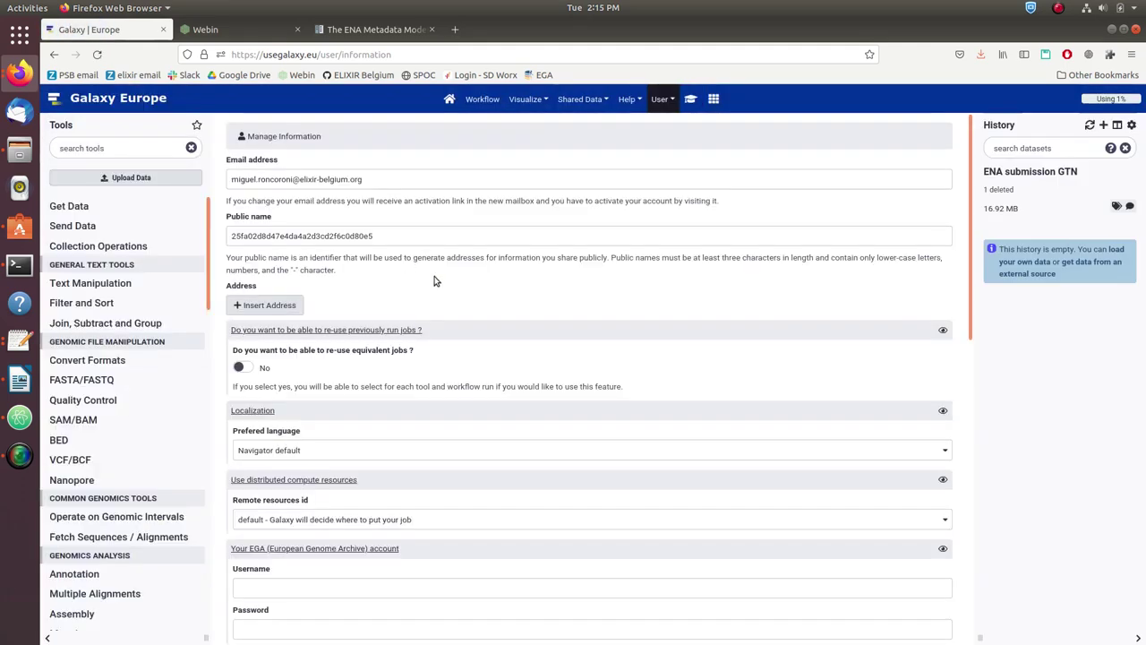
Check the stored ENA Webin ID and password and save, declining the browser's offer to store the login.
{"action": "scroll", "coordinate": [433, 281], "scroll_direction": "down", "scroll_amount": 10}
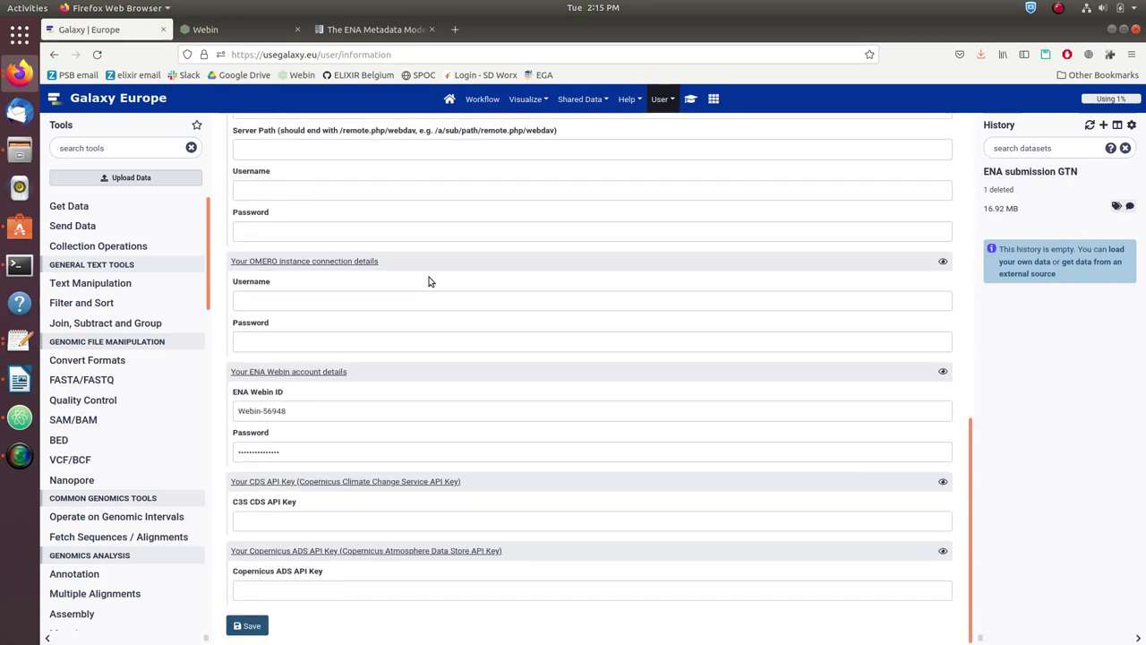
{"action": "left_click_drag", "start_coordinate": [295, 411], "coordinate": [228, 402]}
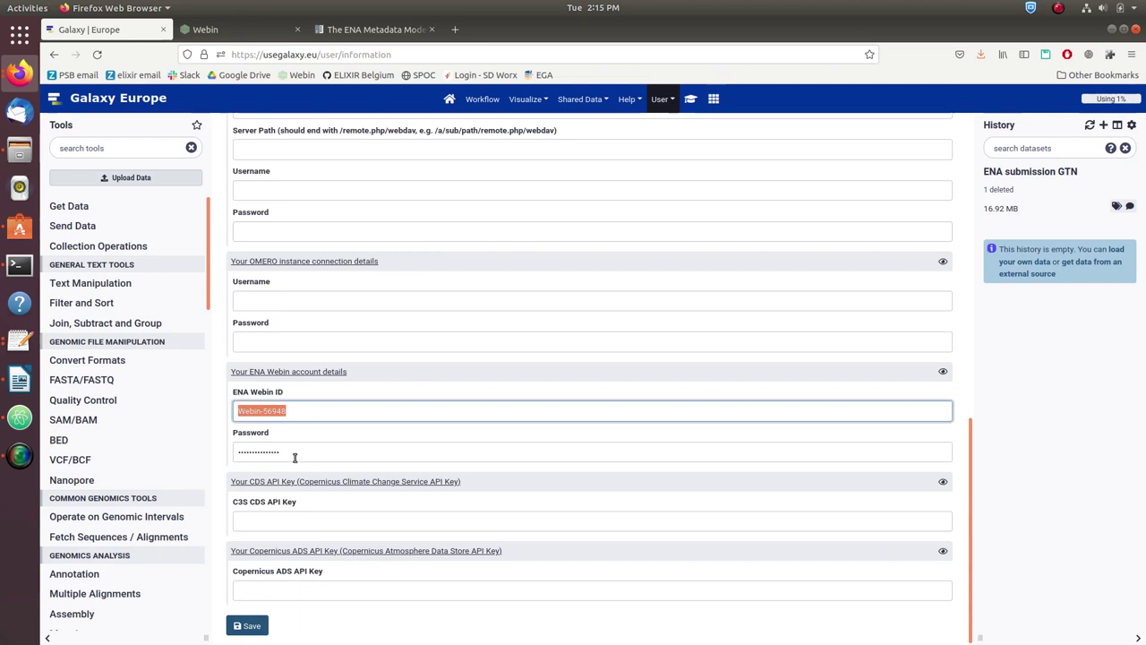
{"action": "left_click_drag", "start_coordinate": [295, 453], "coordinate": [240, 449]}
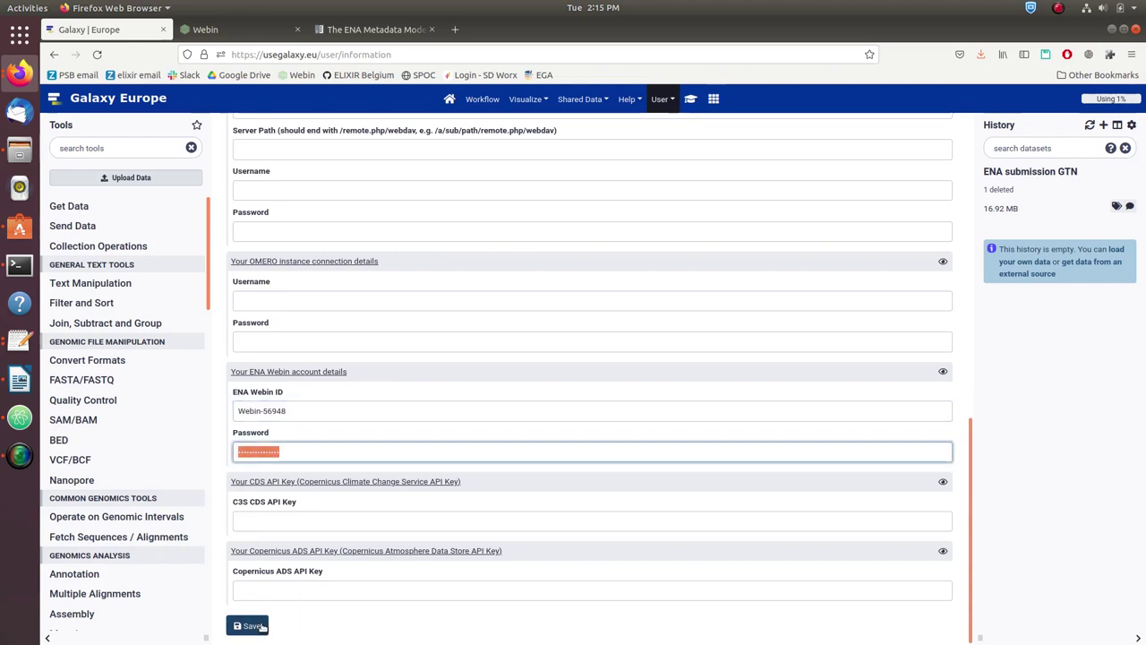
{"action": "left_click", "coordinate": [261, 626]}
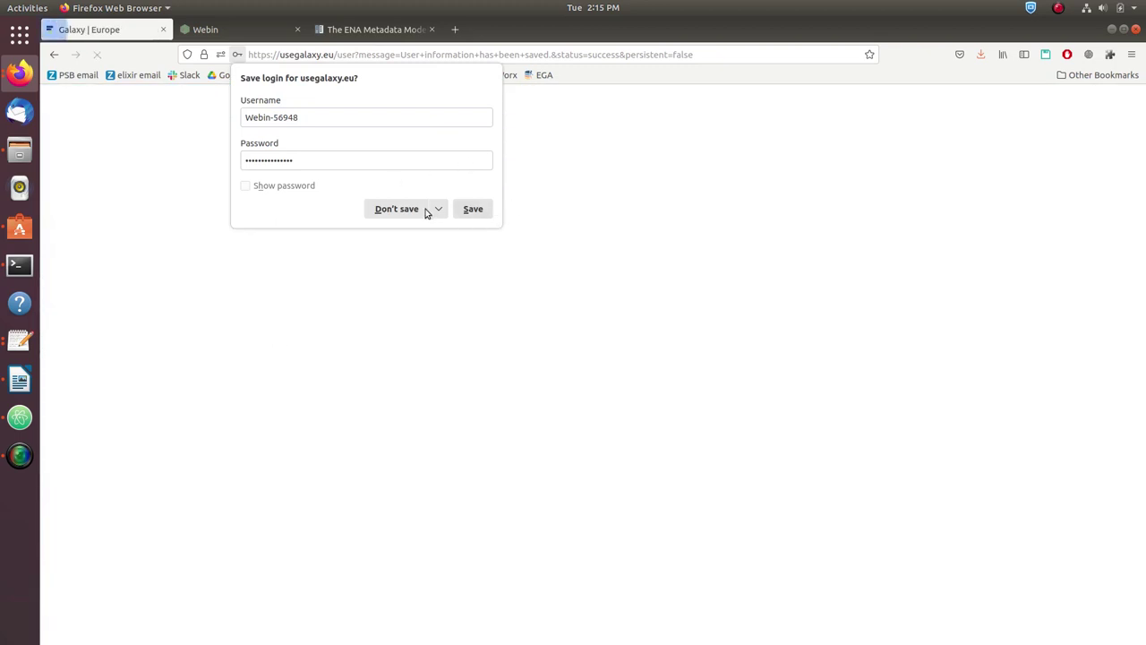
{"action": "left_click", "coordinate": [397, 209]}
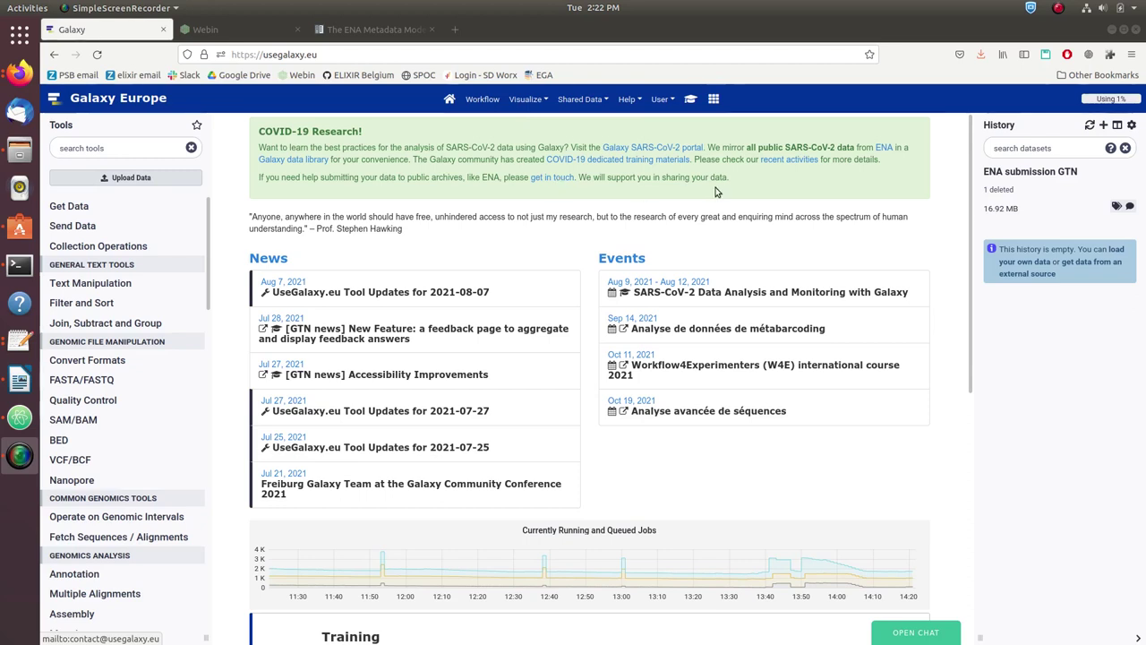
Create a new history named 'ENA submission interactive'.
{"action": "left_click", "coordinate": [1102, 126]}
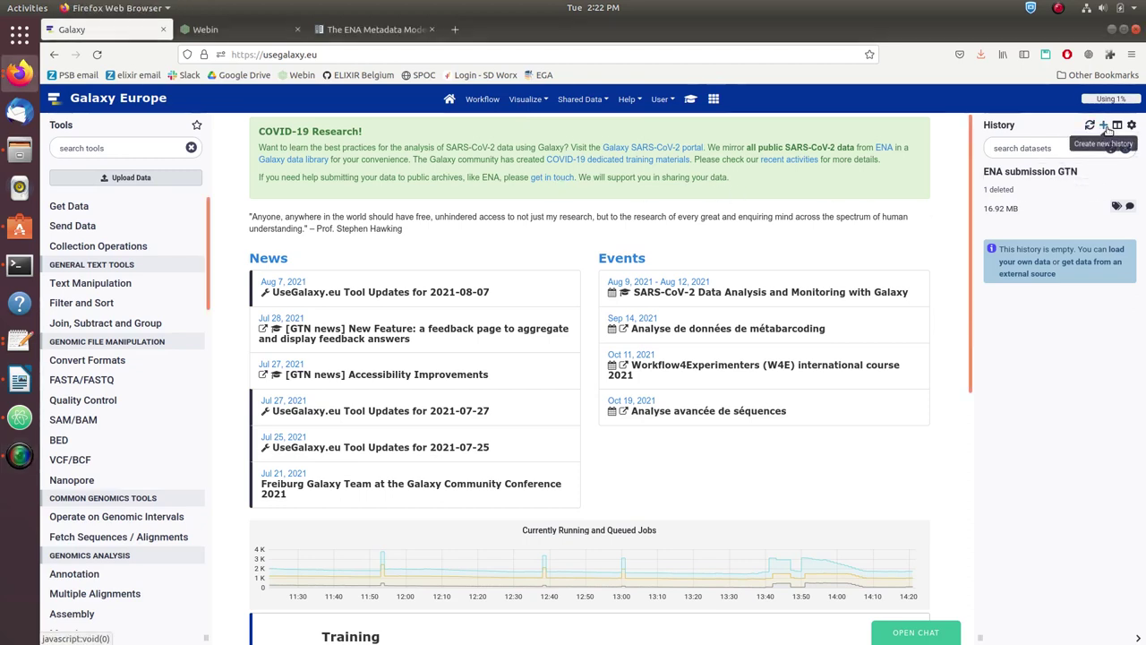
{"action": "left_click", "coordinate": [1041, 171]}
{"action": "key", "text": "Home"}
{"action": "type", "text": "ENA"}
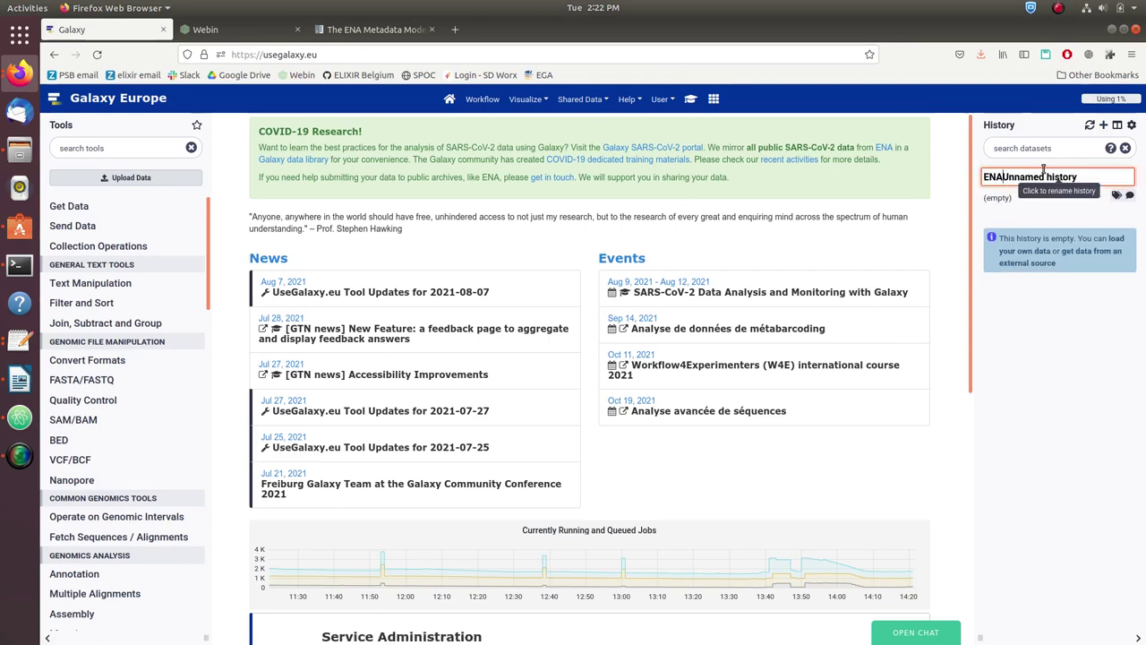
{"action": "key", "text": "Delete"}
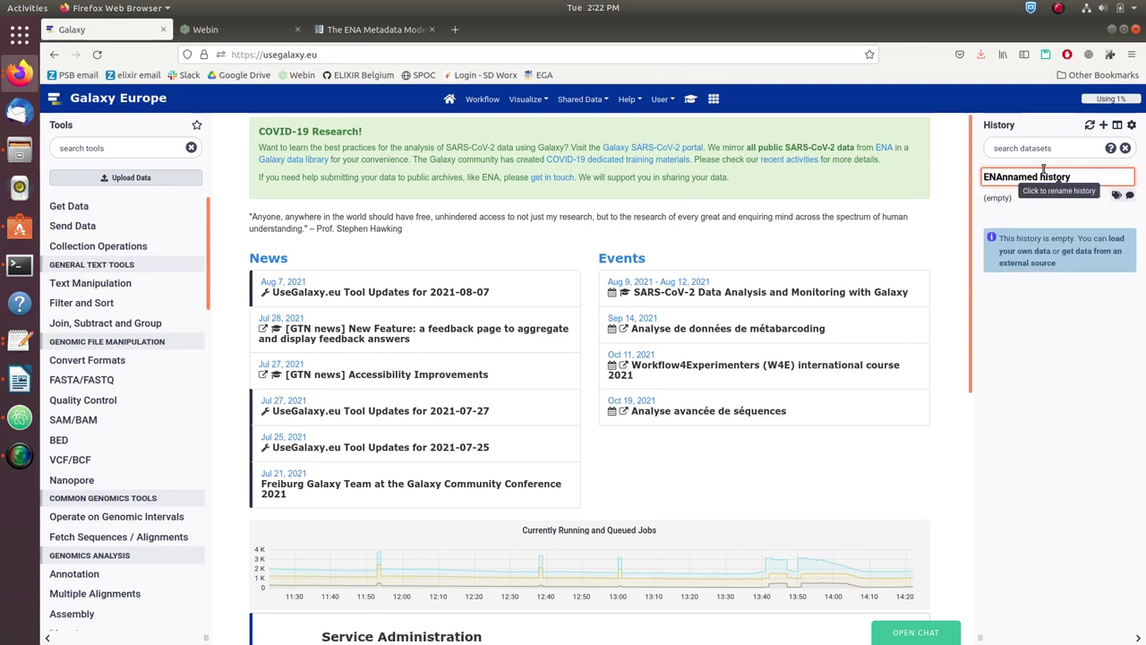
{"action": "key", "text": "Delete"}
{"action": "key", "text": "Delete"}
{"action": "key", "text": "Delete"}
{"action": "key", "text": "Delete"}
{"action": "key", "text": "Delete"}
{"action": "key", "text": "Delete"}
{"action": "key", "text": "Delete"}
{"action": "key", "text": "Delete"}
{"action": "key", "text": "Delete"}
{"action": "key", "text": "Delete"}
{"action": "key", "text": "Delete"}
{"action": "key", "text": "Delete"}
{"action": "key", "text": "Delete"}
{"action": "key", "text": "Delete"}
{"action": "type", "text": "submission interactive"}
{"action": "key", "text": "Return"}
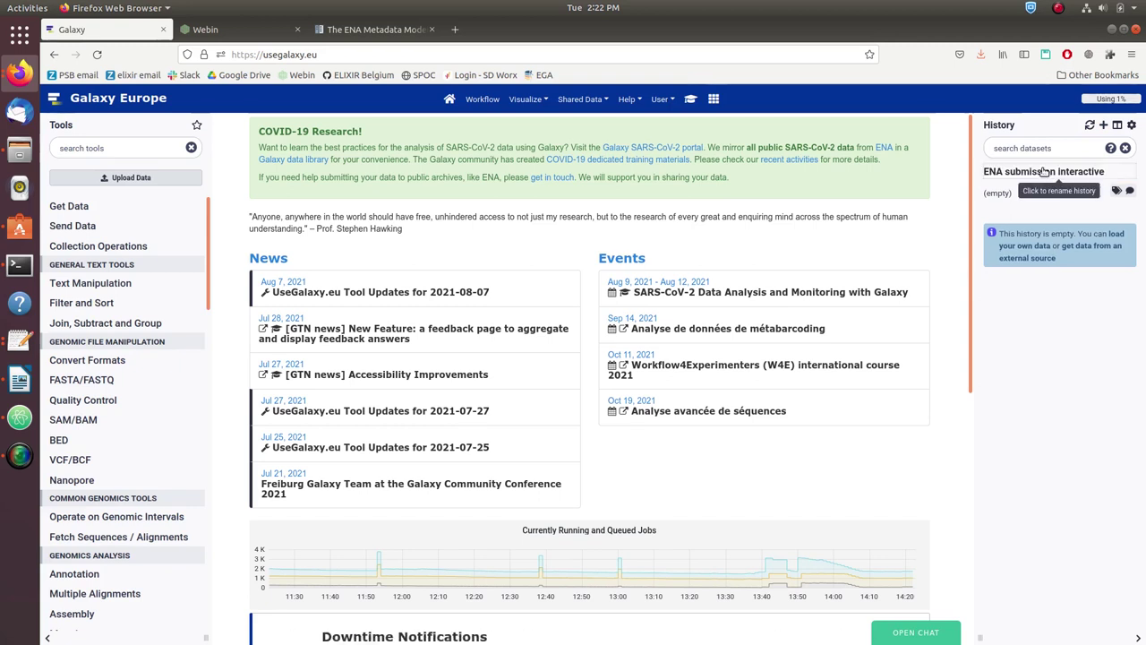
Fetch SRR10902284_ONT.fq.gz into the history from its pasted Zenodo URL.
{"action": "left_click", "coordinate": [157, 182]}
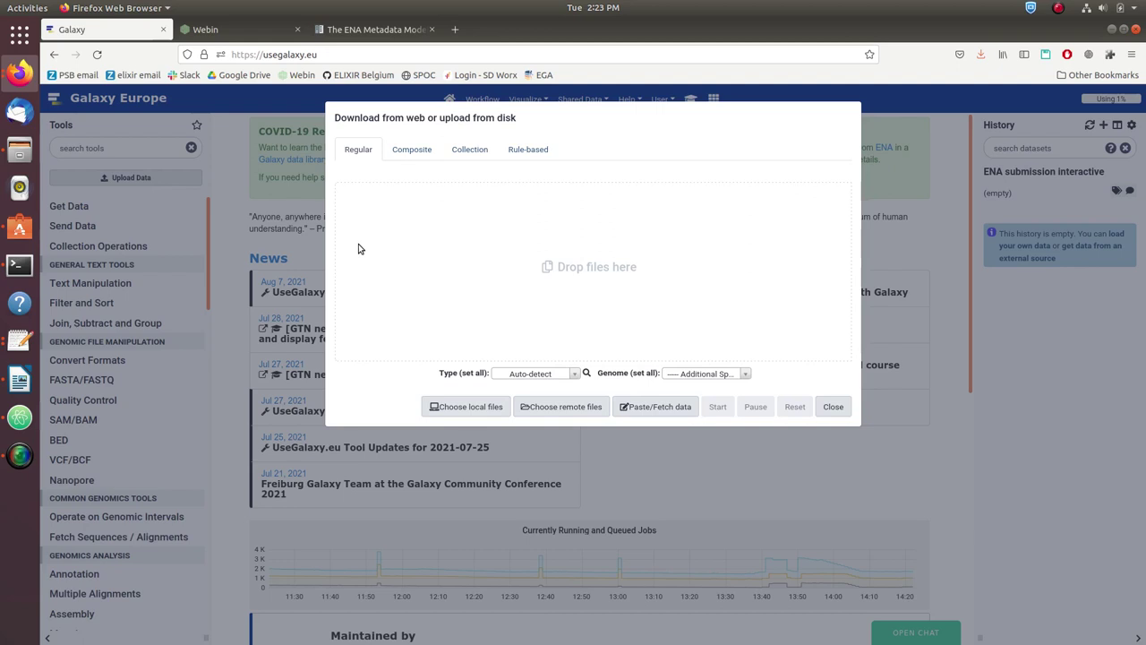
{"action": "left_click", "coordinate": [658, 406]}
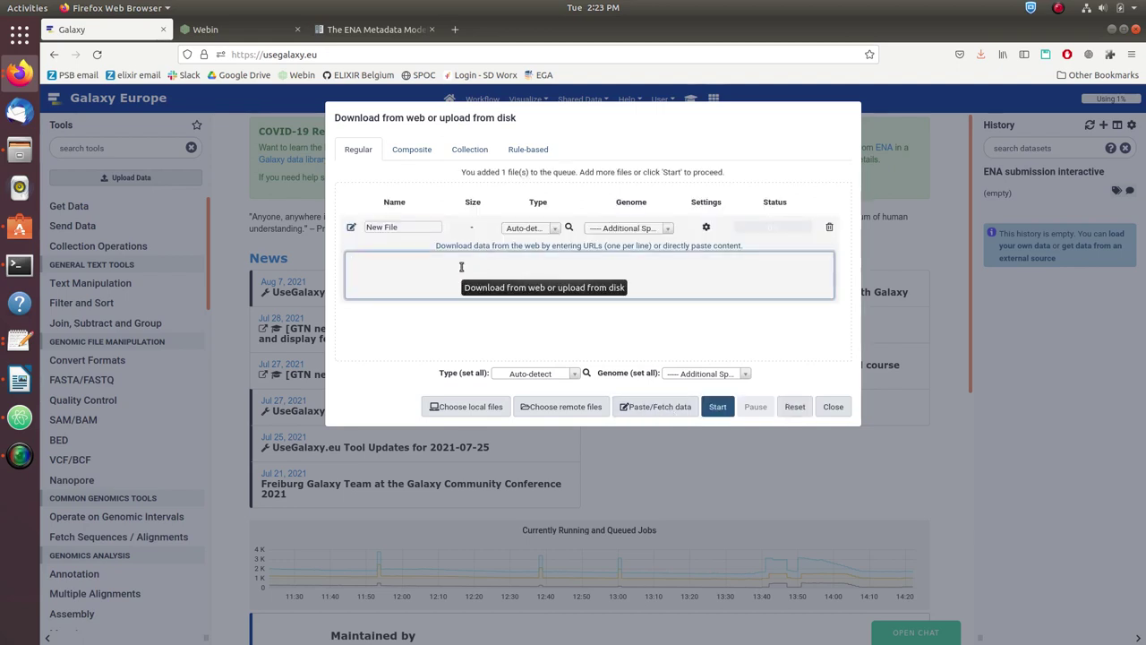
{"action": "type", "text": "https://zenodo.org/api/files/feff876b-15b5-4664-82e7-8bc454d5f7c3/SRR10902284_ONT.fq.gz"}
{"action": "key", "text": "Return"}
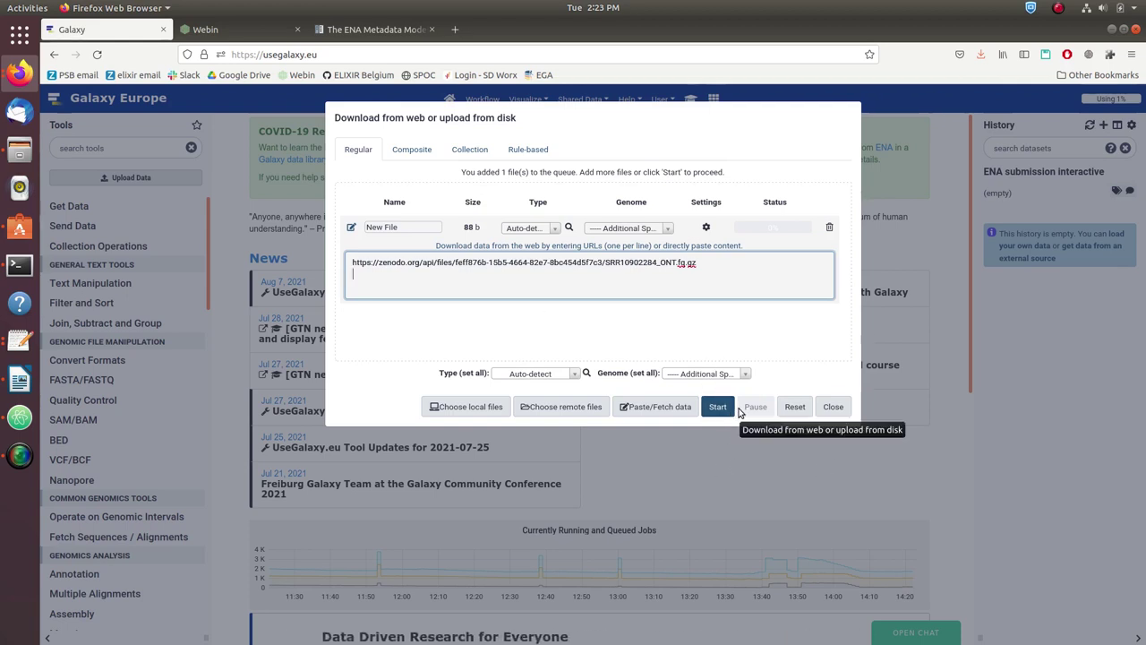
{"action": "left_click", "coordinate": [710, 407]}
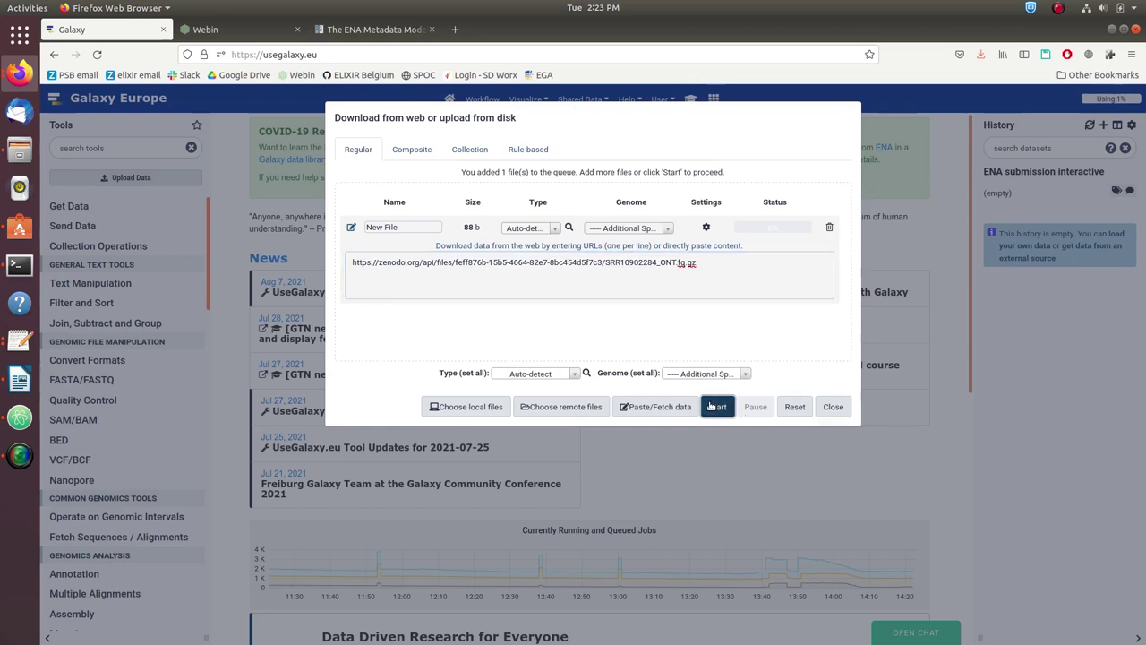
{"action": "left_click", "coordinate": [830, 405]}
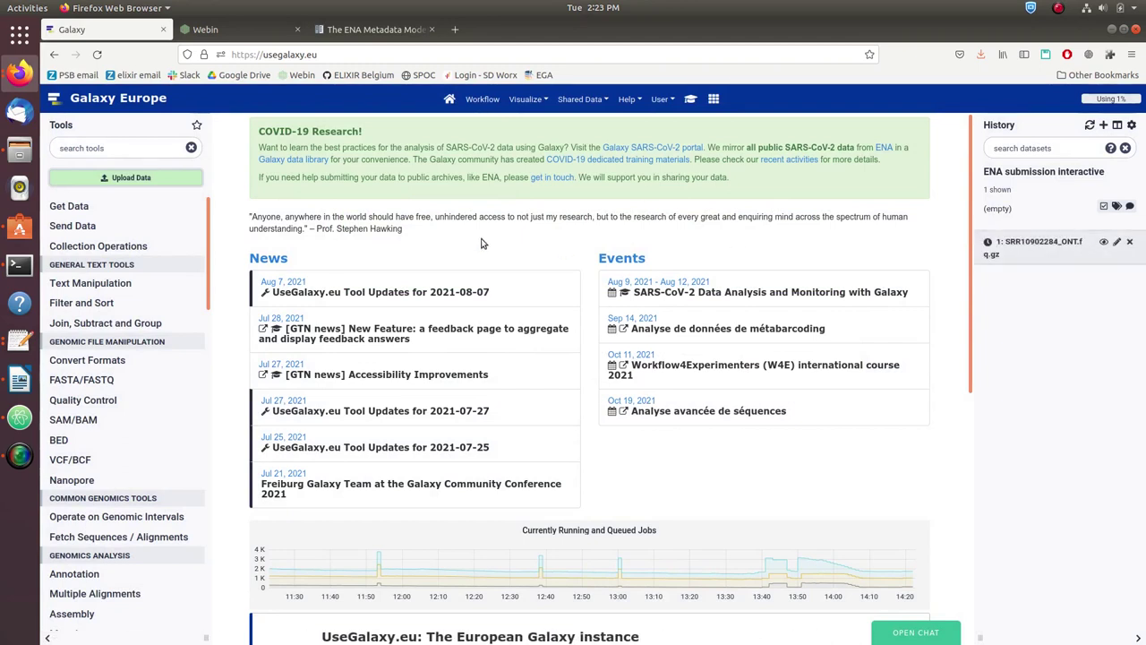
Open the ENA Upload tool, keep Action 'Add new data', and set 'Submit to test ENA server?' to Yes.
{"action": "left_click", "coordinate": [152, 229]}
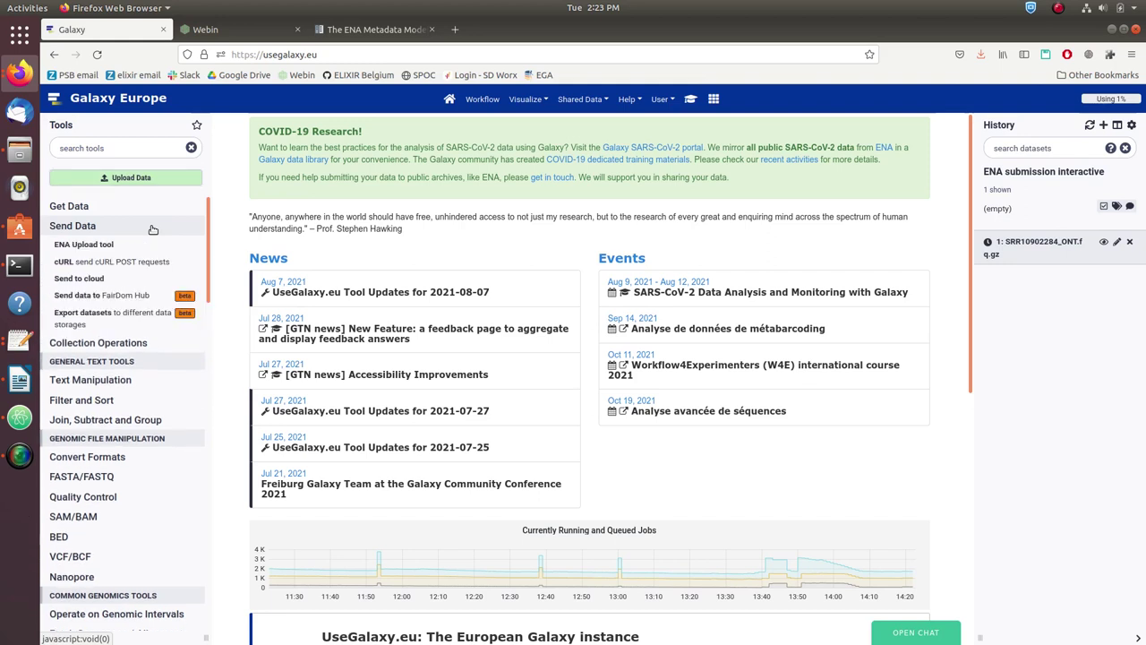
{"action": "left_click", "coordinate": [126, 246]}
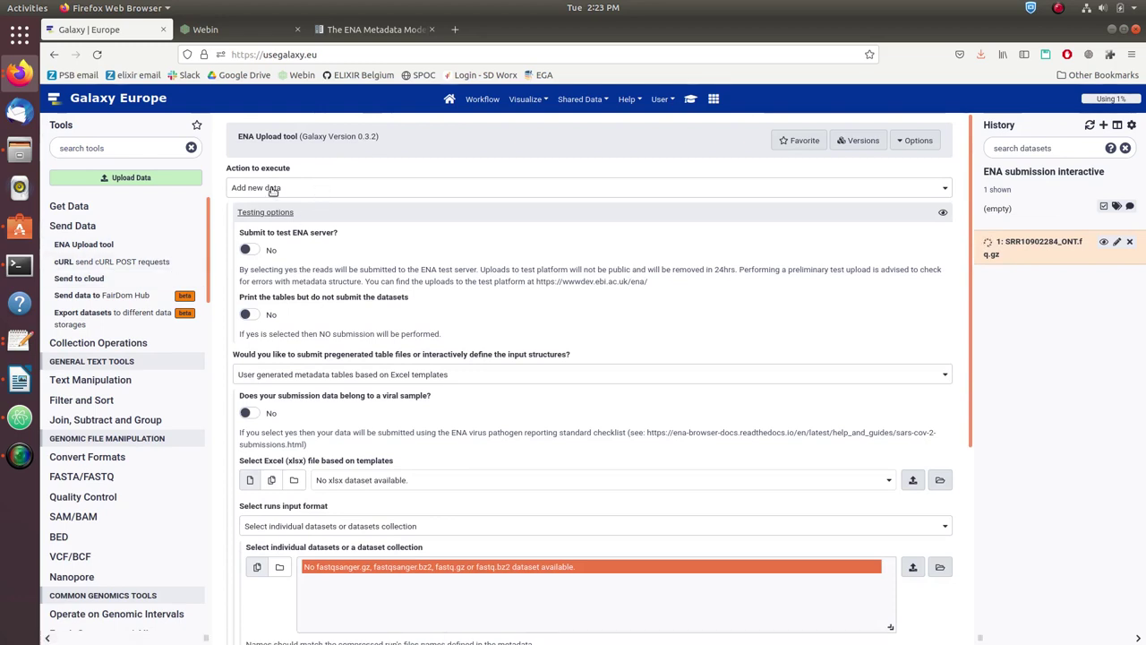
{"action": "left_click", "coordinate": [313, 189]}
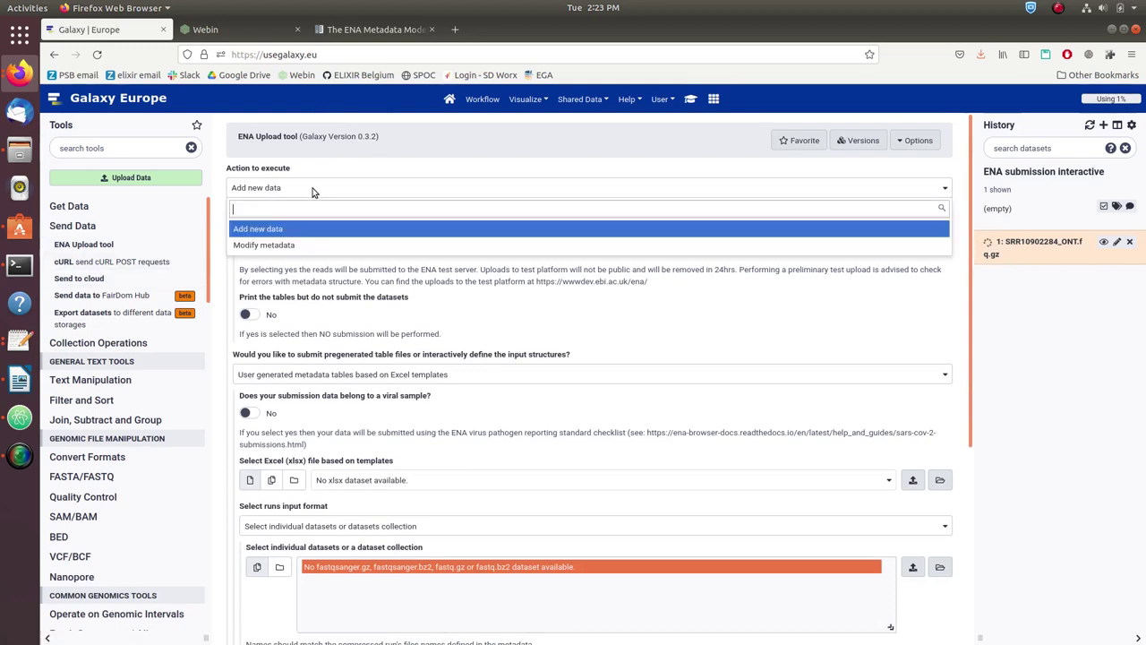
{"action": "left_click", "coordinate": [313, 190]}
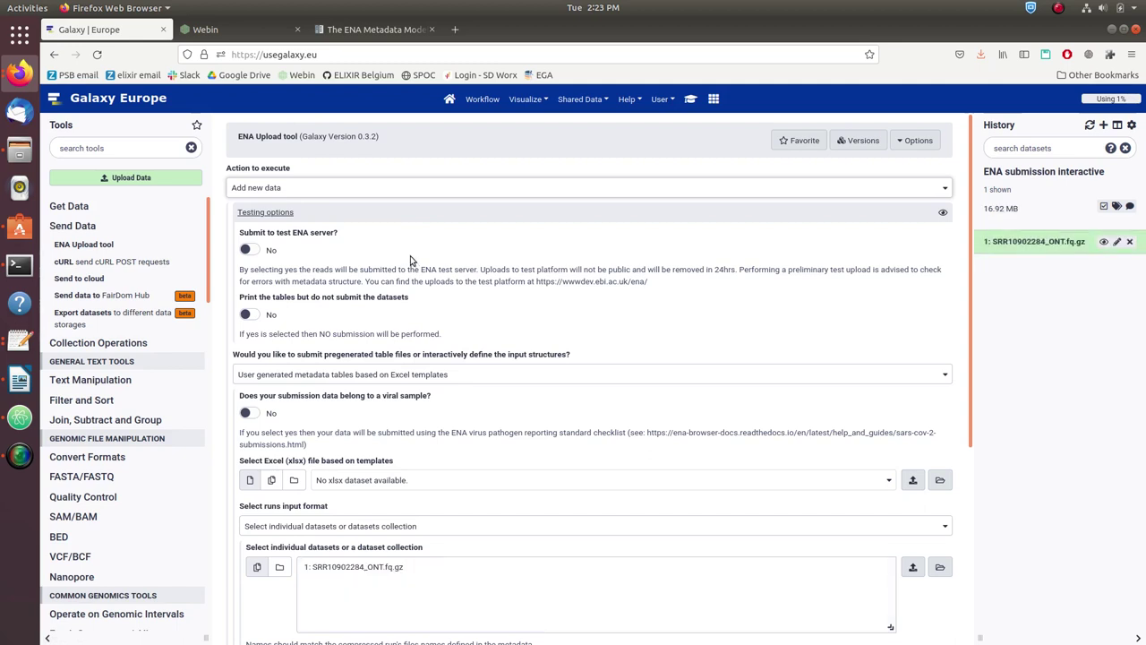
{"action": "left_click", "coordinate": [254, 250]}
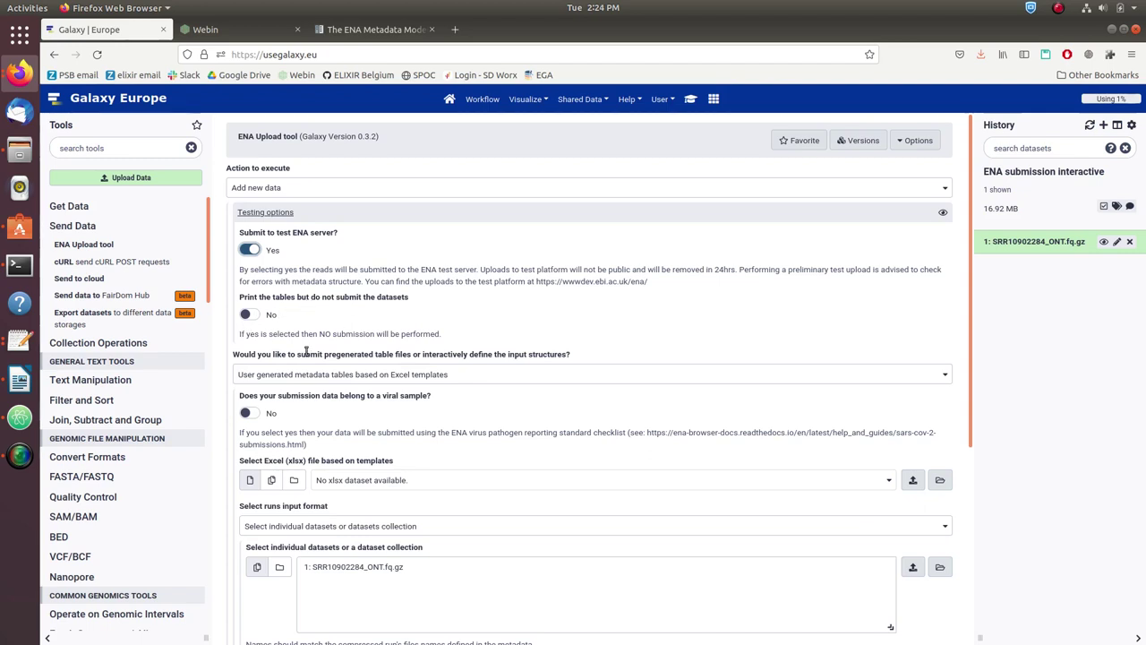
{"action": "scroll", "coordinate": [322, 325], "scroll_direction": "down", "scroll_amount": 2}
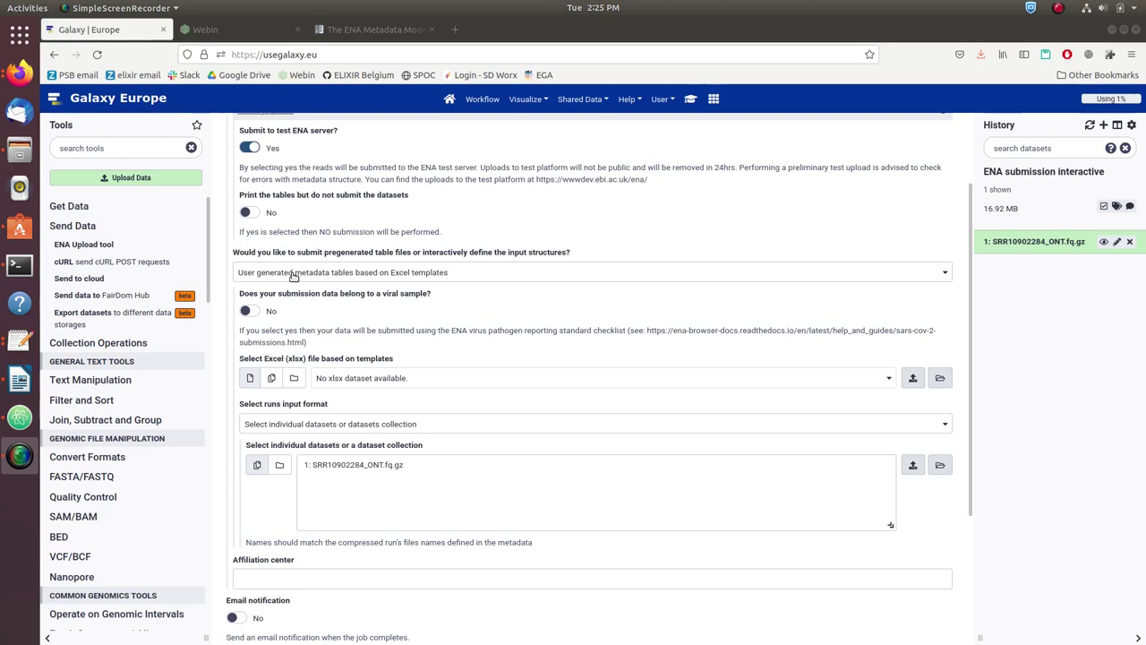
Choose 'Interactive generation of the study structure', set viral samples to Yes, and view the ENA metadata model documentation.
{"action": "left_click", "coordinate": [341, 273]}
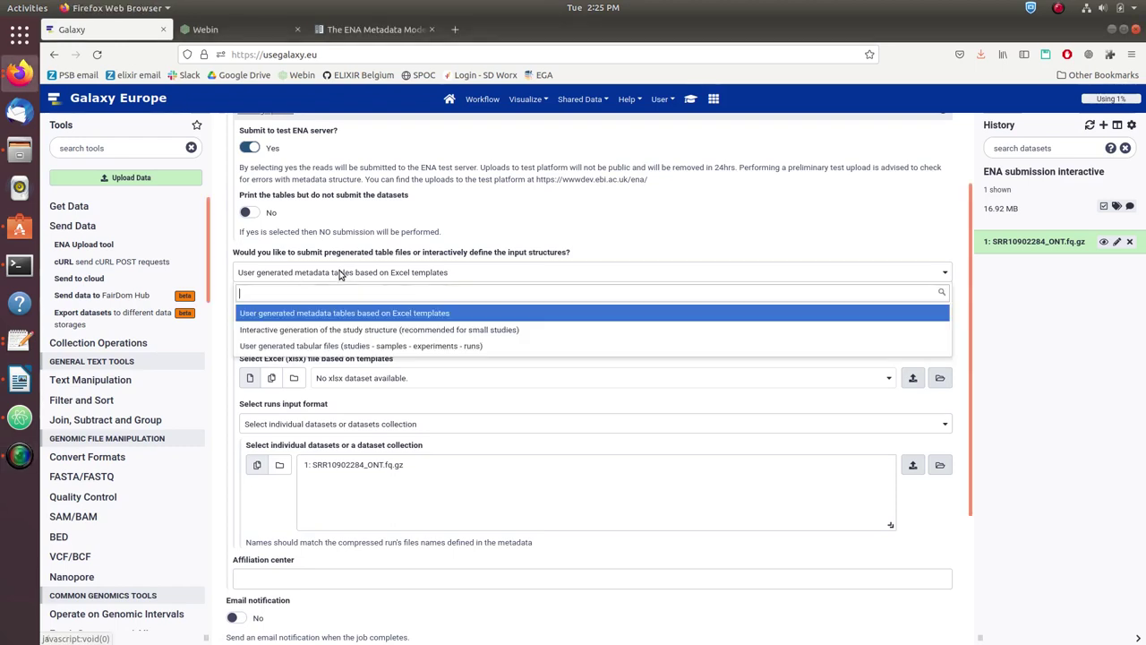
{"action": "left_click", "coordinate": [328, 329]}
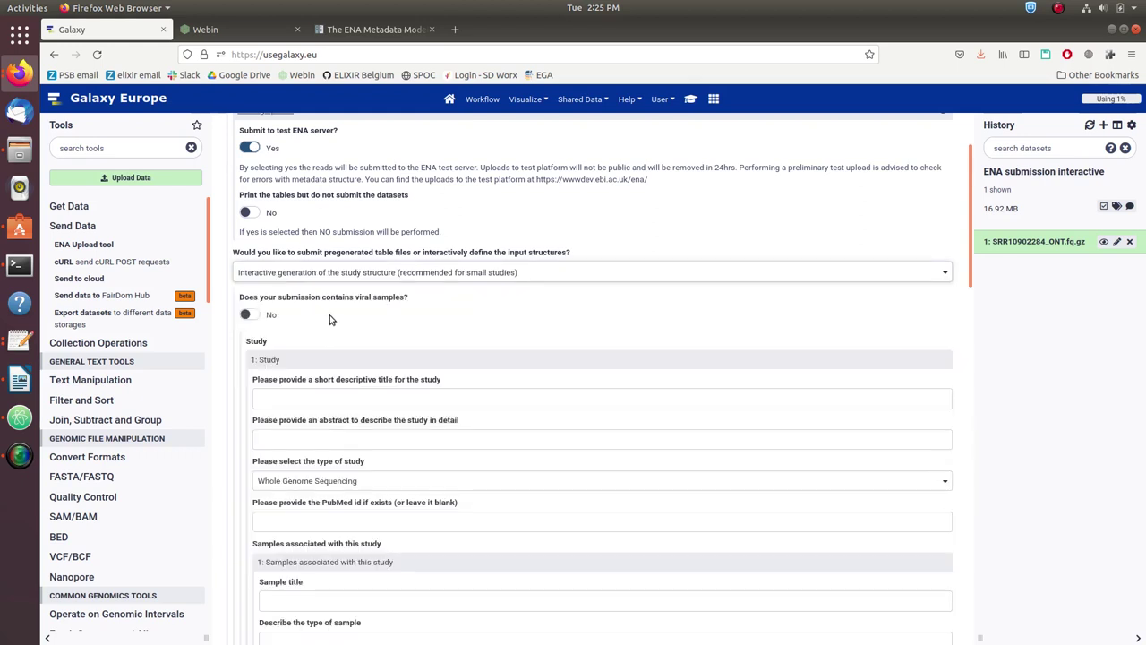
{"action": "scroll", "coordinate": [330, 313], "scroll_direction": "down", "scroll_amount": 1}
{"action": "scroll", "coordinate": [331, 313], "scroll_direction": "down", "scroll_amount": 1}
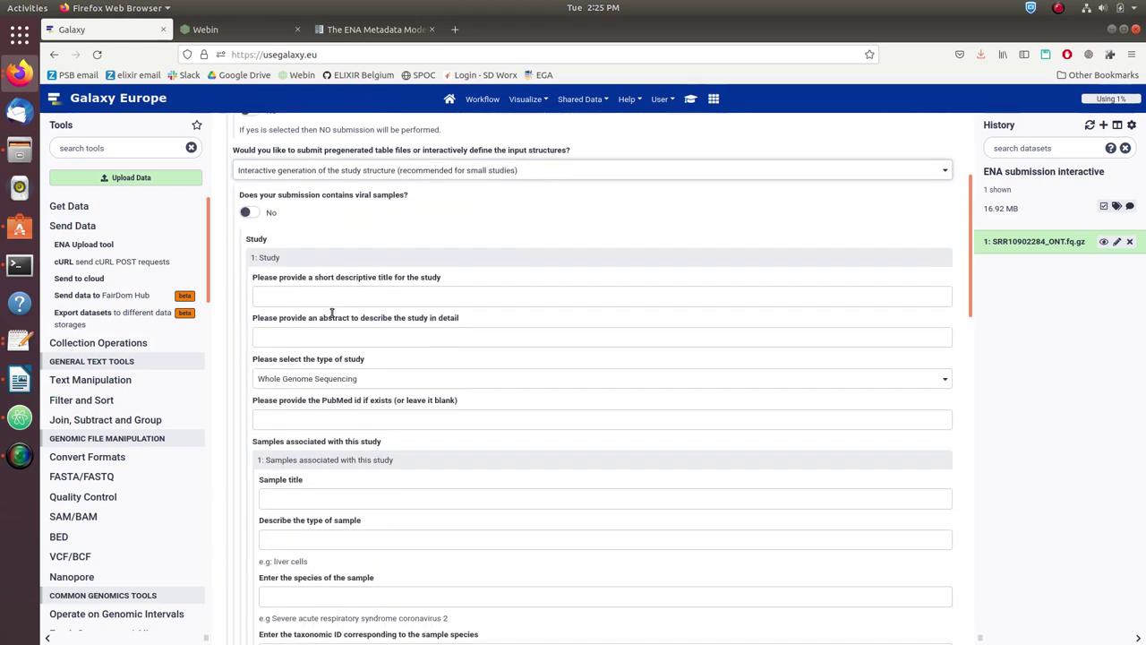
{"action": "left_click", "coordinate": [249, 213]}
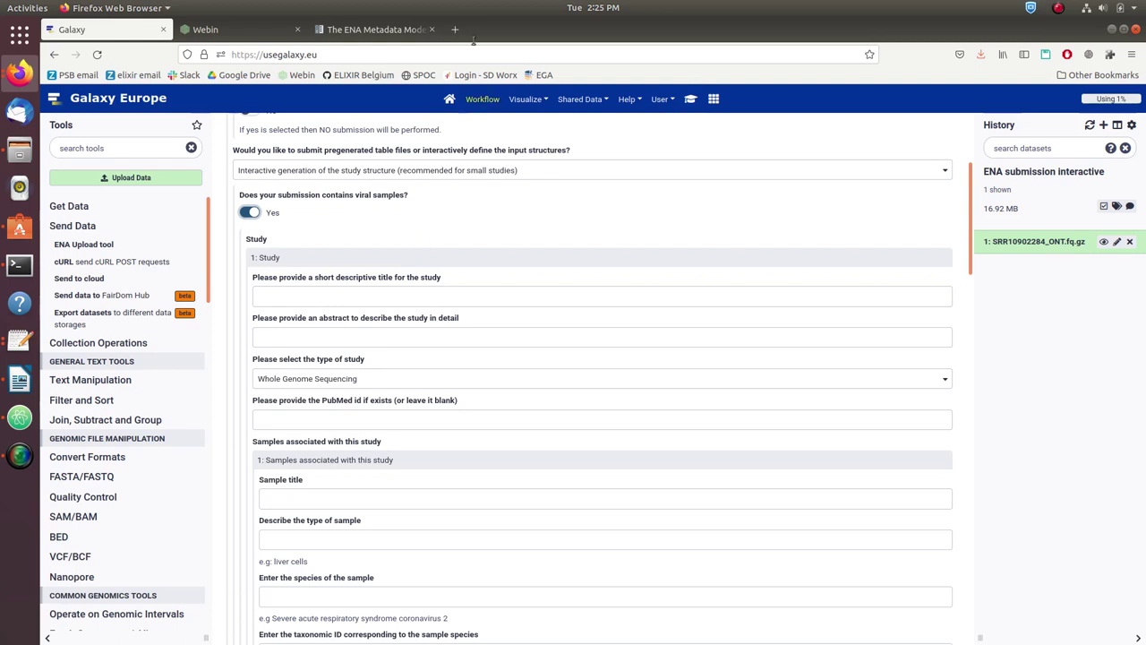
{"action": "left_click", "coordinate": [383, 30]}
{"action": "scroll", "coordinate": [504, 318], "scroll_direction": "down", "scroll_amount": 3}
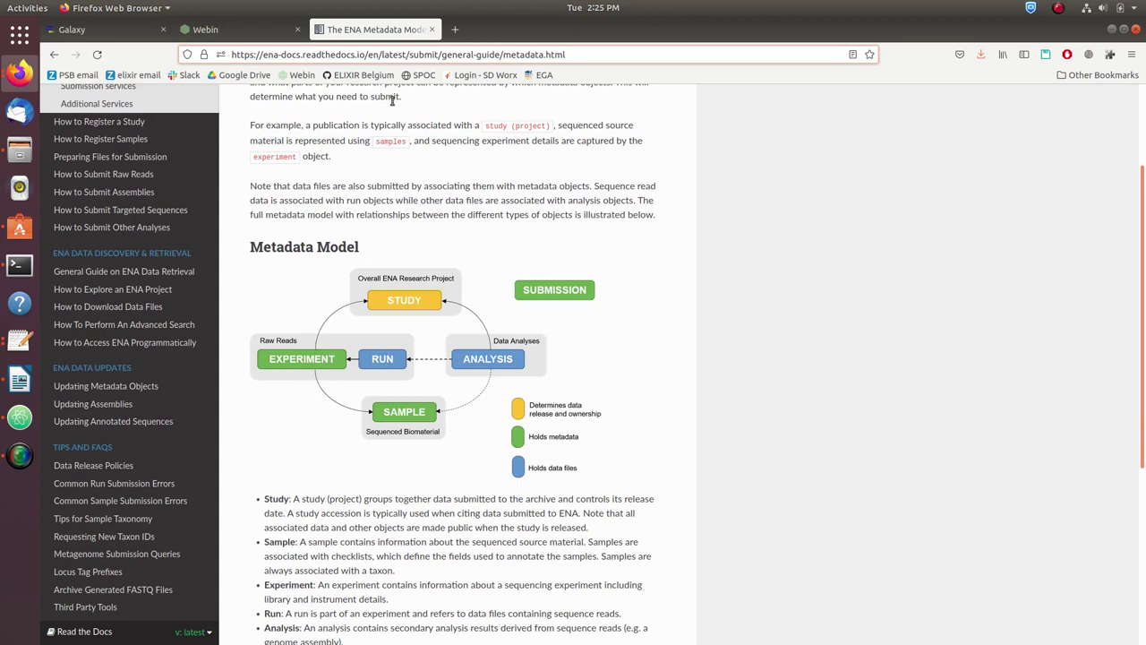
{"action": "left_click", "coordinate": [109, 29]}
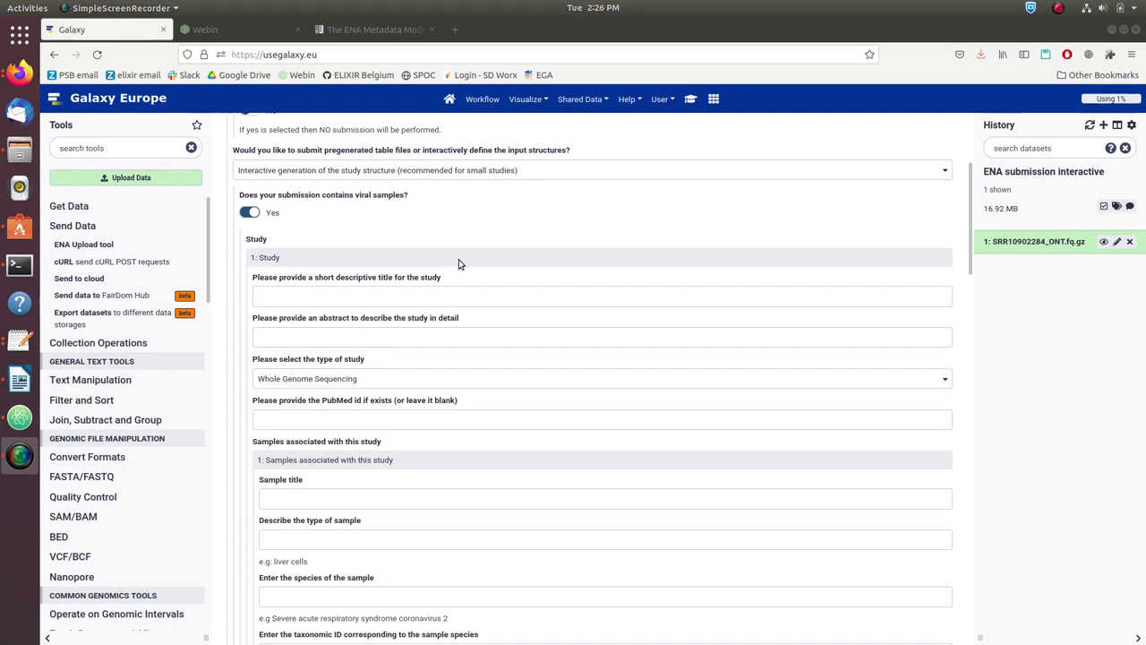
{"action": "scroll", "coordinate": [458, 264], "scroll_direction": "down", "scroll_amount": 7}
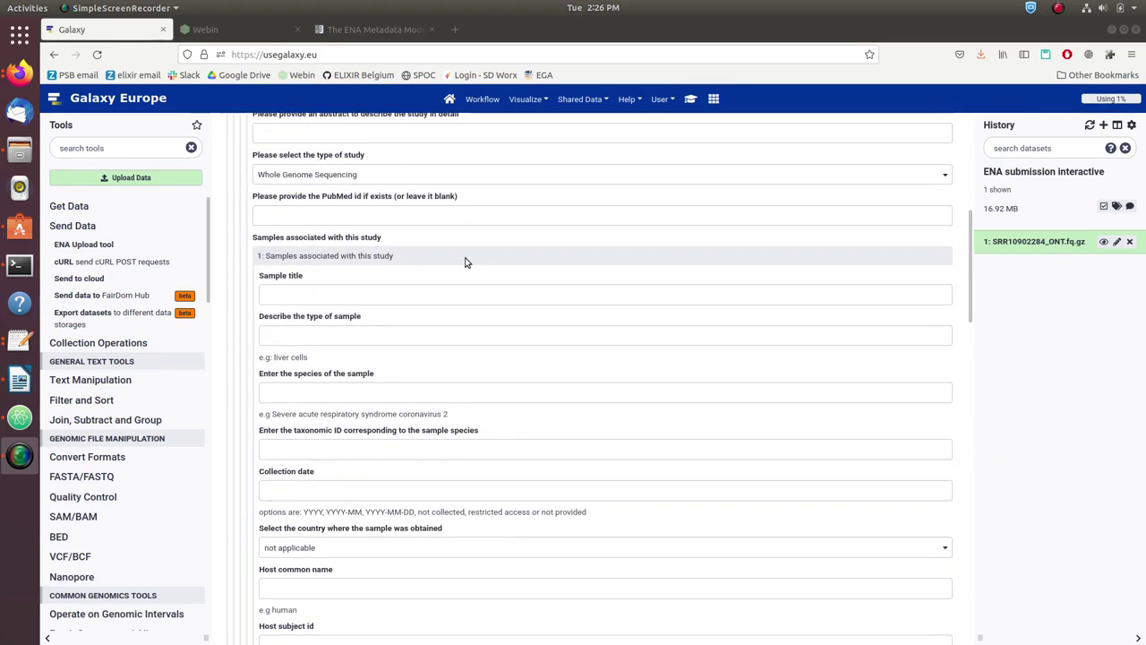
{"action": "scroll", "coordinate": [466, 258], "scroll_direction": "down", "scroll_amount": 10}
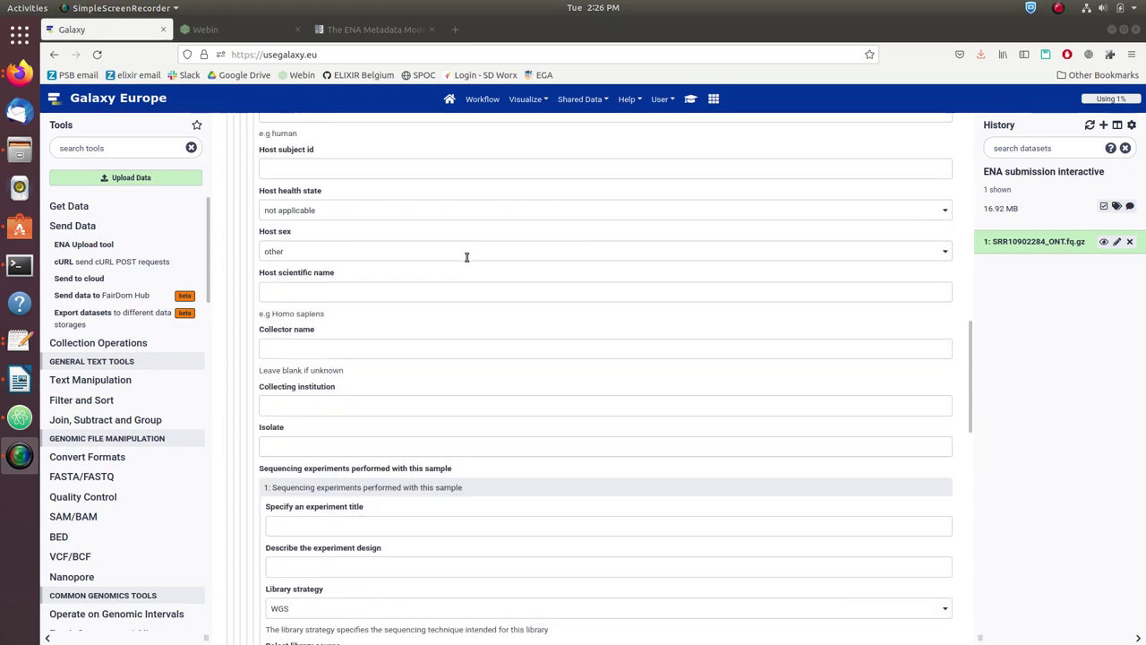
{"action": "scroll", "coordinate": [465, 261], "scroll_direction": "down", "scroll_amount": 10}
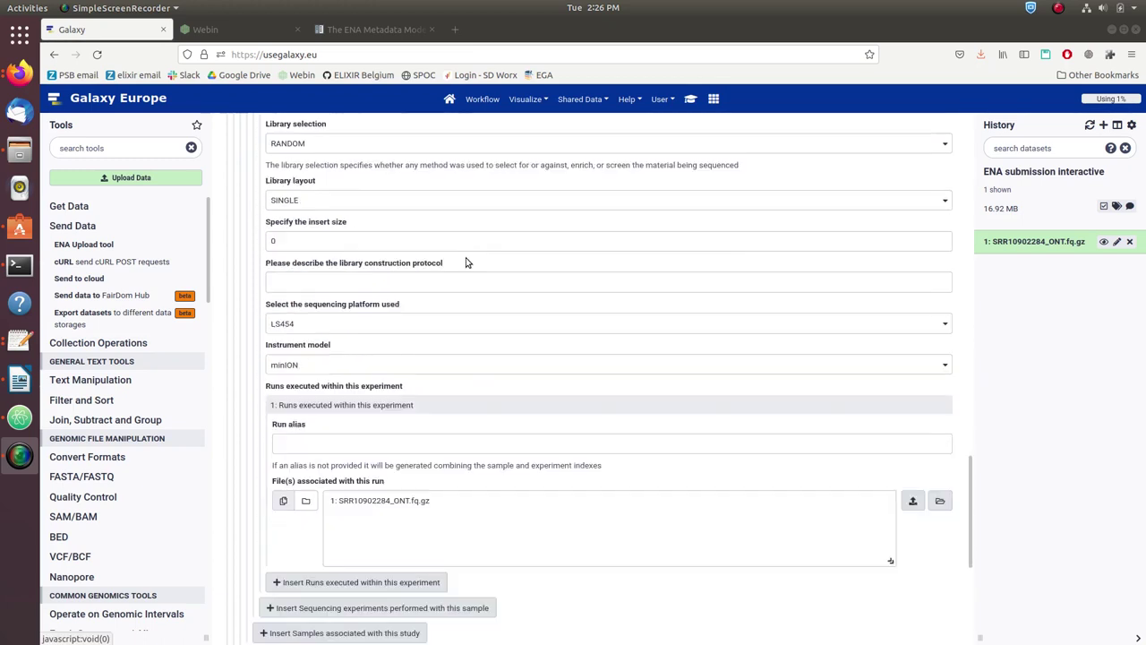
{"action": "scroll", "coordinate": [466, 261], "scroll_direction": "up", "scroll_amount": 20}
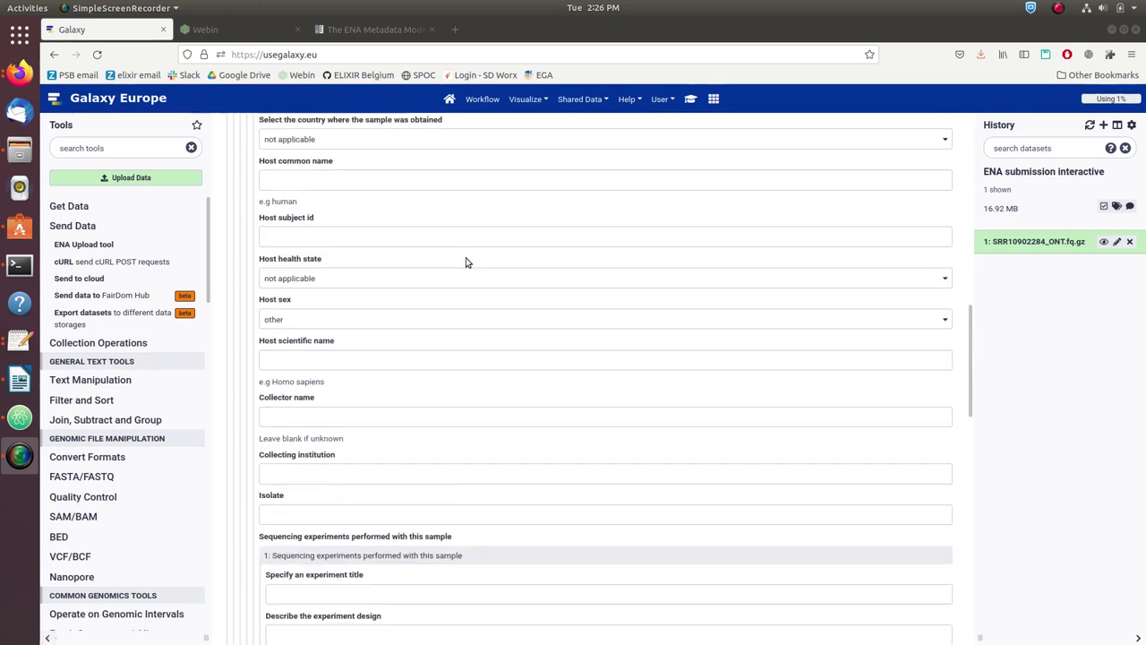
{"action": "scroll", "coordinate": [466, 260], "scroll_direction": "up", "scroll_amount": 3}
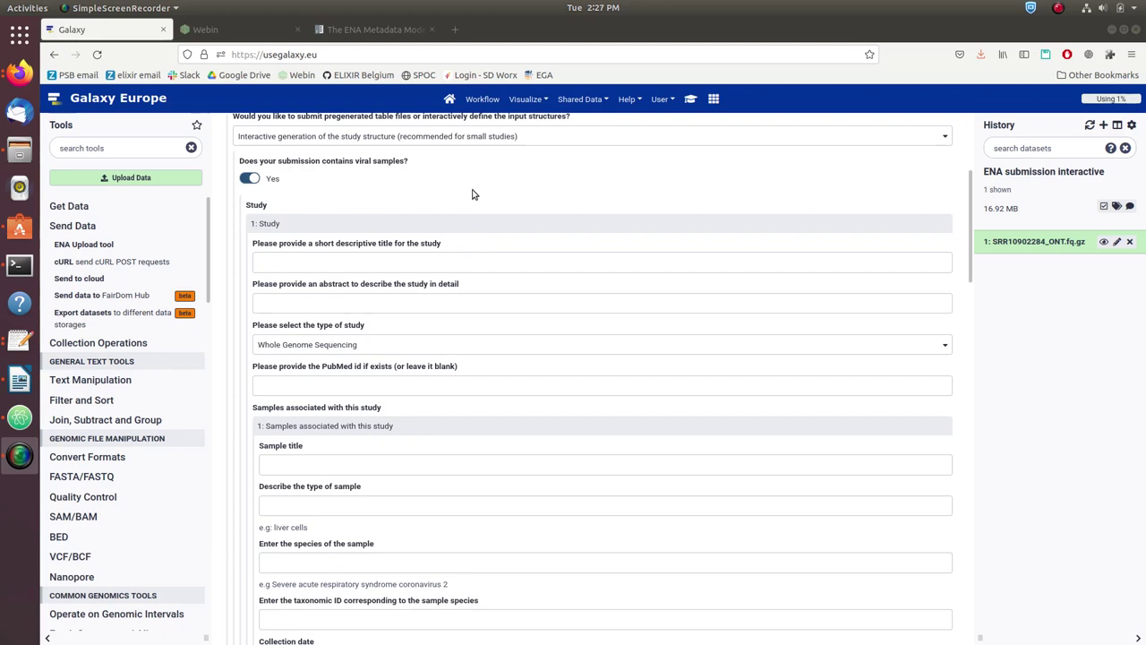
Enter study title 'mock_study' and study abstract 'mock study'.
{"action": "left_click", "coordinate": [404, 260]}
{"action": "type", "text": "mock_study"}
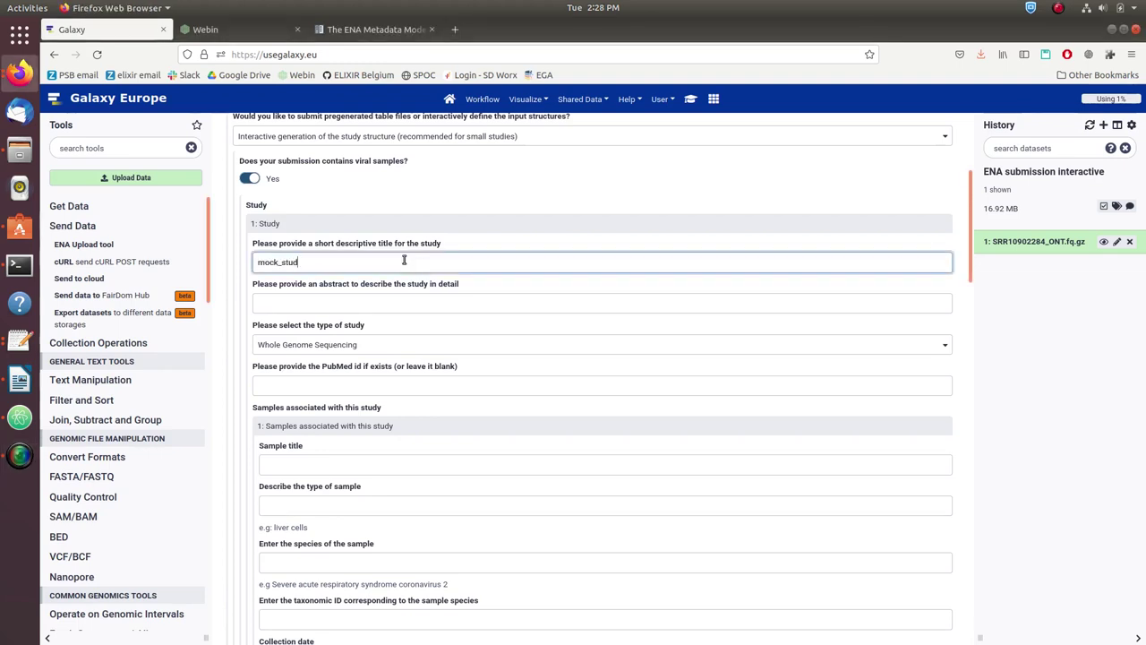
{"action": "key", "text": "Tab"}
{"action": "type", "text": "mock study"}
Fill sample 'mock_sample' with taxonomic ID 2697049, SARS-CoV-2 species, a collection date and country 'not collected'.
{"action": "key", "text": "Tab"}
{"action": "key", "text": "Tab"}
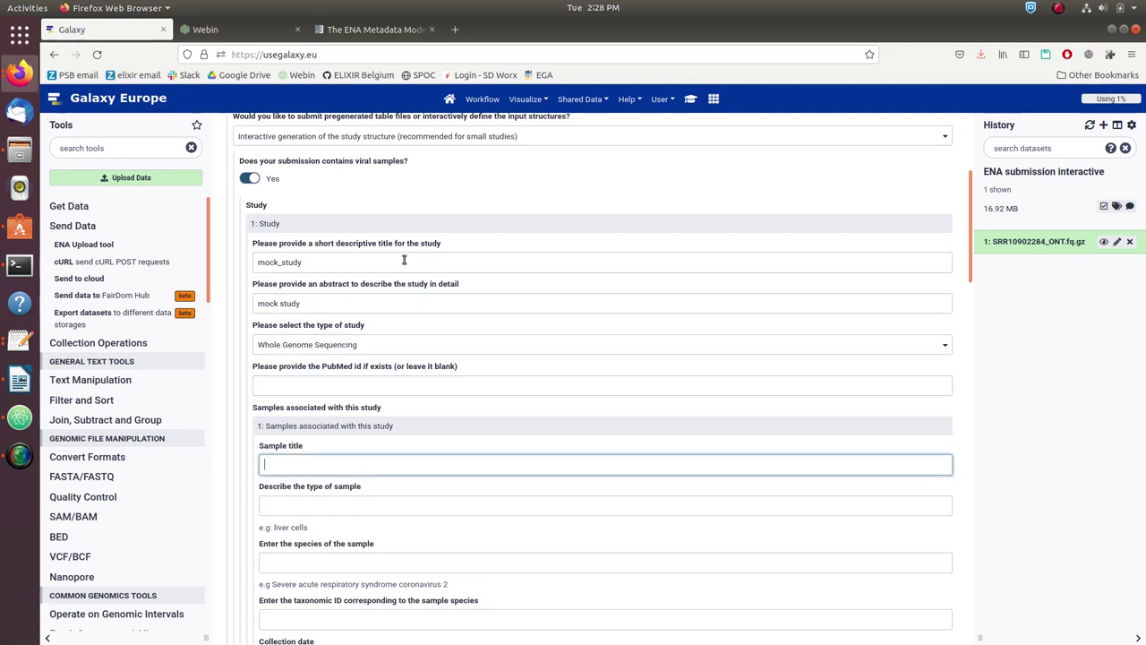
{"action": "type", "text": "mock_sample"}
{"action": "key", "text": "Tab"}
{"action": "type", "text": "mock sample"}
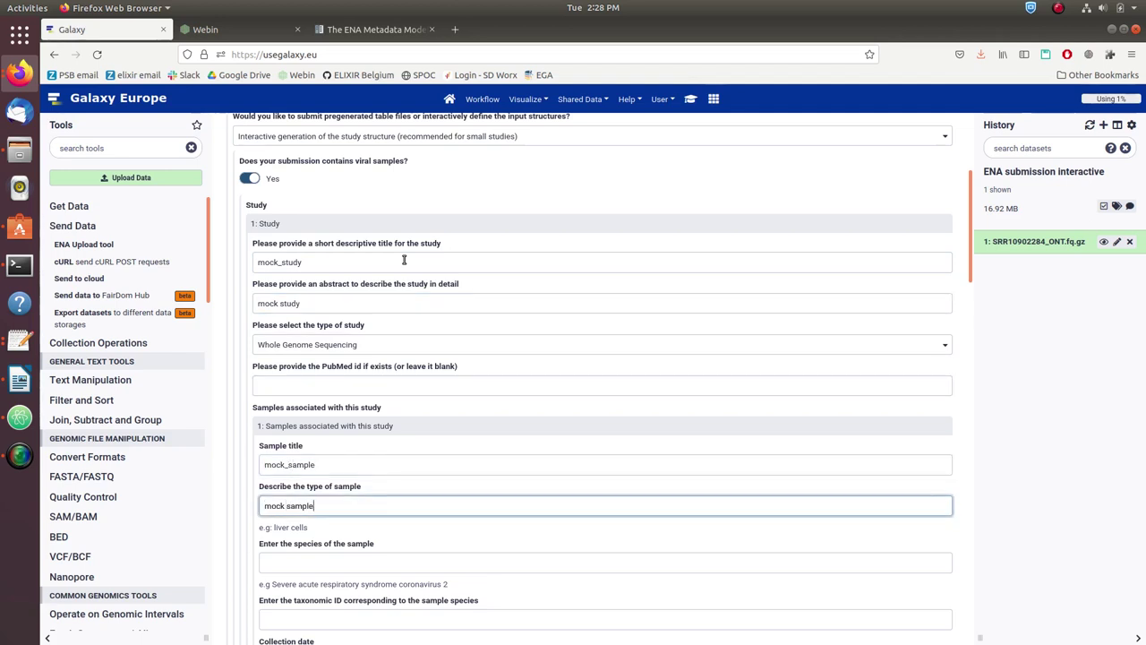
{"action": "key", "text": "Tab"}
{"action": "scroll", "coordinate": [418, 360], "scroll_direction": "down", "scroll_amount": 5}
{"action": "key", "text": "Tab"}
{"action": "type", "text": "2697049"}
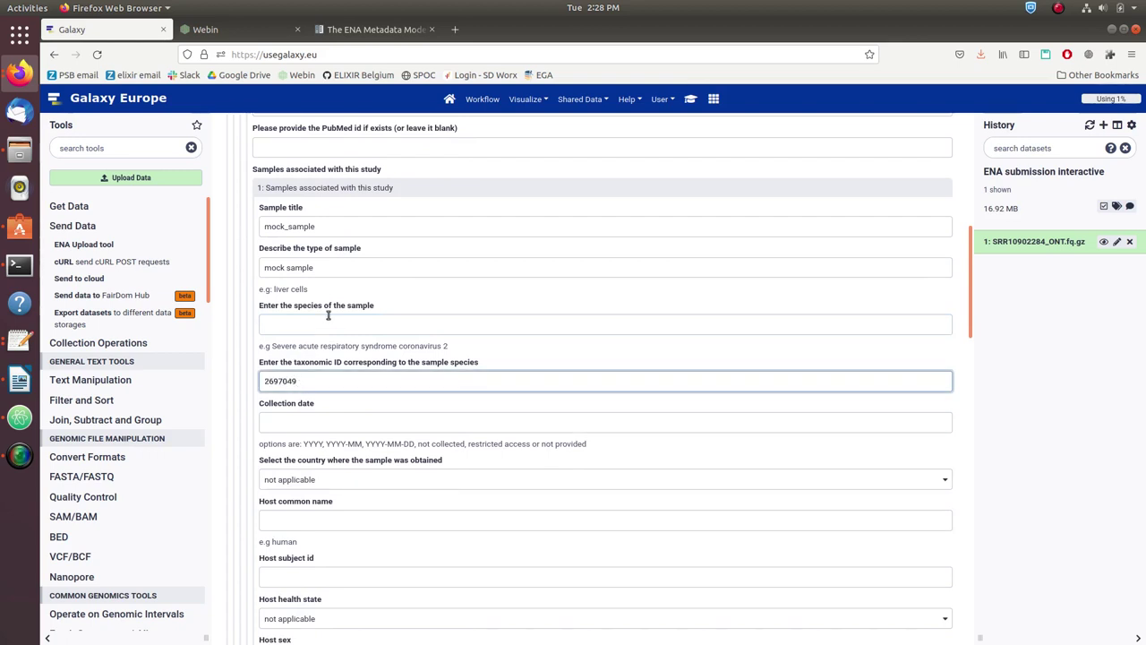
{"action": "left_click_drag", "start_coordinate": [273, 345], "coordinate": [463, 348]}
{"action": "middle_click", "coordinate": [385, 324]}
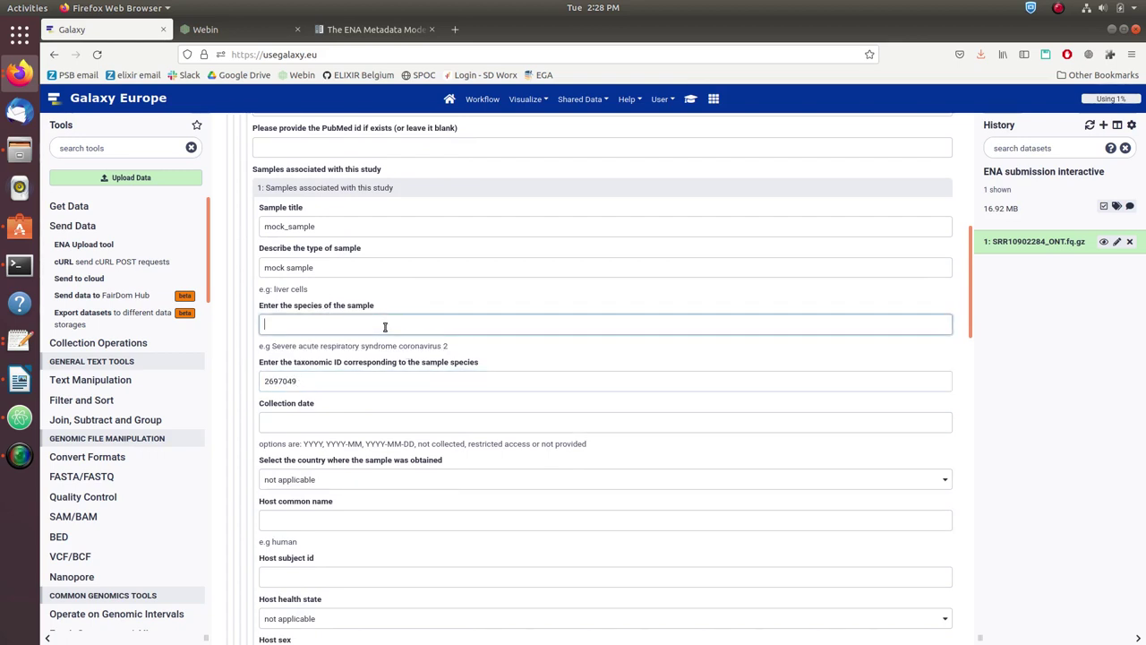
{"action": "left_click", "coordinate": [304, 421]}
{"action": "type", "text": "2021"}
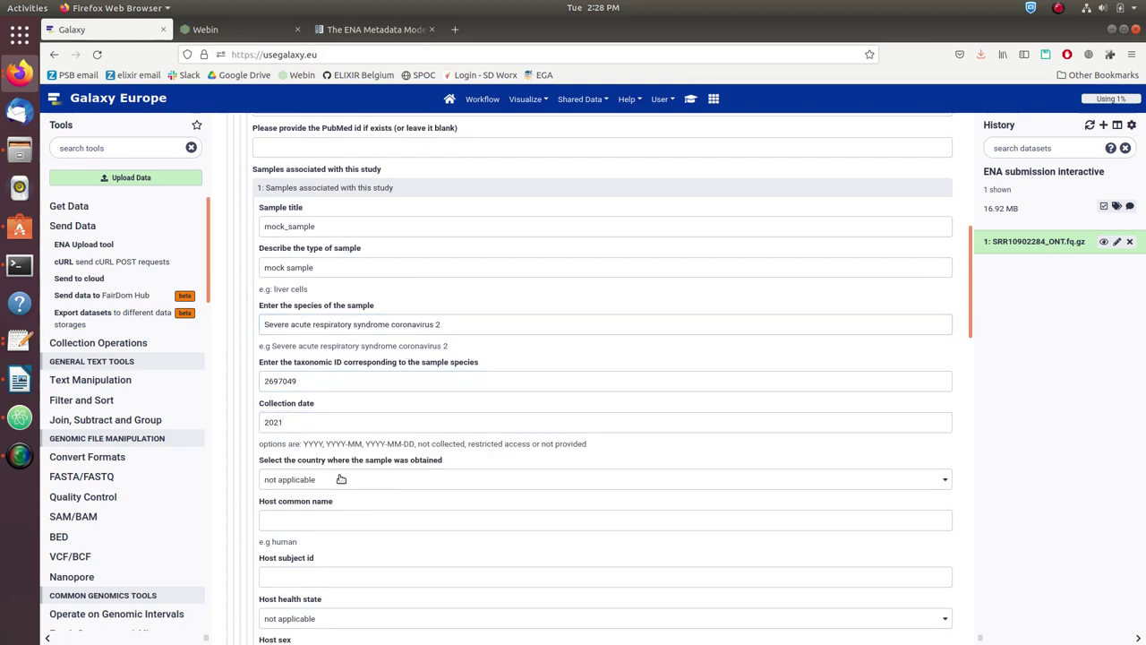
{"action": "left_click", "coordinate": [302, 493]}
{"action": "left_click", "coordinate": [295, 537]}
{"action": "scroll", "coordinate": [304, 403], "scroll_direction": "down", "scroll_amount": 4}
Set host to human, subject id mock_id, healthy, female, scientific name Homo sapiens.
{"action": "left_click", "coordinate": [320, 350]}
{"action": "type", "text": "human"}
{"action": "key", "text": "Tab"}
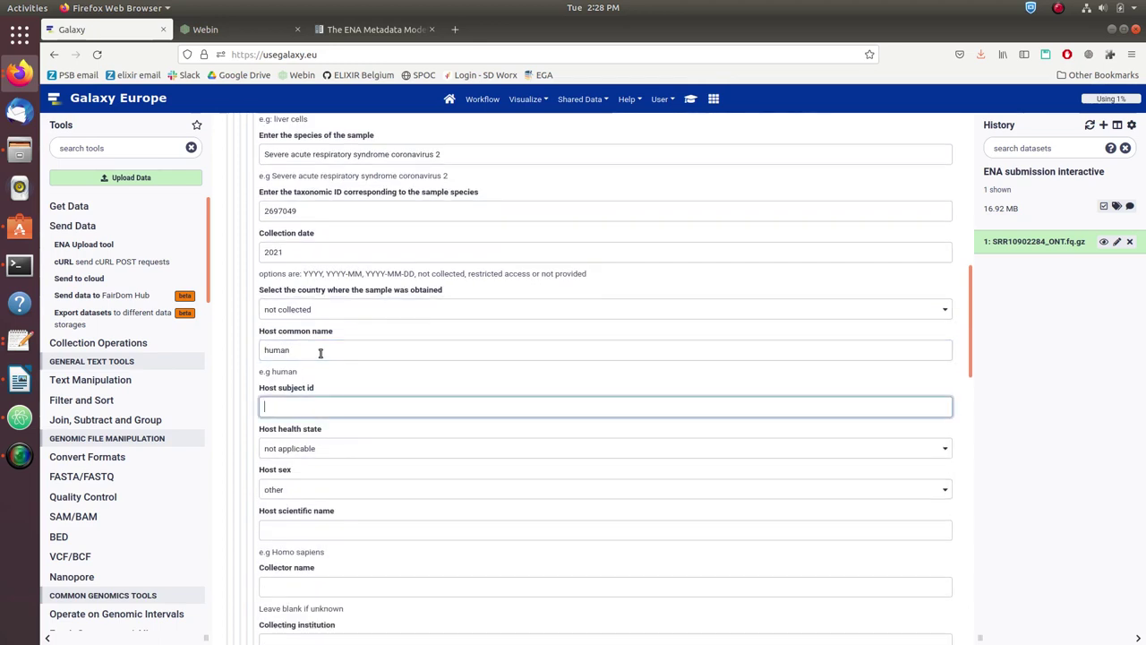
{"action": "type", "text": "mock_id"}
{"action": "scroll", "coordinate": [298, 313], "scroll_direction": "down", "scroll_amount": 3}
{"action": "left_click", "coordinate": [299, 313]}
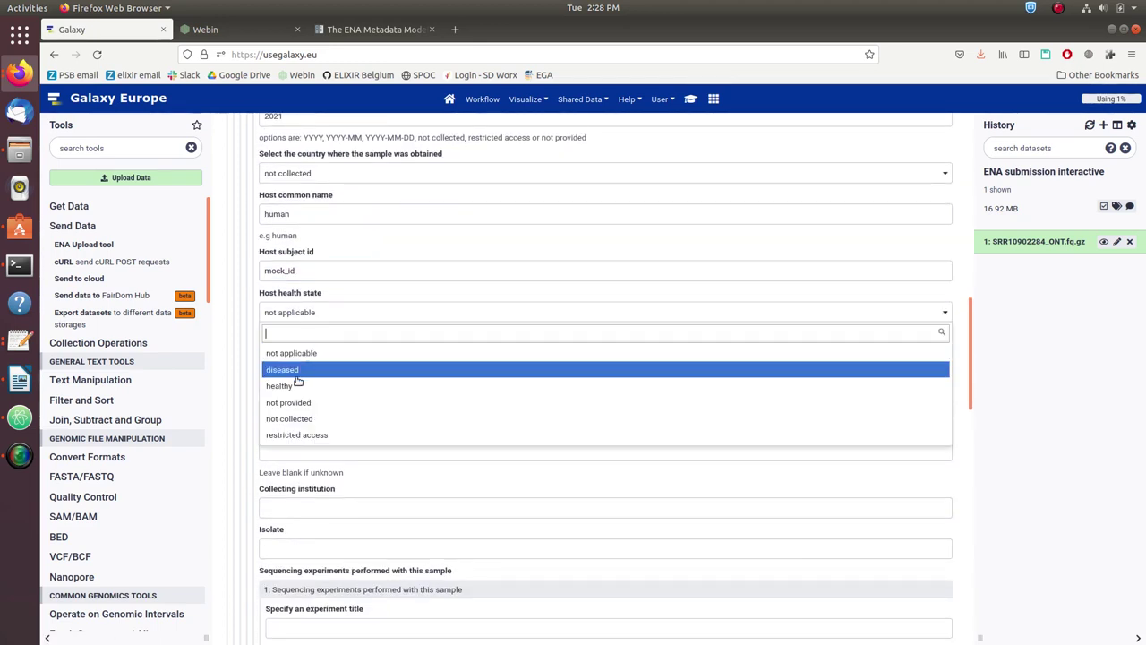
{"action": "left_click", "coordinate": [299, 369]}
{"action": "left_click", "coordinate": [299, 353]}
{"action": "left_click", "coordinate": [299, 472]}
{"action": "left_click", "coordinate": [308, 394]}
{"action": "type", "text": "Homo sapiens"}
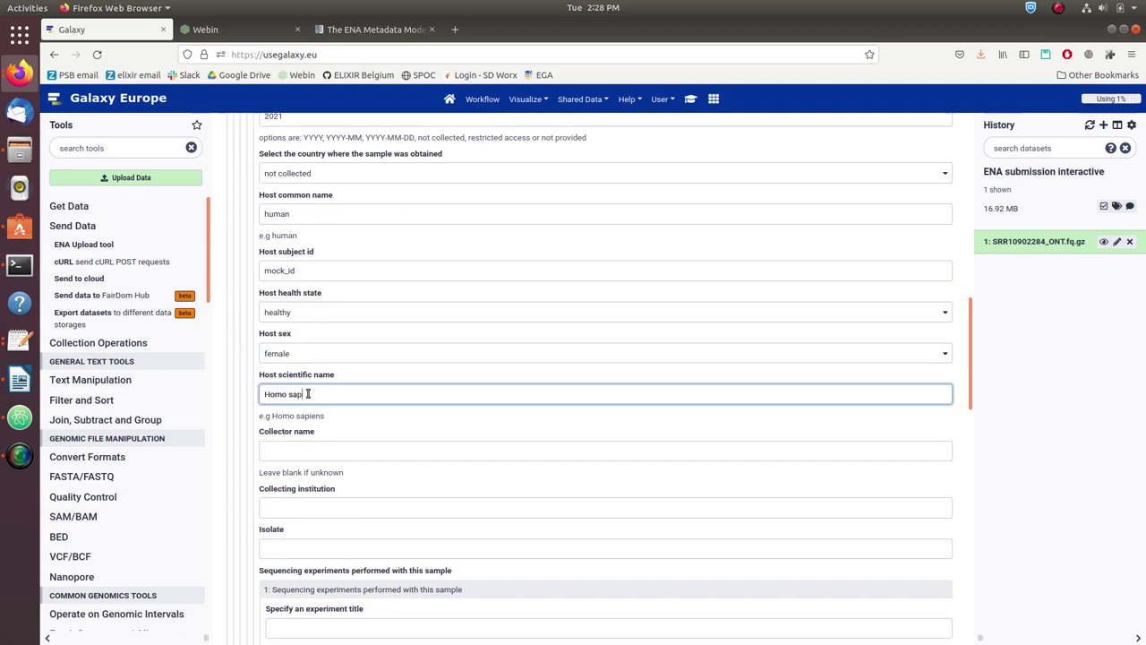
Enter collector 'mock collector', institution 'mock institution' and isolate 'mock isolate'.
{"action": "key", "text": "Tab"}
{"action": "type", "text": "mock collector"}
{"action": "key", "text": "Tab"}
{"action": "type", "text": "mock institution"}
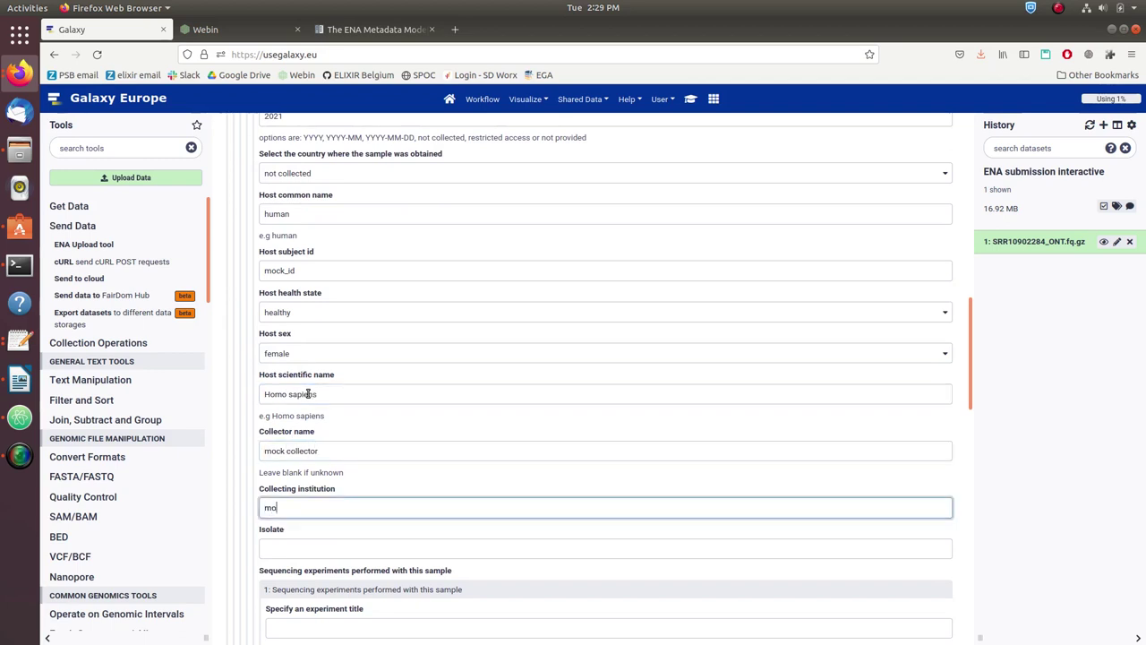
{"action": "key", "text": "Tab"}
{"action": "type", "text": "mock isolate"}
Enter experiment 'mock_experiment' with design 'mock experiment', library strategy AMPLICON and source VIRAL RNA.
{"action": "scroll", "coordinate": [524, 256], "scroll_direction": "down", "scroll_amount": 5}
{"action": "left_click", "coordinate": [337, 253]}
{"action": "type", "text": "mock_experi"}
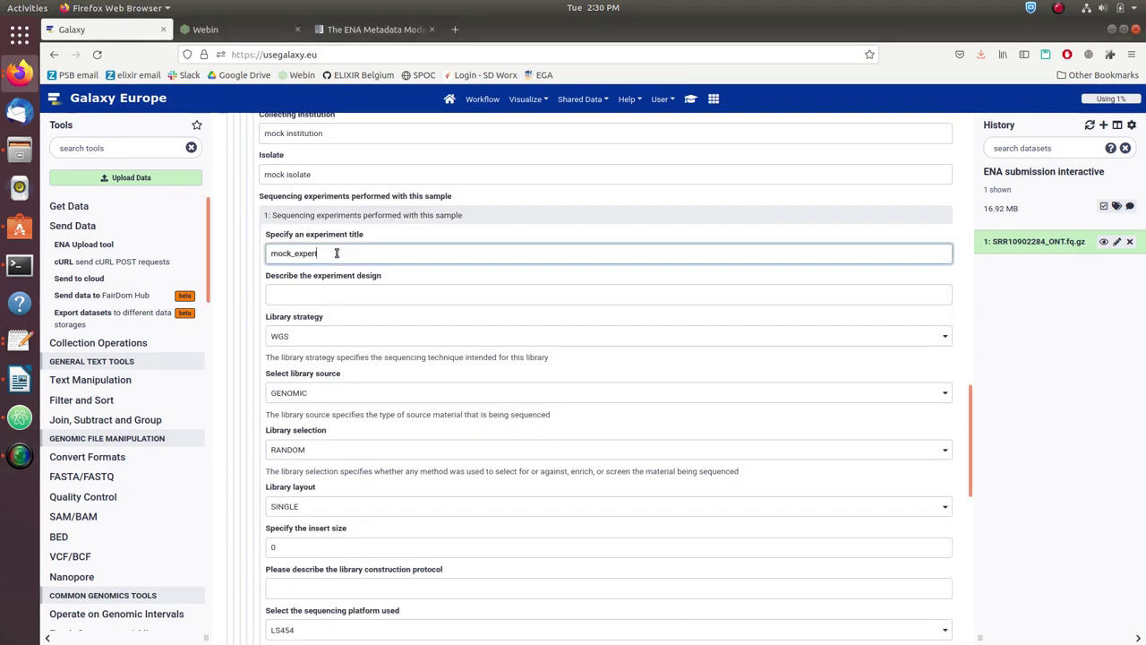
{"action": "type", "text": "ment"}
{"action": "key", "text": "Tab"}
{"action": "type", "text": "mock experiment"}
{"action": "left_click", "coordinate": [313, 336]}
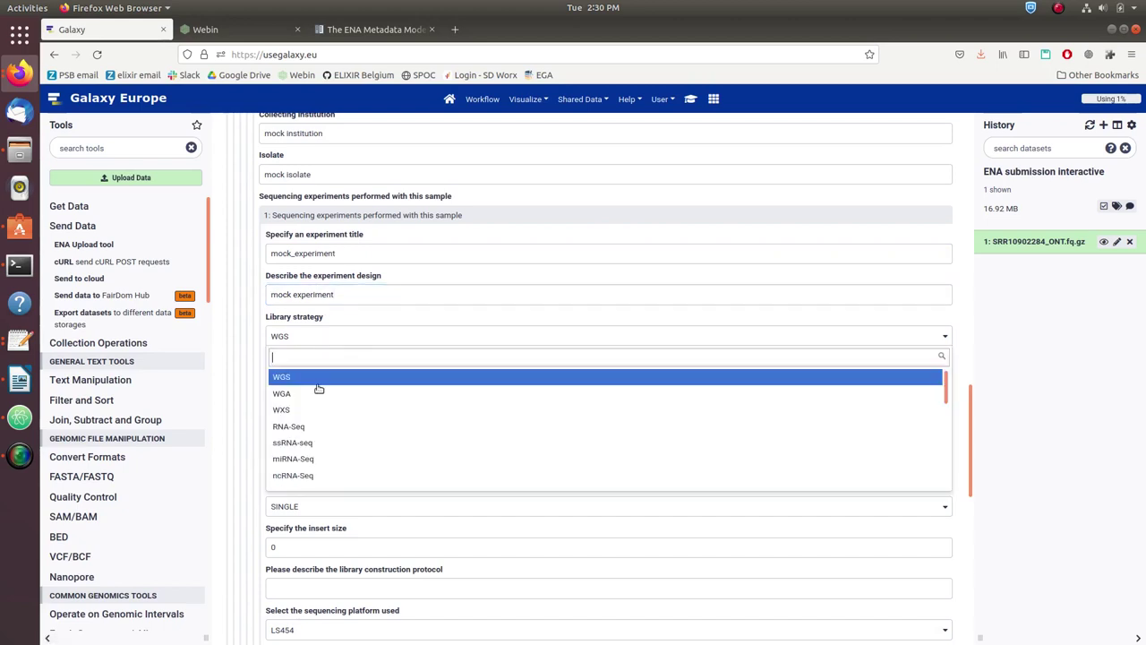
{"action": "scroll", "coordinate": [315, 388], "scroll_direction": "down", "scroll_amount": 2}
{"action": "left_click", "coordinate": [307, 417]}
{"action": "left_click", "coordinate": [327, 392]}
{"action": "left_click", "coordinate": [305, 518]}
Set library selection PCR, construction protocol 'mock protocol' and sequencing platform Oxford Nanopore.
{"action": "scroll", "coordinate": [349, 387], "scroll_direction": "down", "scroll_amount": 1}
{"action": "scroll", "coordinate": [348, 388], "scroll_direction": "down", "scroll_amount": 1}
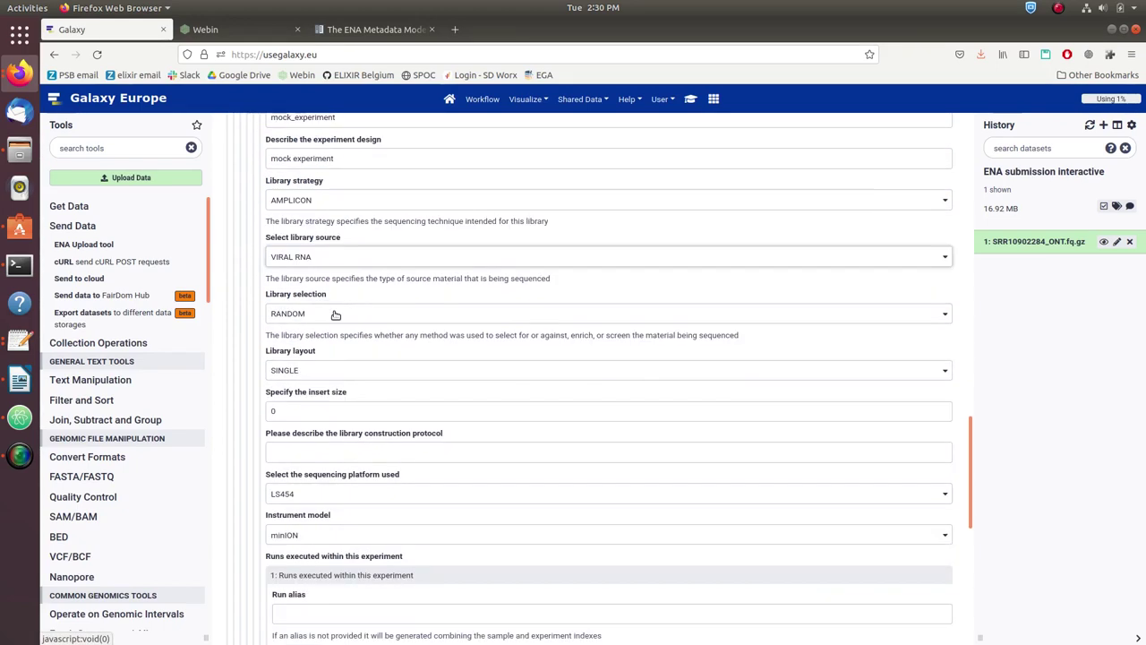
{"action": "left_click", "coordinate": [332, 317]}
{"action": "left_click", "coordinate": [310, 371]}
{"action": "scroll", "coordinate": [314, 340], "scroll_direction": "down", "scroll_amount": 1}
{"action": "scroll", "coordinate": [329, 304], "scroll_direction": "down", "scroll_amount": 1}
{"action": "left_click", "coordinate": [329, 314]}
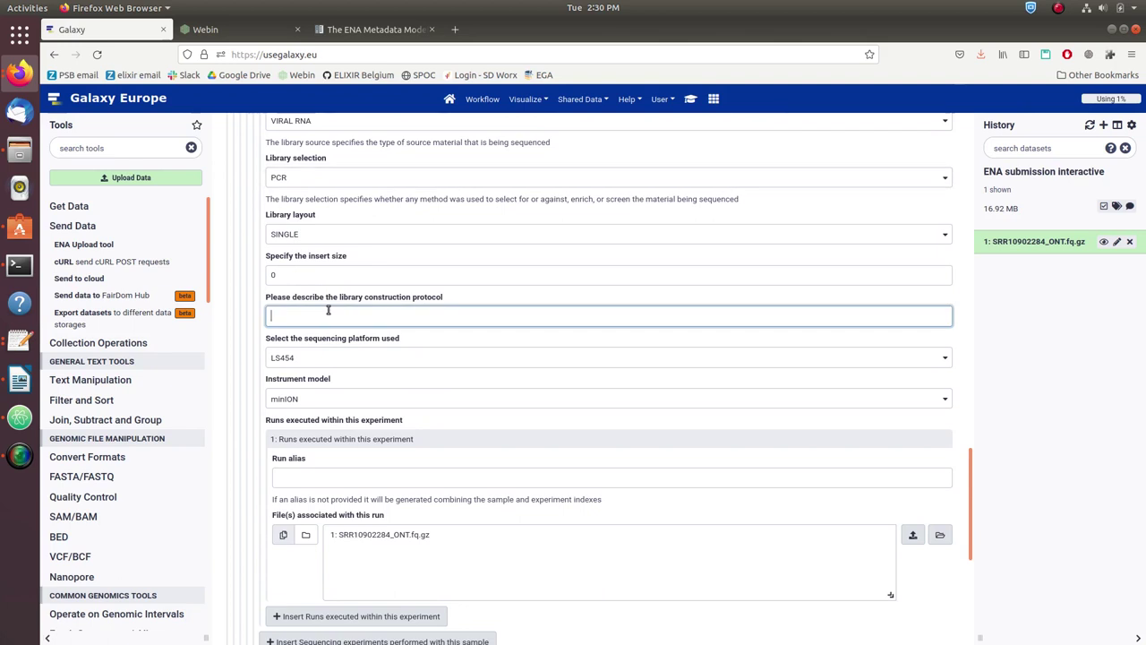
{"action": "type", "text": "mock protocol"}
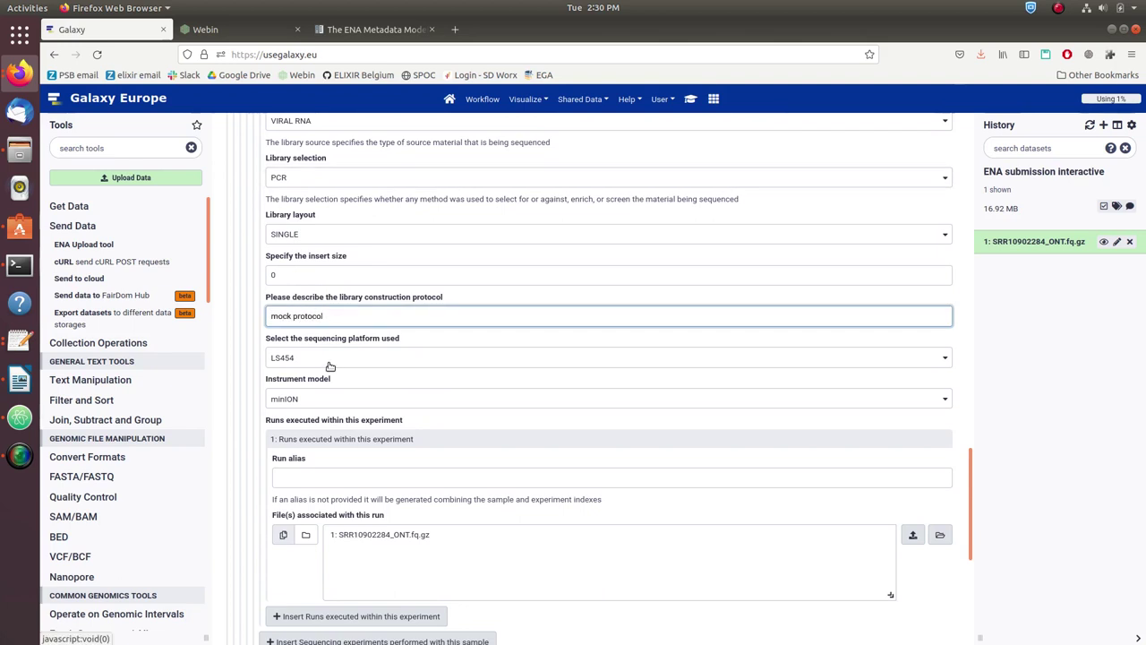
{"action": "left_click", "coordinate": [327, 360]}
{"action": "left_click", "coordinate": [331, 450]}
Enter run alias 'mock run', attach SRR10902284_ONT.fq.gz, and set affiliation center Elixir Belgium.
{"action": "scroll", "coordinate": [305, 403], "scroll_direction": "down", "scroll_amount": 2}
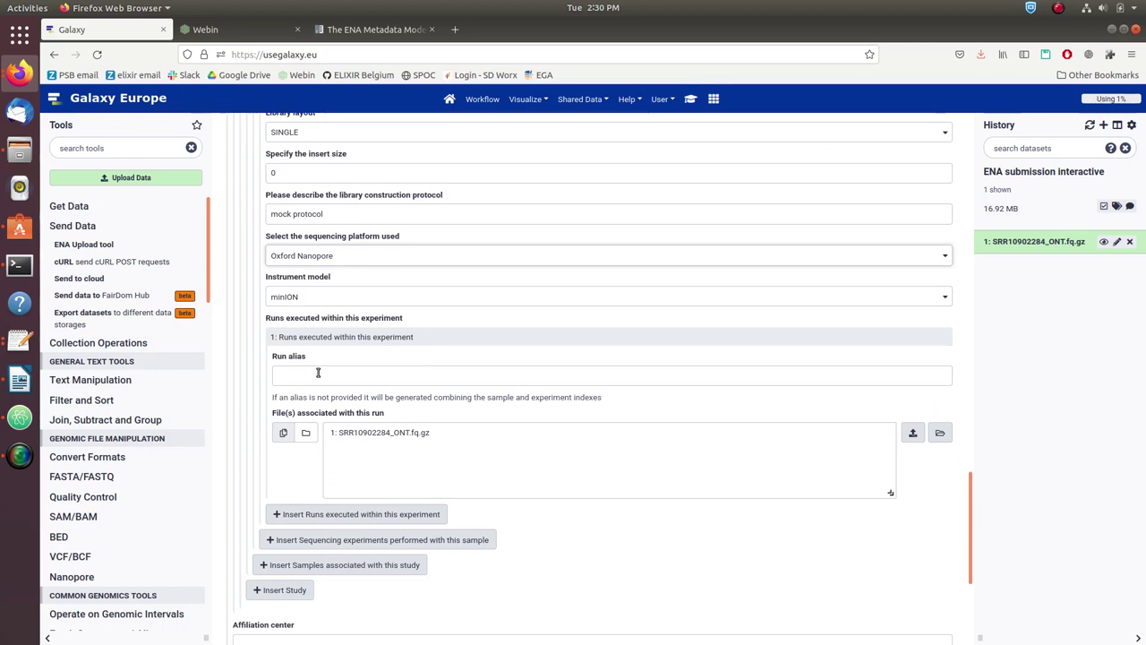
{"action": "left_click", "coordinate": [317, 373]}
{"action": "type", "text": "mo"}
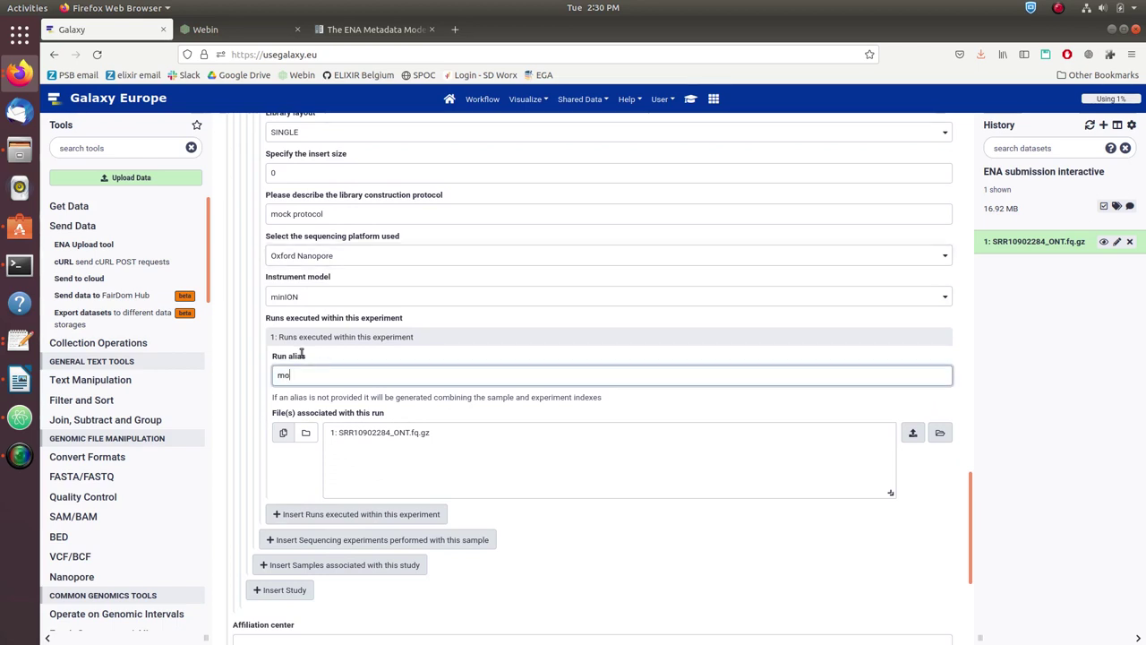
{"action": "type", "text": "ck run"}
{"action": "left_click", "coordinate": [390, 436]}
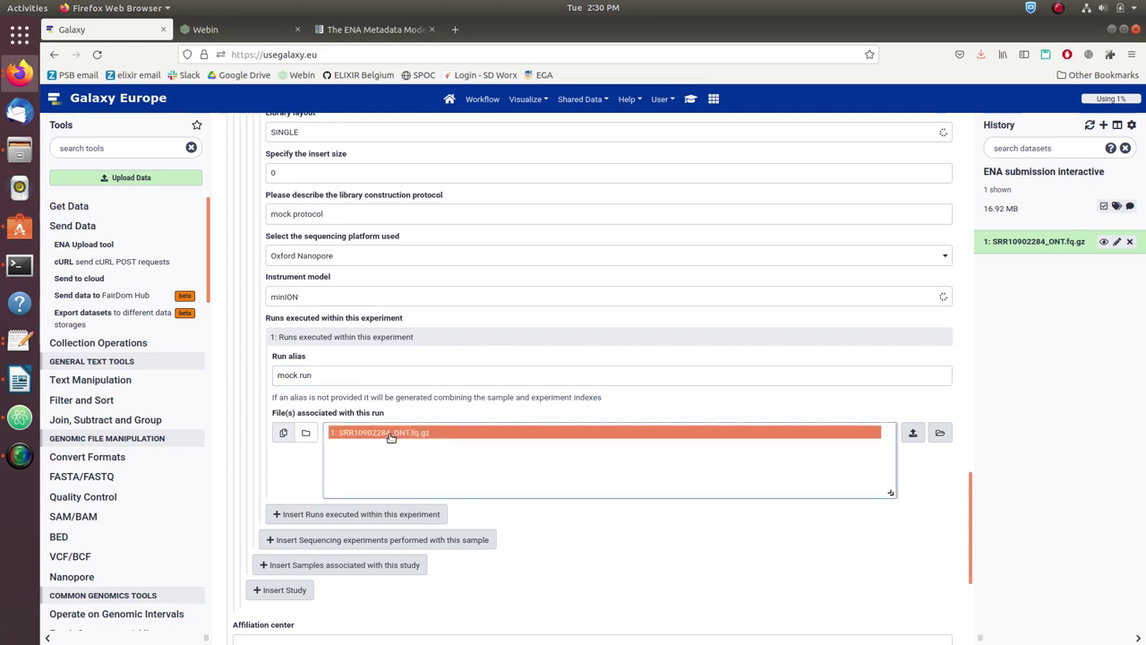
{"action": "scroll", "coordinate": [280, 472], "scroll_direction": "down", "scroll_amount": 3}
{"action": "left_click", "coordinate": [293, 507]}
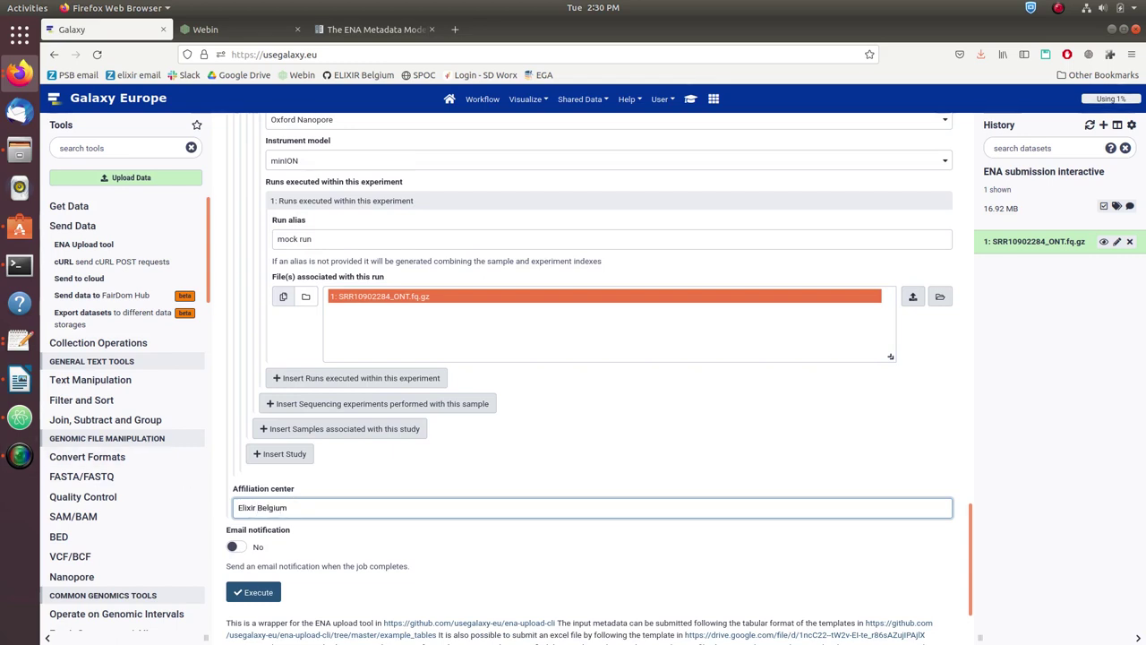
{"action": "scroll", "coordinate": [269, 582], "scroll_direction": "down", "scroll_amount": 1}
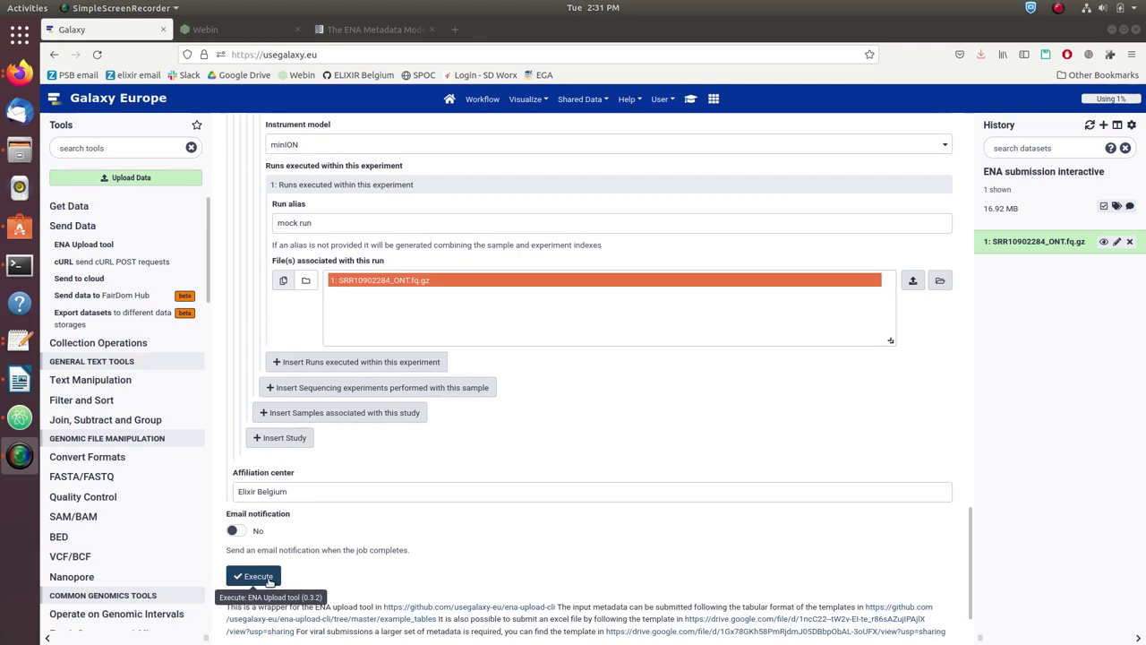
Execute the ENA Upload job and switch to the ENA Webin test login tab.
{"action": "left_click", "coordinate": [260, 576]}
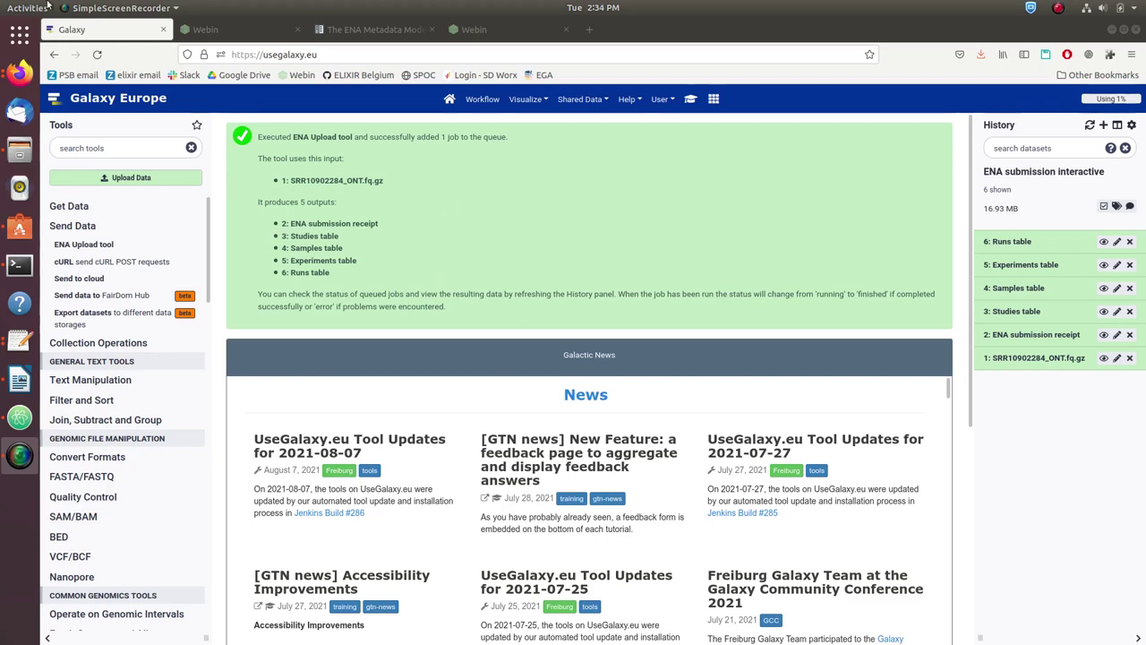
{"action": "left_click", "coordinate": [490, 36]}
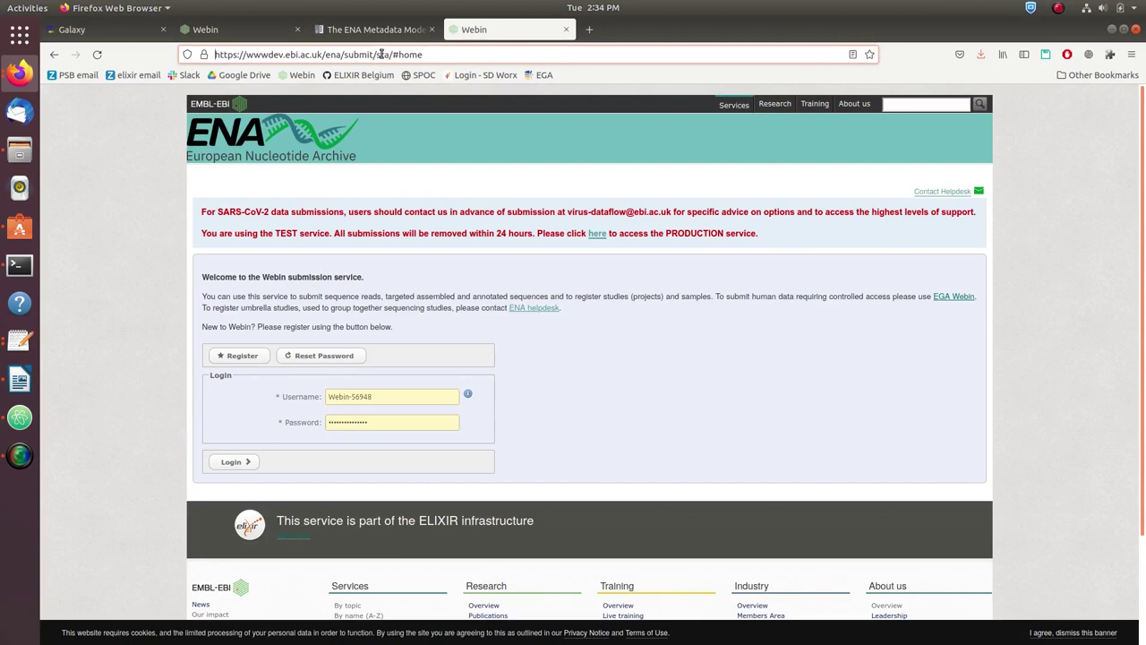
Log in to Webin test, review the studies, the mock_sample record and runs, then return to Galaxy.
{"action": "left_click", "coordinate": [243, 465]}
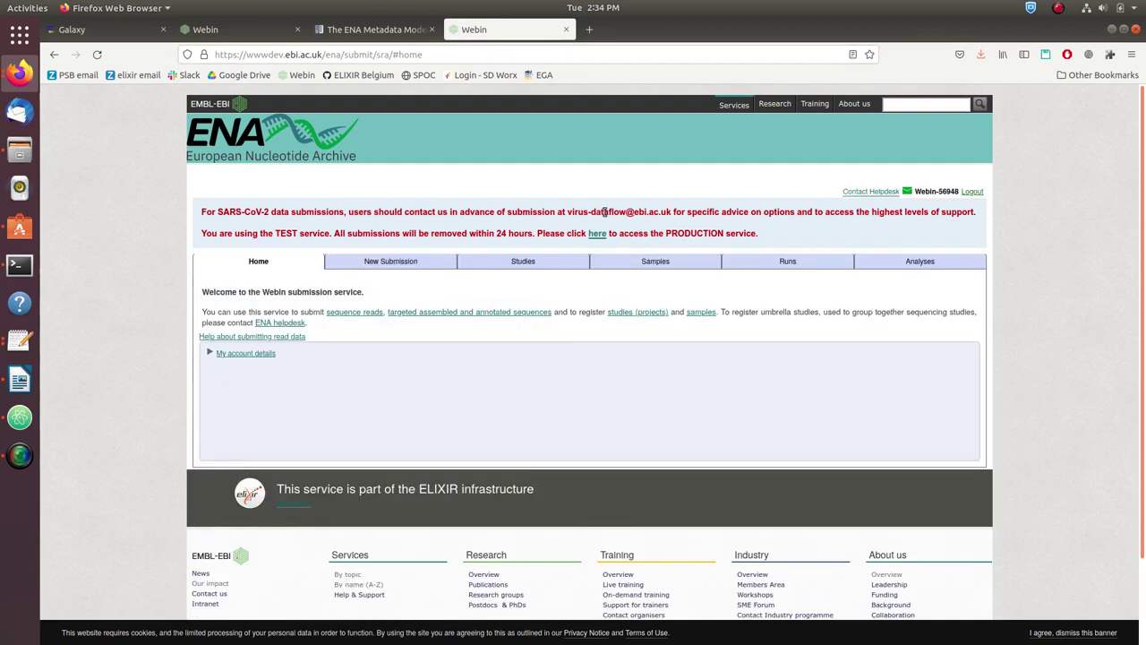
{"action": "left_click", "coordinate": [533, 268]}
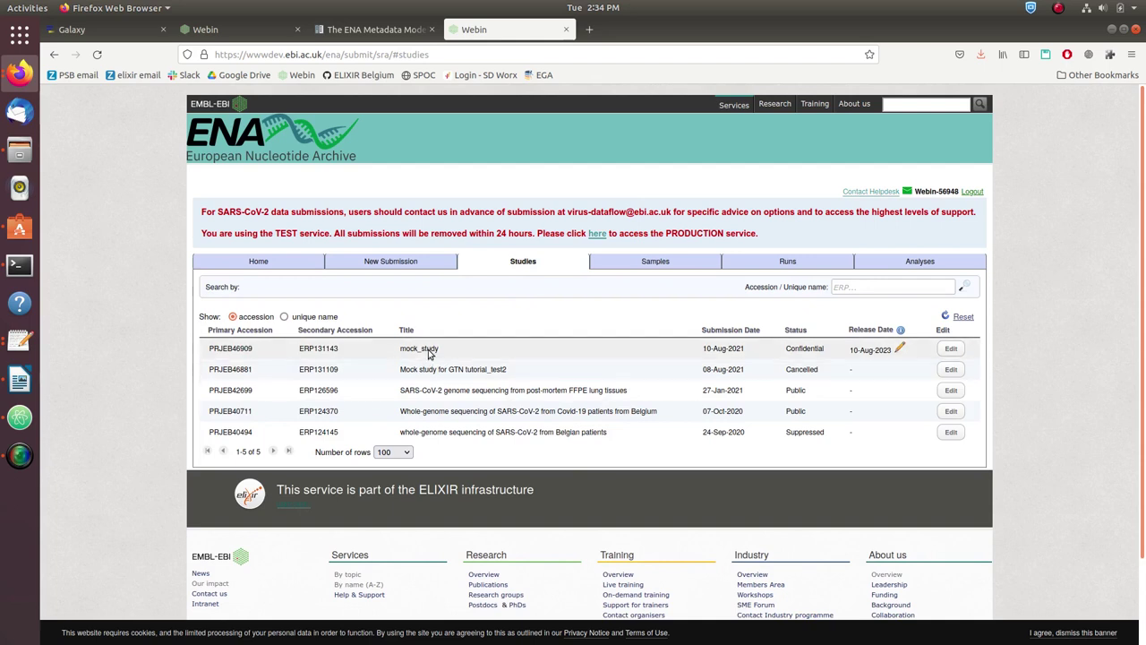
{"action": "left_click", "coordinate": [655, 265]}
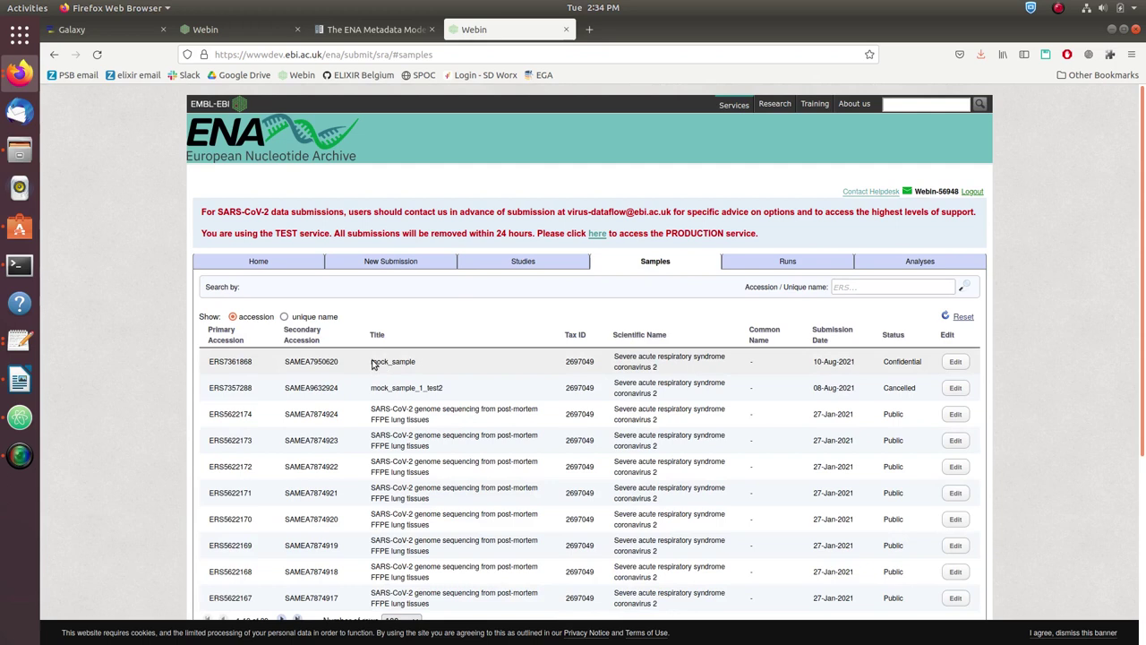
{"action": "double_click", "coordinate": [377, 363]}
{"action": "left_click", "coordinate": [793, 260]}
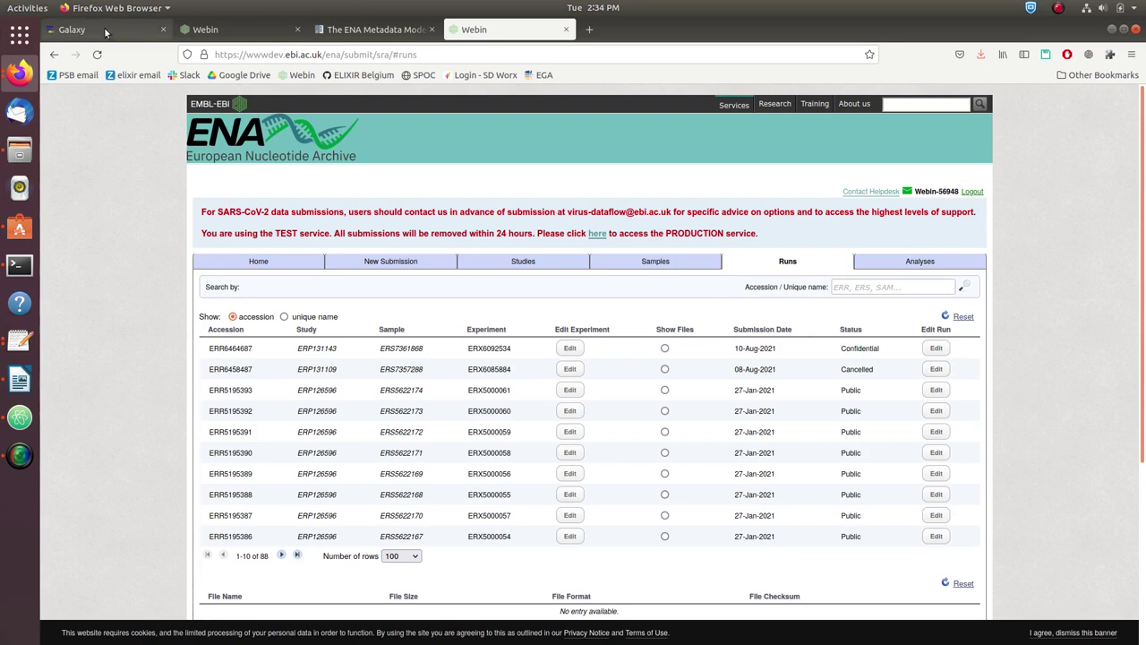
{"action": "left_click", "coordinate": [76, 29]}
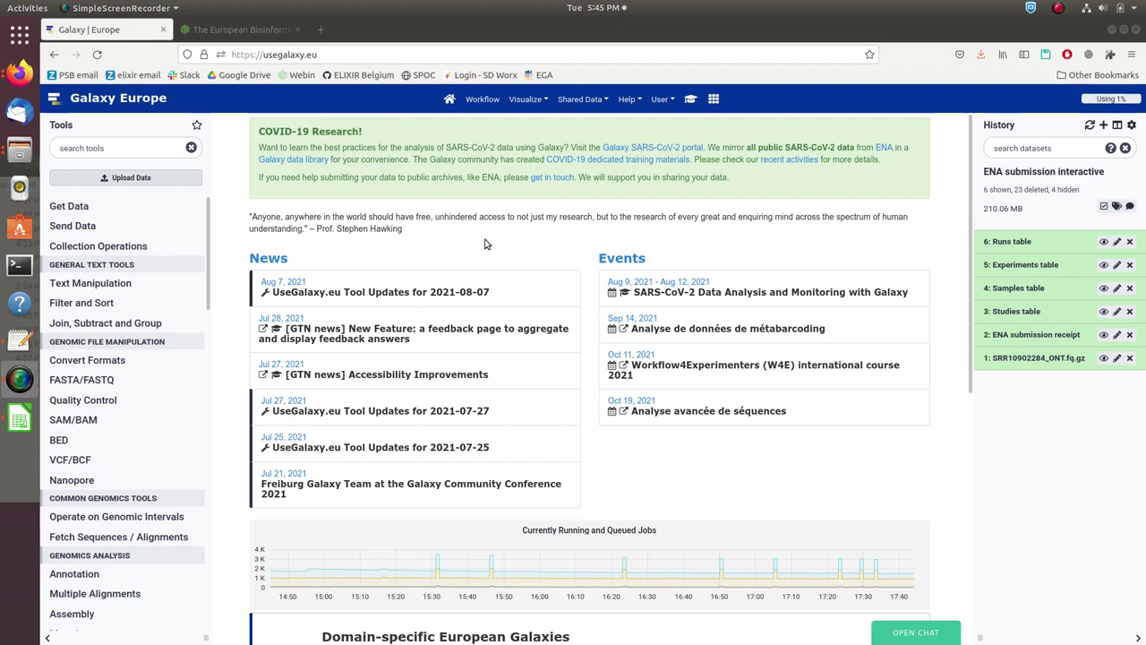
Create a new empty history named 'ENA submission template'.
{"action": "left_click", "coordinate": [1104, 126]}
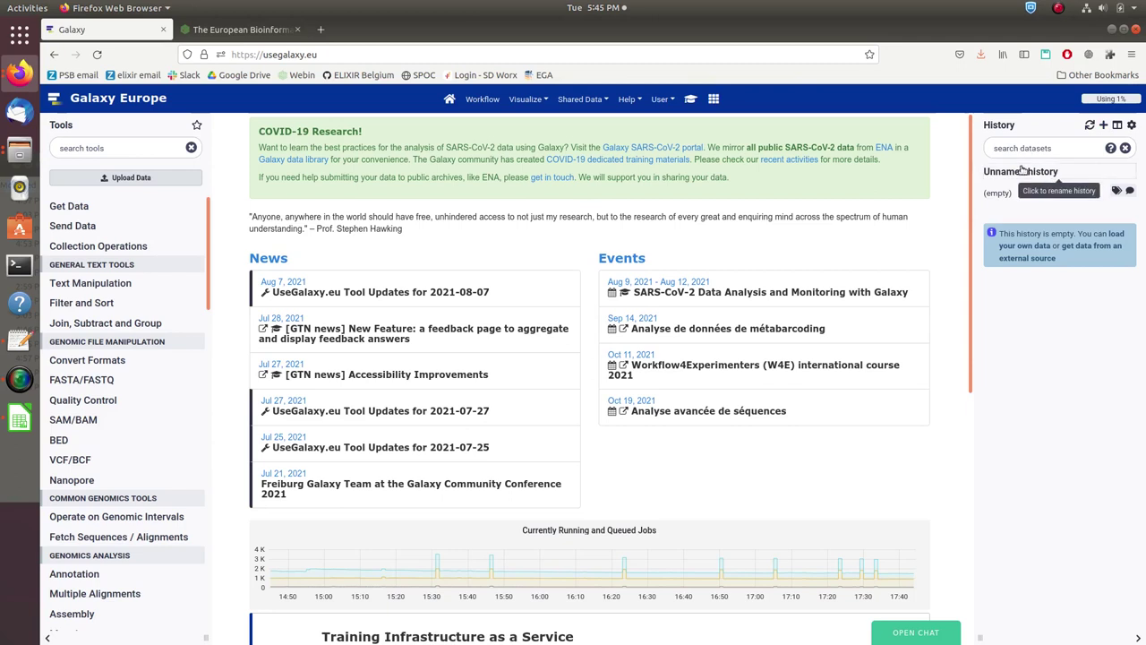
{"action": "left_click", "coordinate": [1023, 170]}
{"action": "type", "text": "E"}
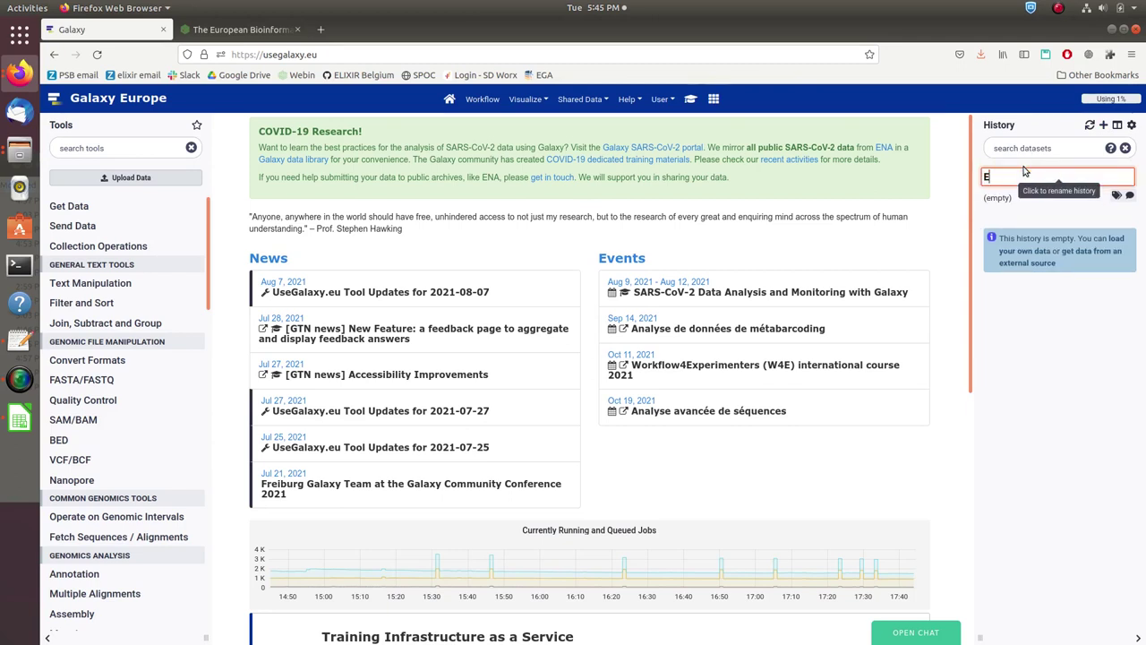
{"action": "type", "text": "NA submission template"}
{"action": "key", "text": "Return"}
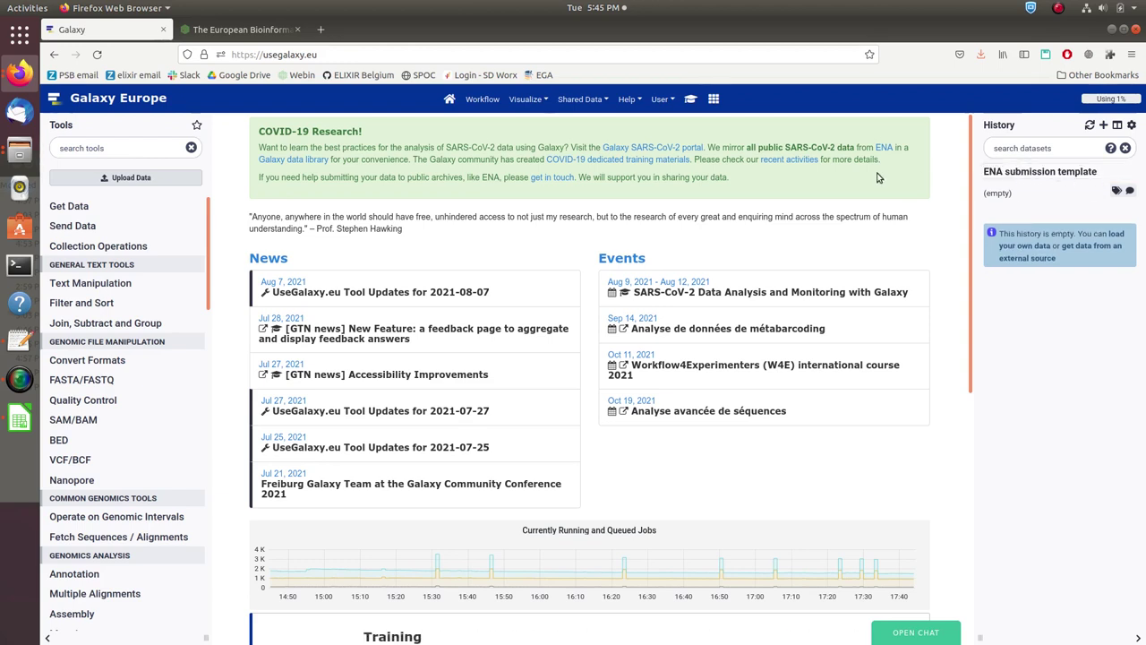
Open the ENA Upload tool form from the Send Data tools.
{"action": "left_click", "coordinate": [108, 226]}
{"action": "left_click", "coordinate": [112, 244]}
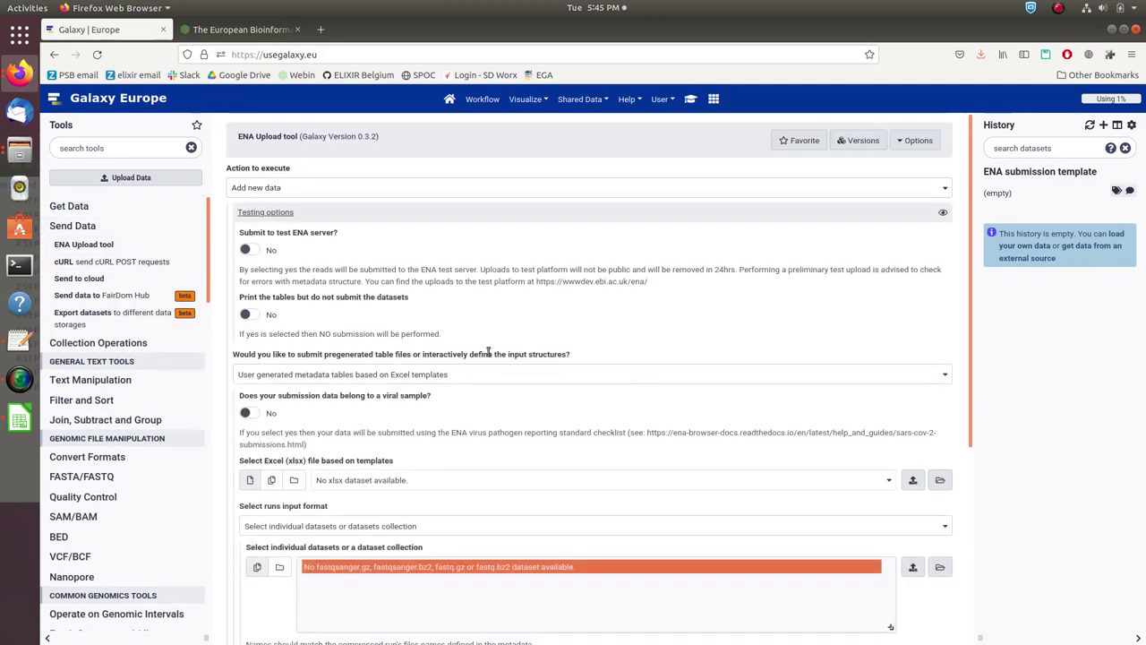
{"action": "scroll", "coordinate": [756, 448], "scroll_direction": "down", "scroll_amount": 3}
{"action": "scroll", "coordinate": [757, 448], "scroll_direction": "down", "scroll_amount": 3}
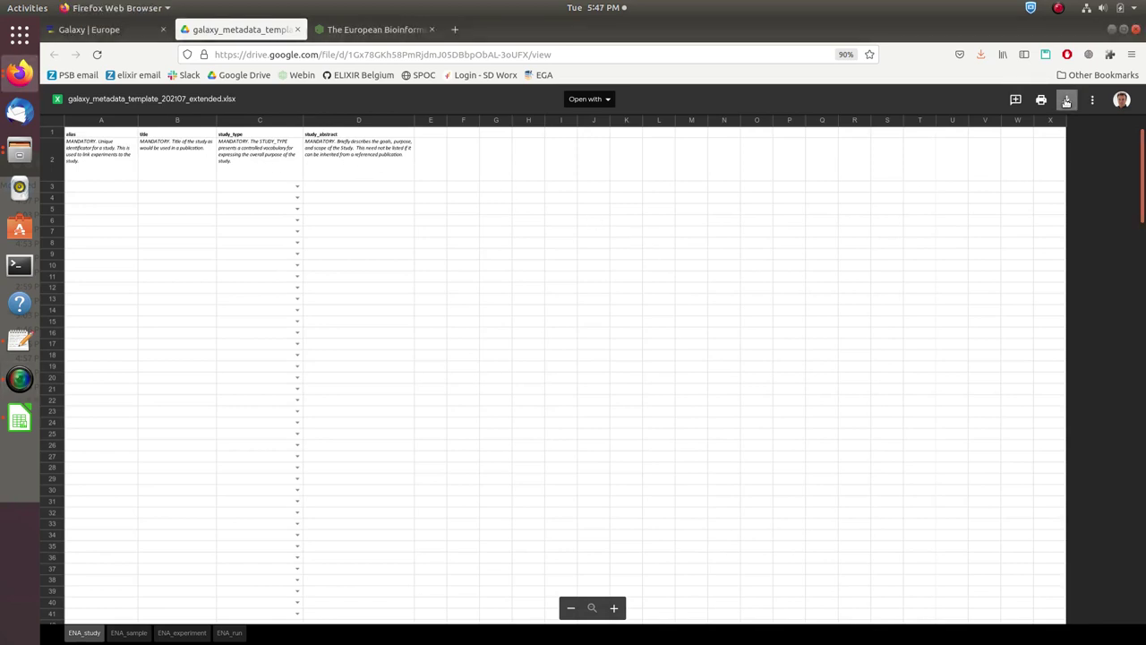
Download galaxy_metadata_template_202107_extended.xlsx from Drive and open it with LibreOffice Calc.
{"action": "left_click", "coordinate": [1066, 101]}
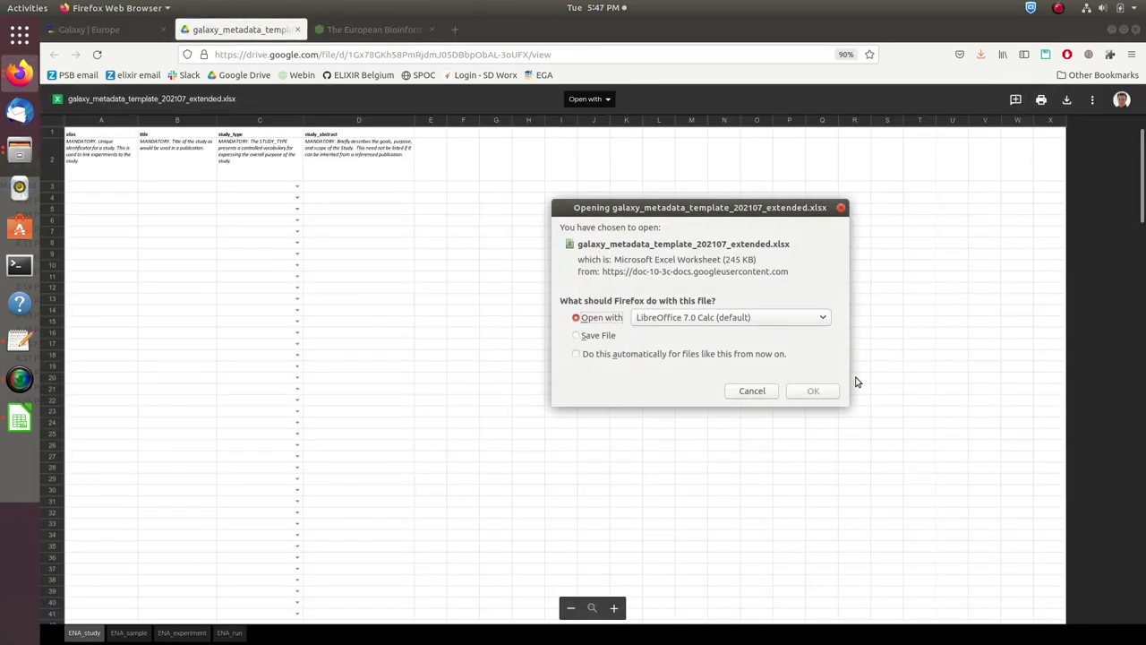
{"action": "left_click", "coordinate": [826, 395]}
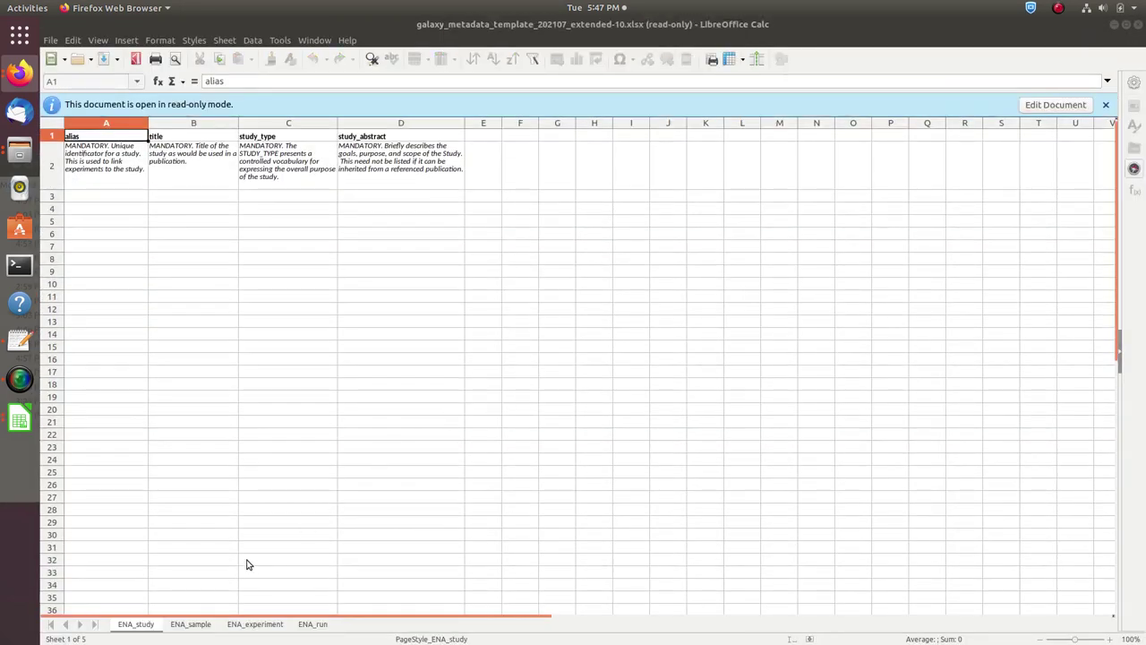
Browse the template's ENA_sample, ENA_experiment and ENA_run sheets, returning to ENA_sample.
{"action": "left_click", "coordinate": [207, 625]}
{"action": "left_click", "coordinate": [265, 626]}
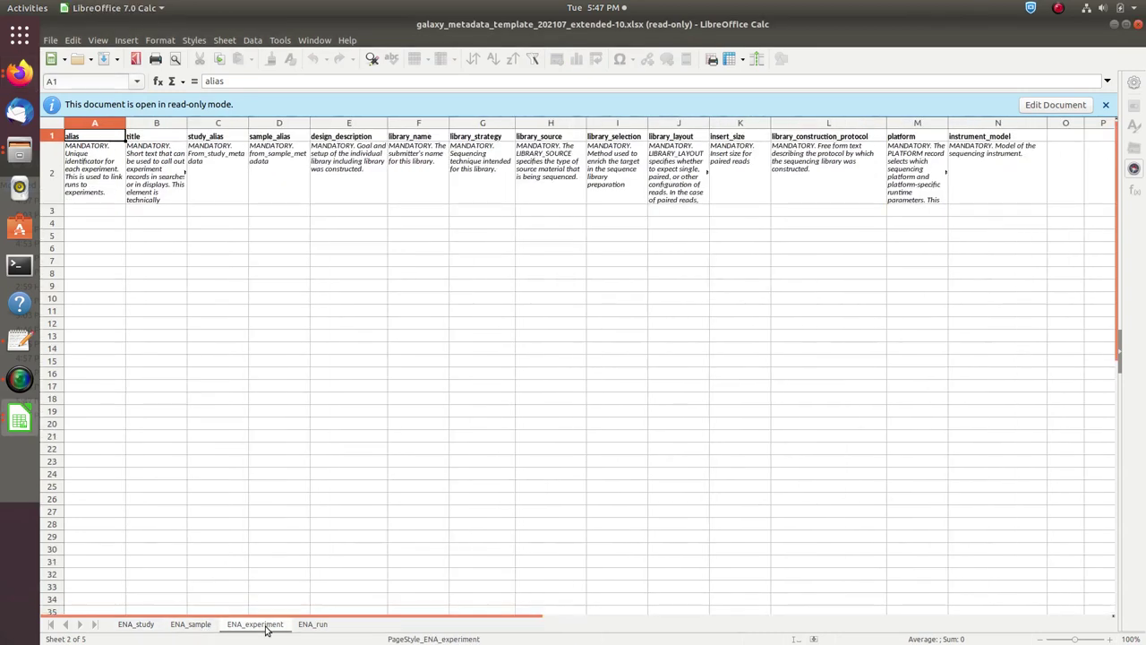
{"action": "left_click", "coordinate": [319, 625]}
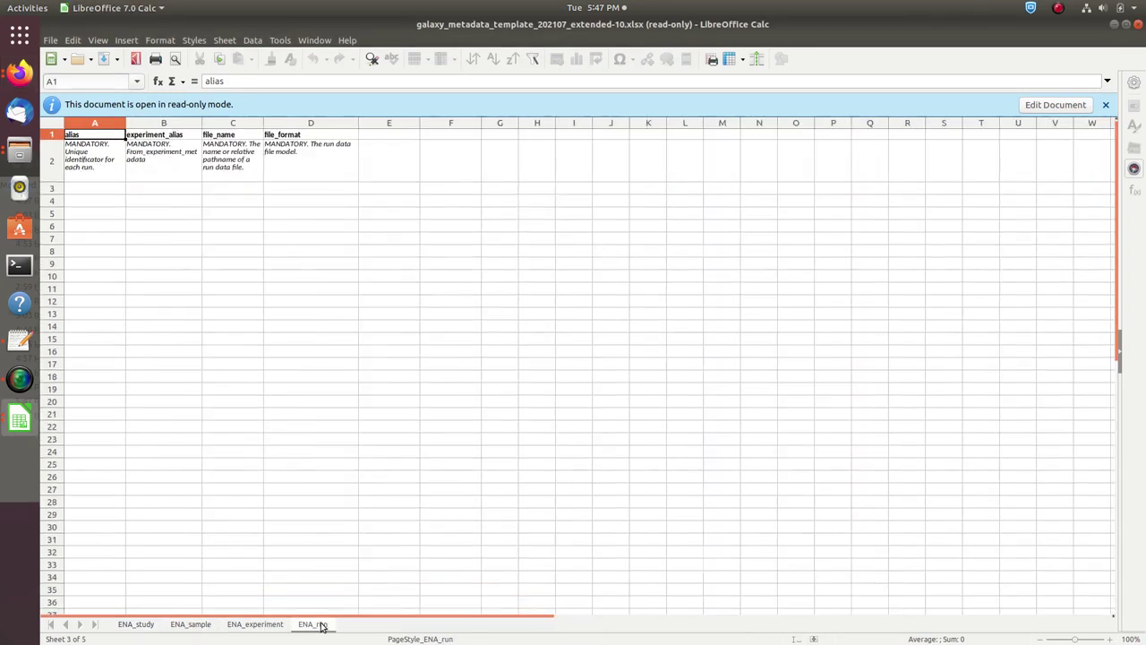
{"action": "left_click", "coordinate": [194, 627]}
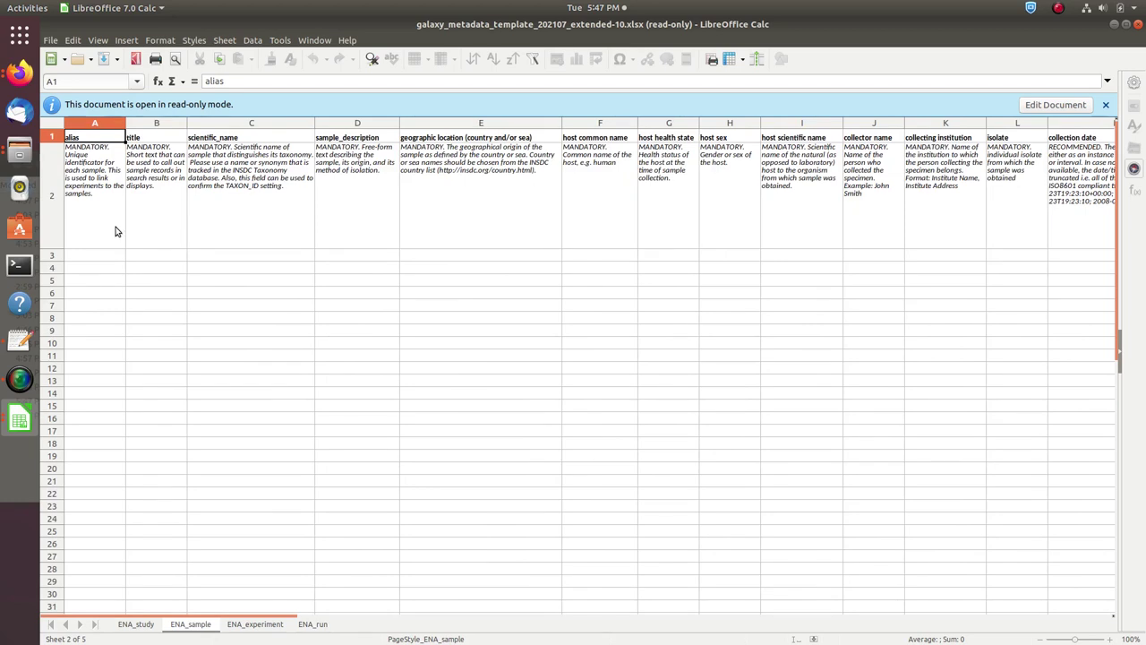
Check the allowed country values for geographic location in cell E3, then close the spreadsheet.
{"action": "left_click", "coordinate": [556, 256]}
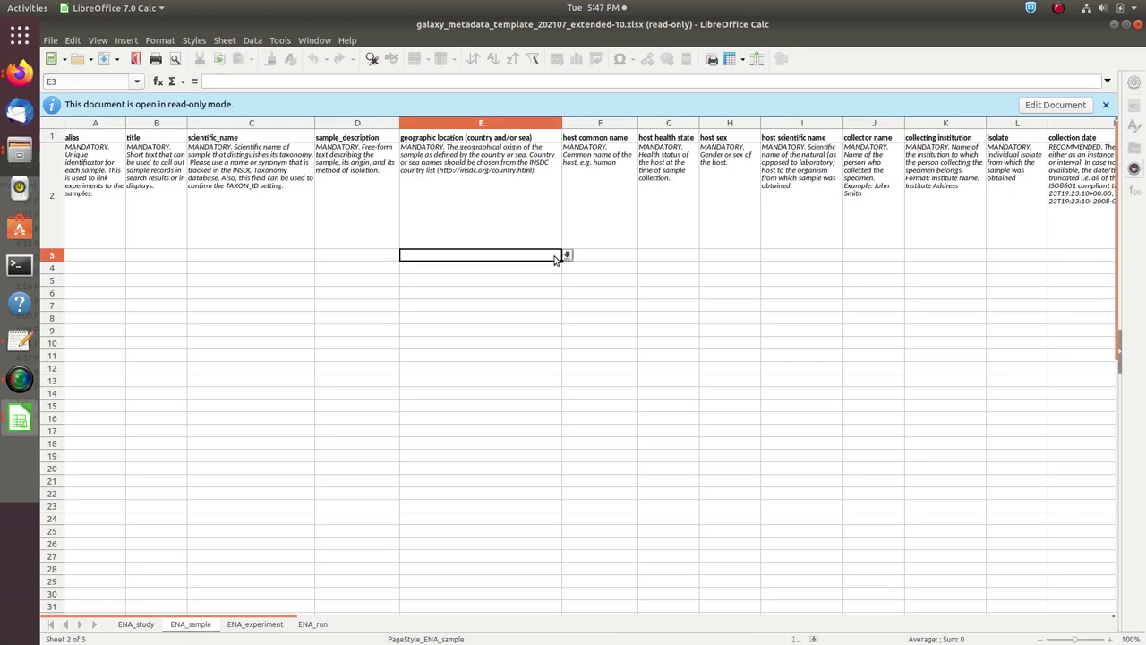
{"action": "left_click", "coordinate": [567, 256]}
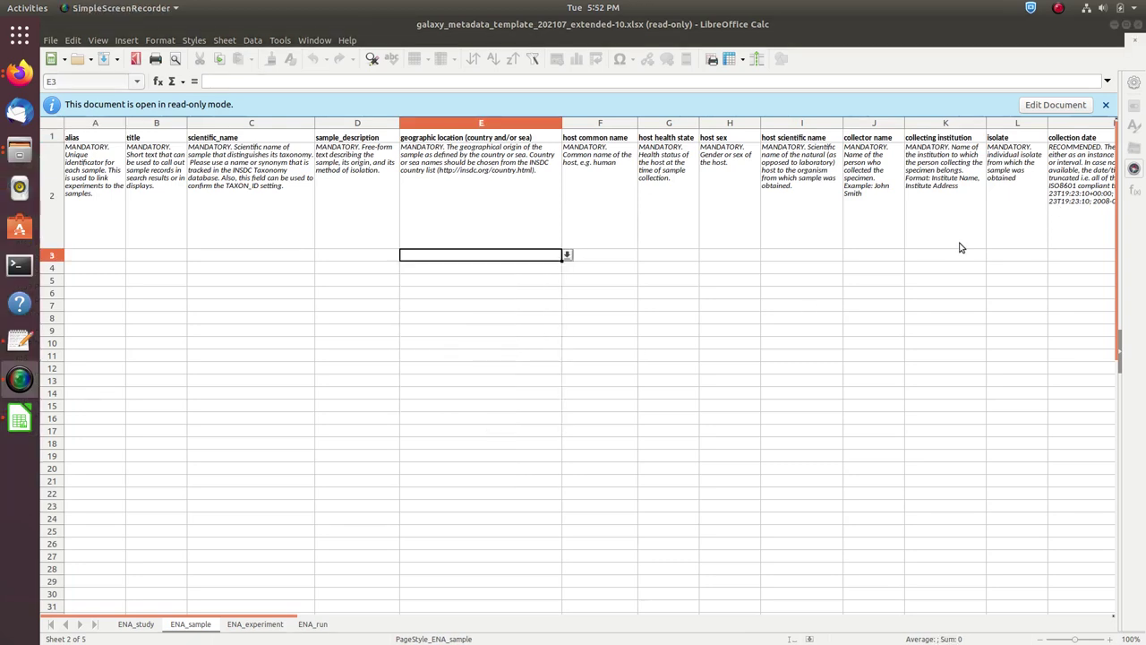
{"action": "left_click", "coordinate": [1138, 29]}
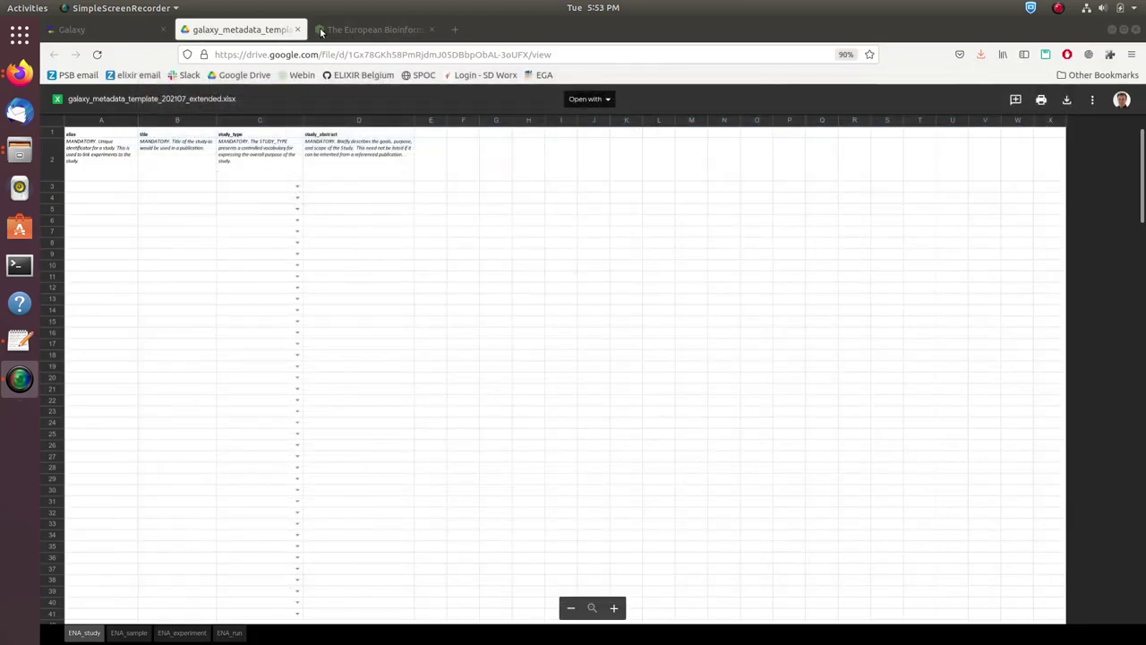
Fetch GTN_tutorial_mock_metadata_template.xlsx into the Galaxy history from its pasted Zenodo link.
{"action": "left_click", "coordinate": [297, 29]}
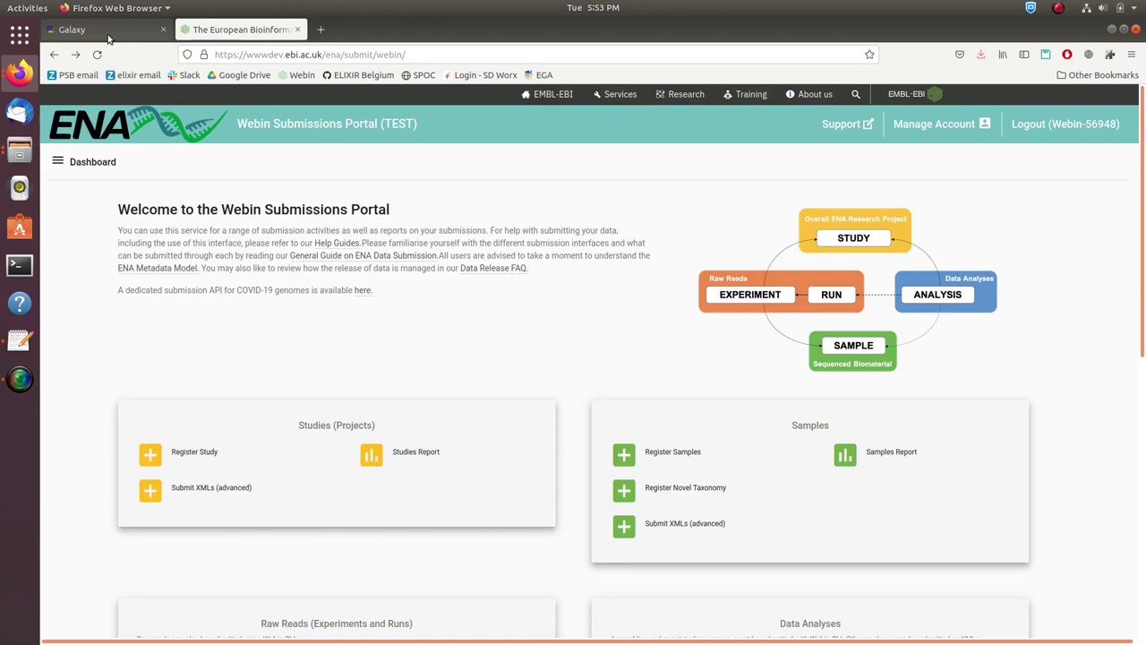
{"action": "left_click", "coordinate": [108, 36]}
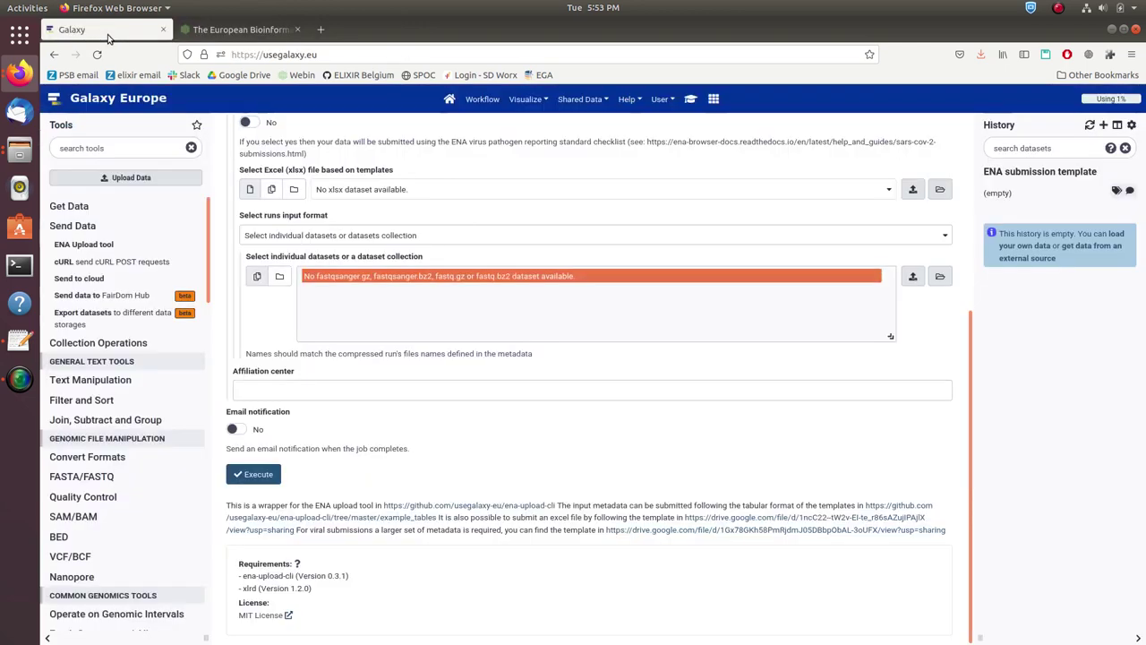
{"action": "left_click", "coordinate": [119, 178]}
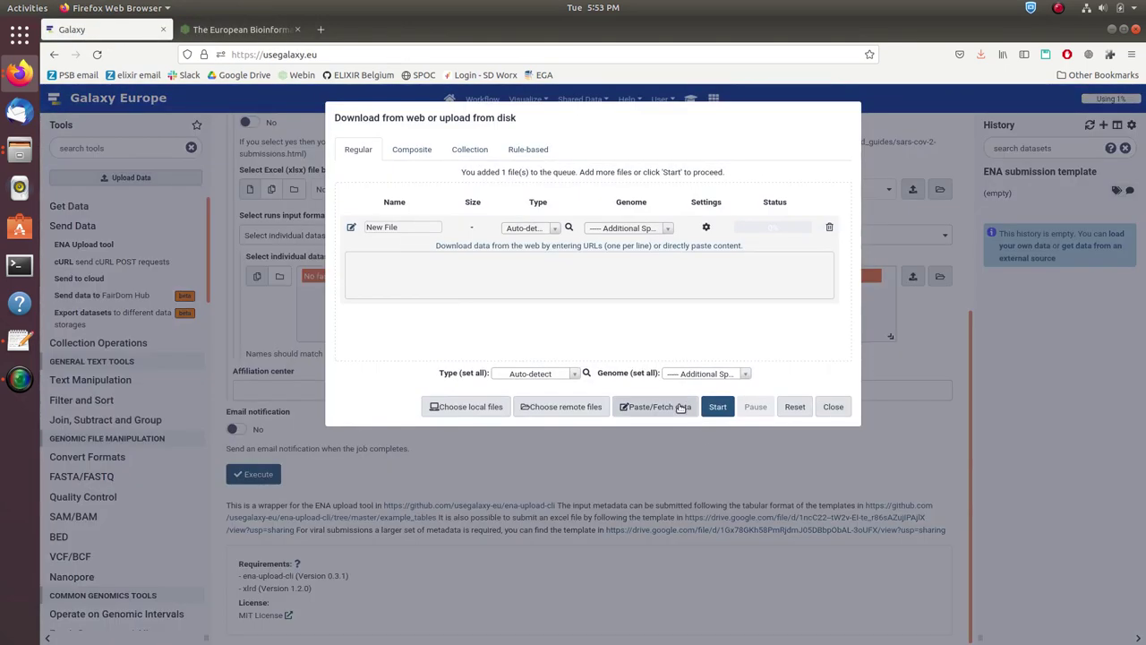
{"action": "left_click", "coordinate": [654, 407]}
{"action": "left_click", "coordinate": [475, 272]}
{"action": "type", "text": "https://zenodo.org/record/5176047/files/GTN_tutorial_mock_metadata_template.xlsx"}
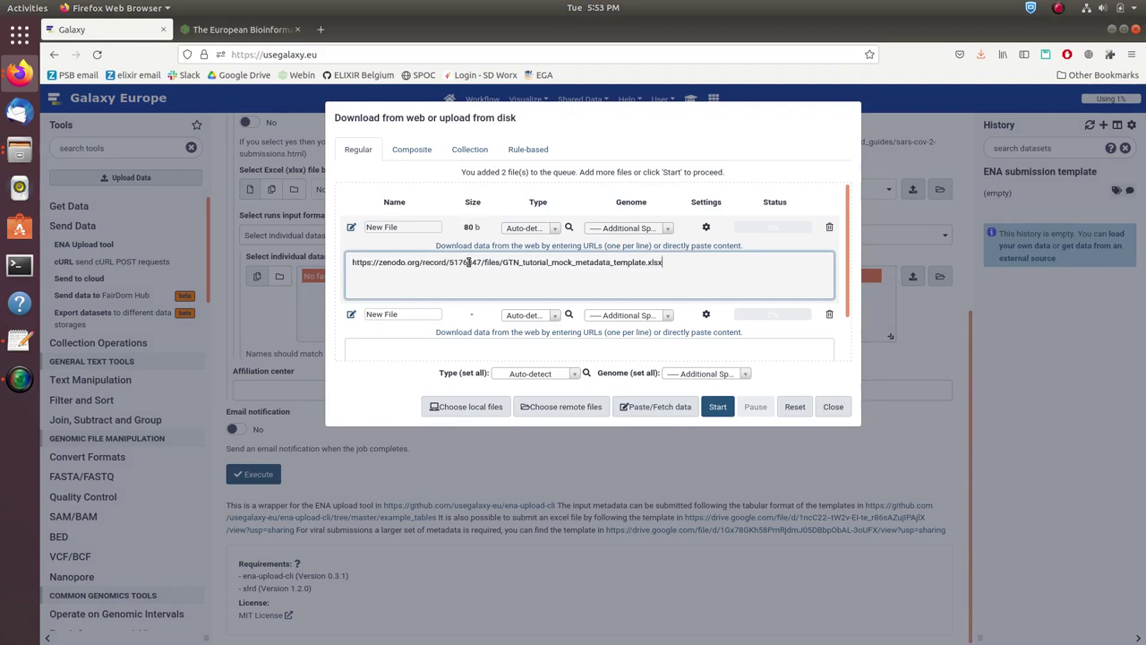
{"action": "left_click", "coordinate": [719, 406]}
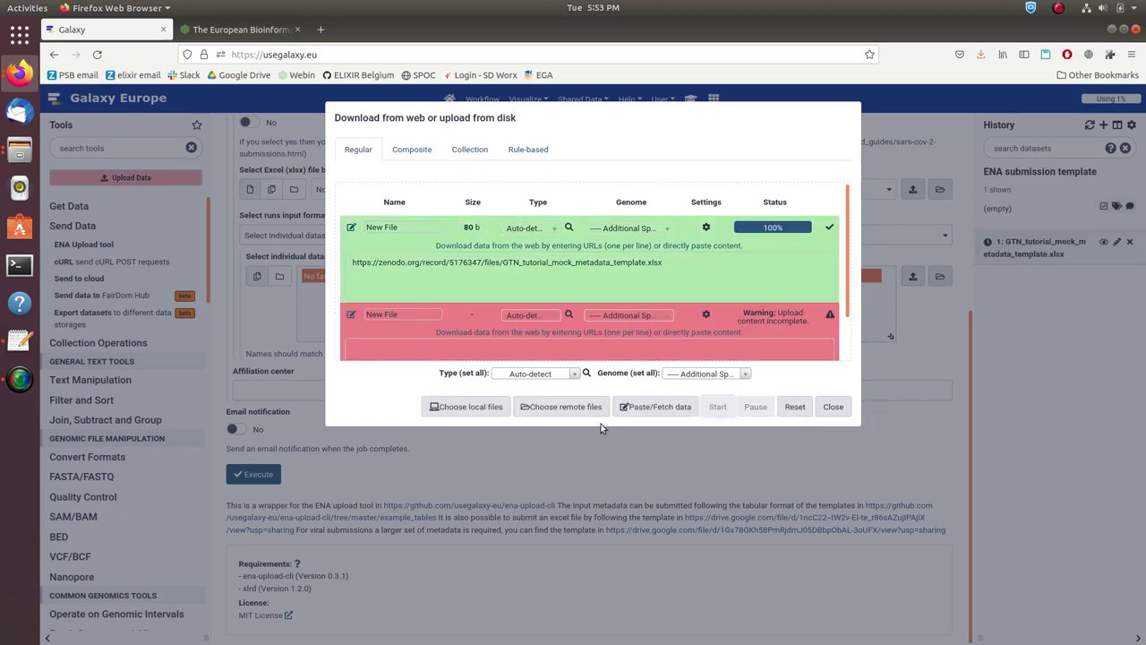
{"action": "left_click", "coordinate": [845, 408]}
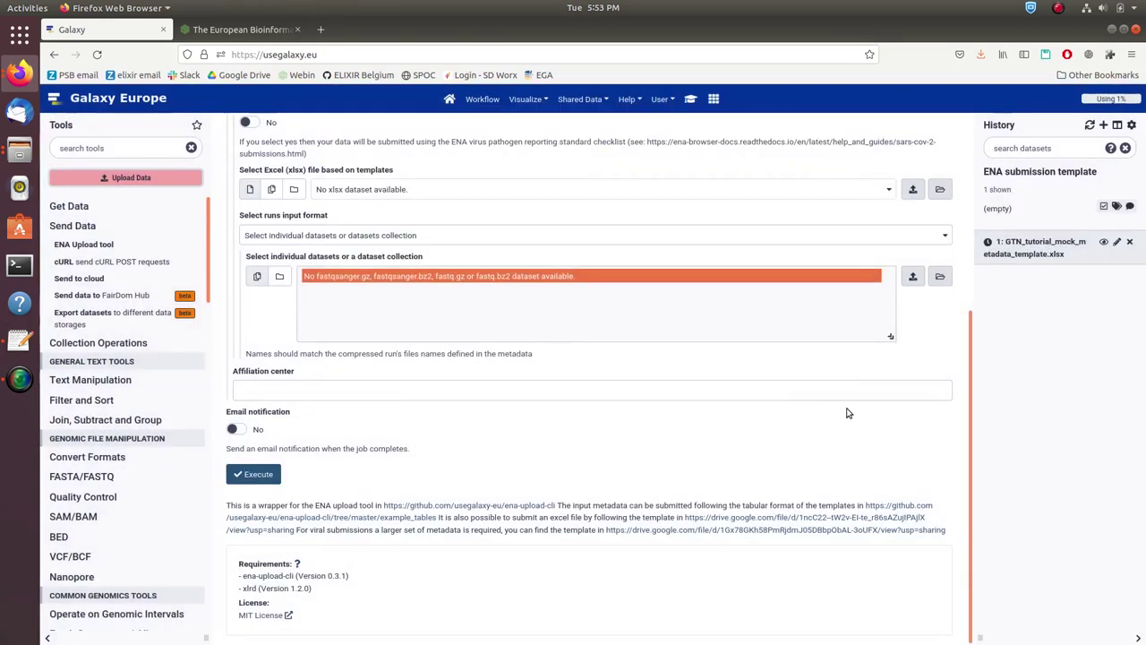
View the GTN_tutorial_mock_metadata_template.xlsx dataset and open it with LibreOffice Calc.
{"action": "left_click", "coordinate": [1104, 244]}
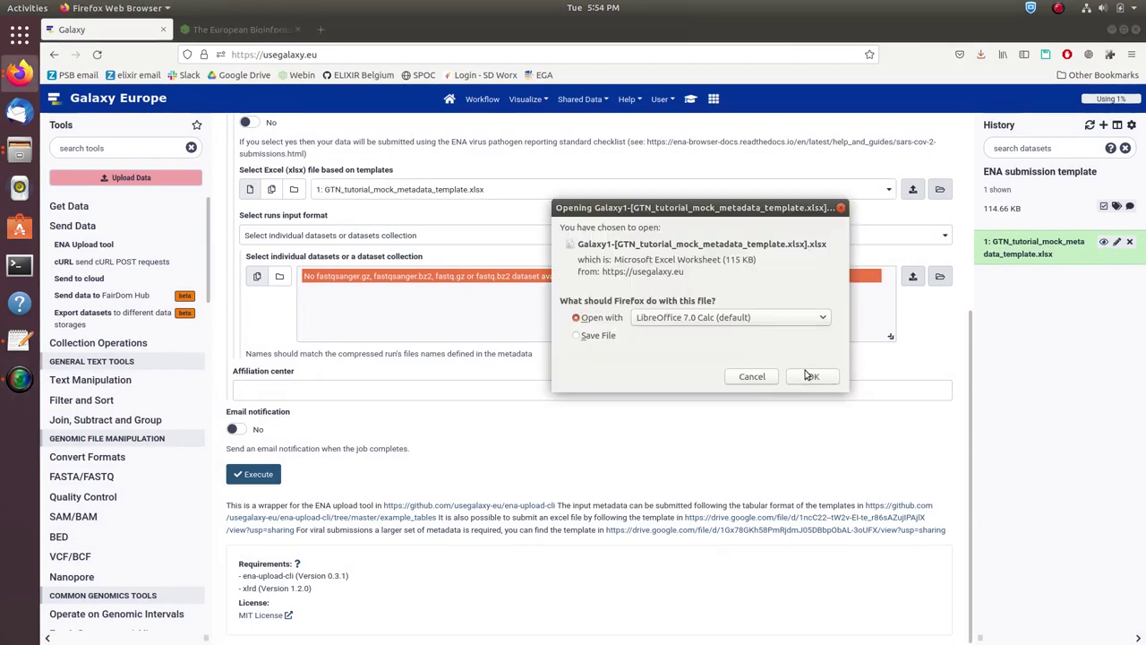
{"action": "left_click", "coordinate": [810, 375]}
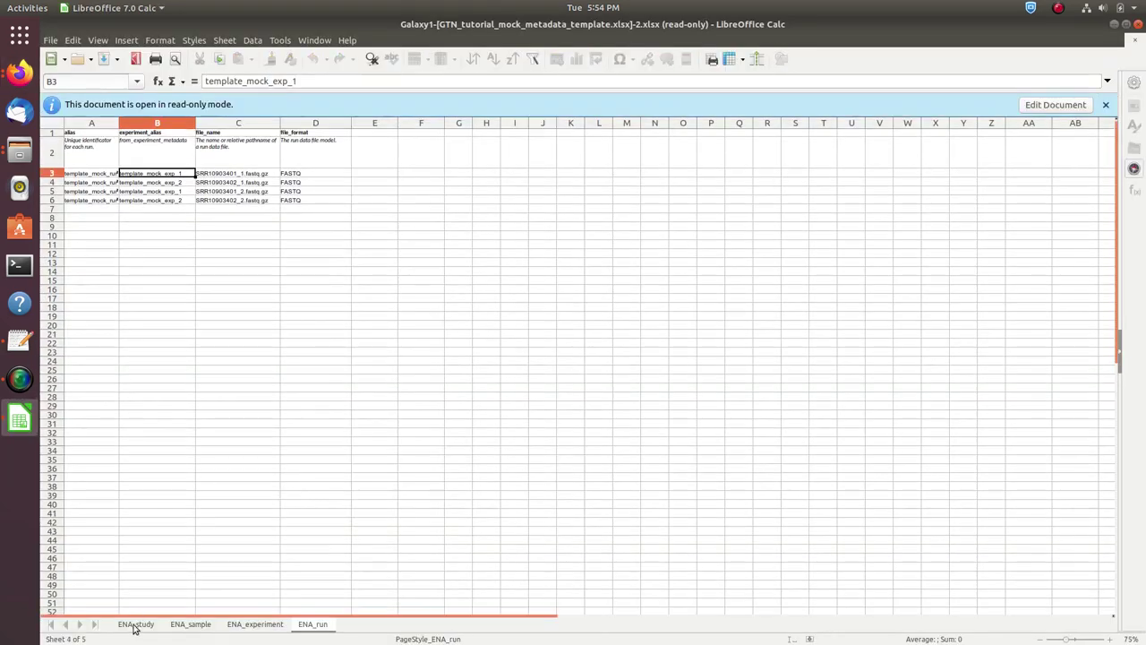
Step through the mock template's ENA_study, ENA_sample, ENA_experiment and ENA_run sheets, then close Calc.
{"action": "left_click", "coordinate": [135, 624]}
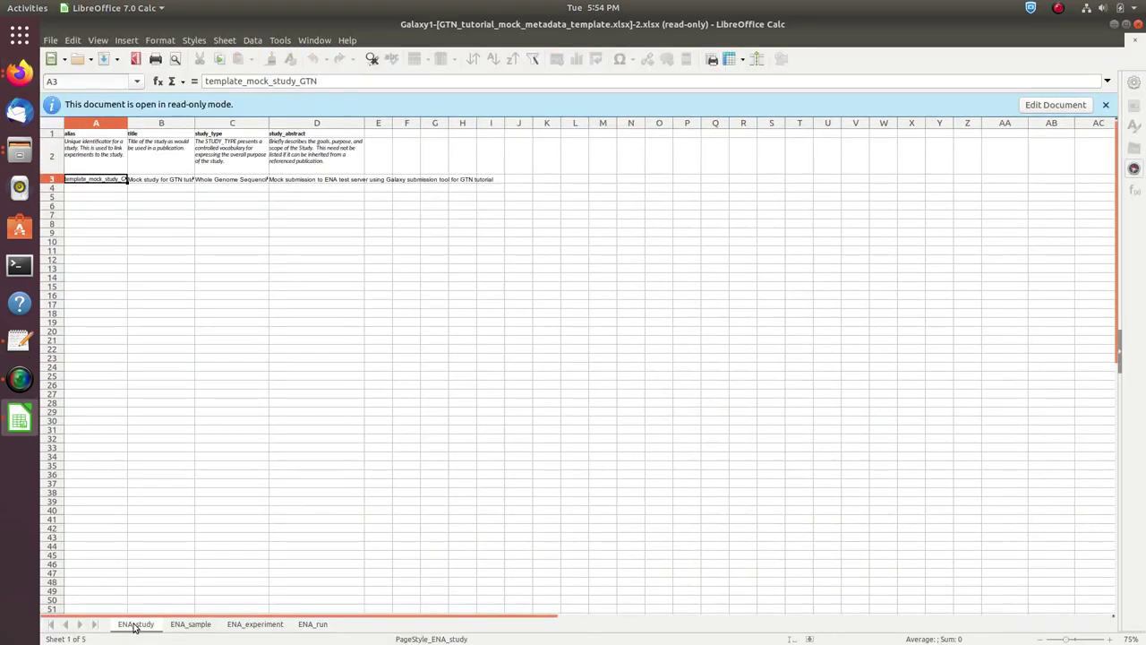
{"action": "left_click", "coordinate": [192, 626]}
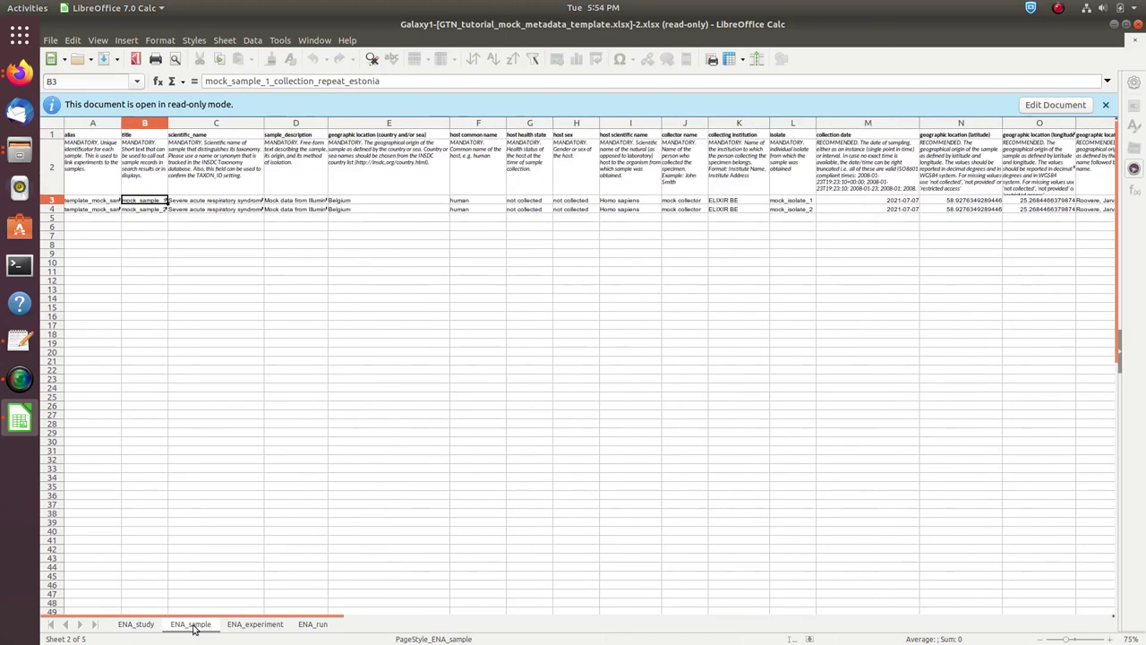
{"action": "left_click", "coordinate": [268, 629]}
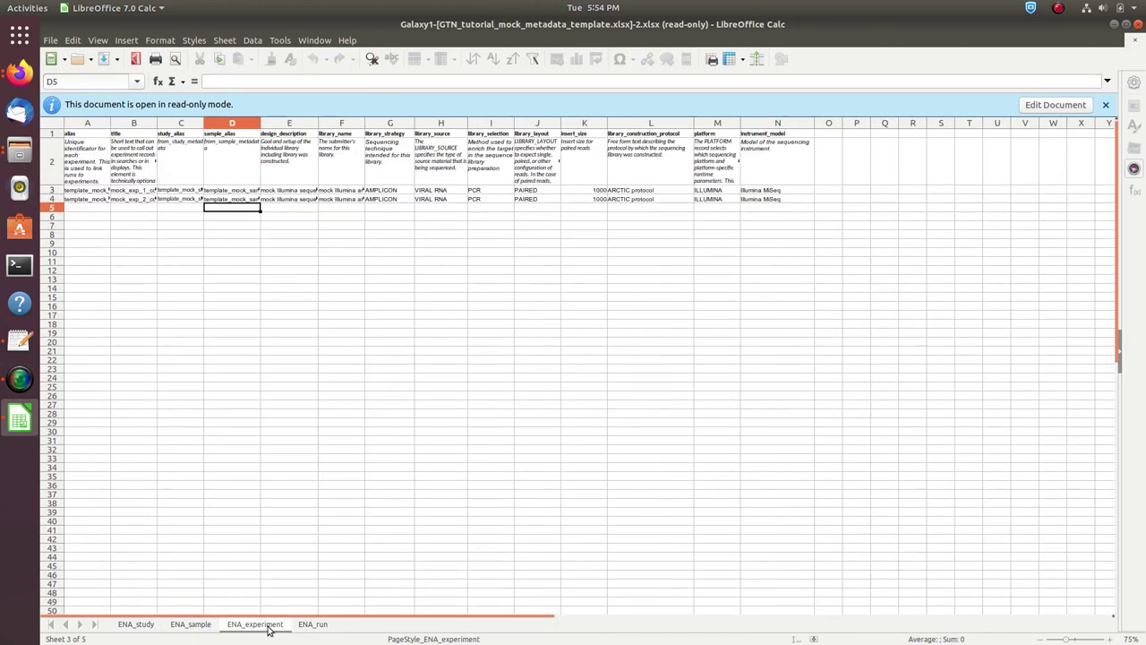
{"action": "left_click", "coordinate": [314, 626]}
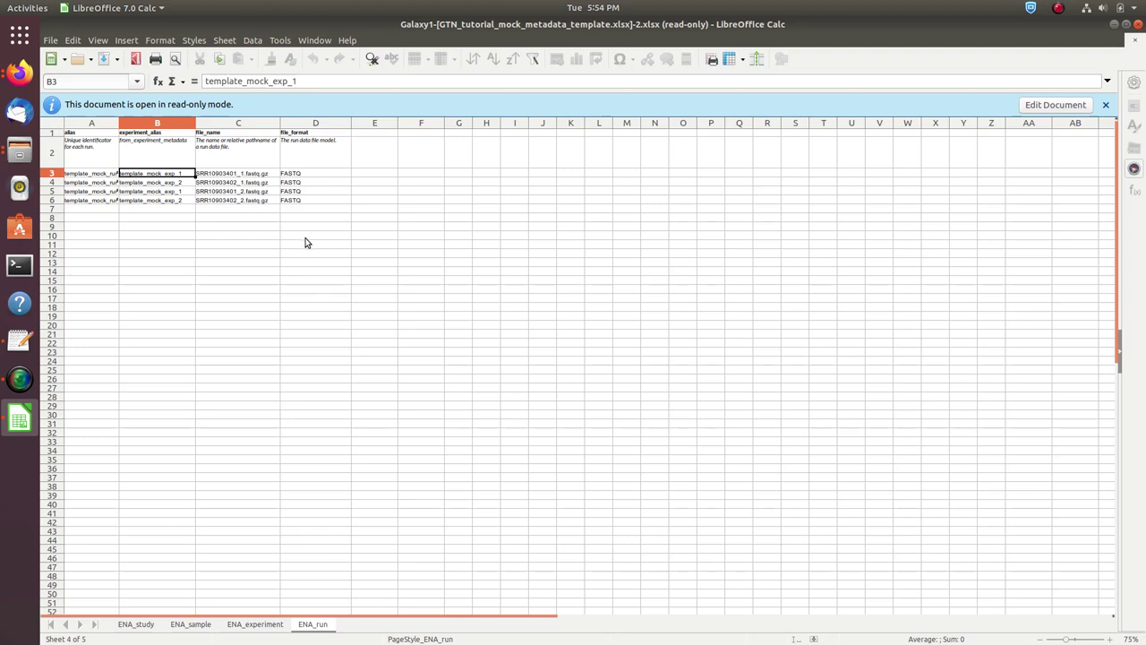
{"action": "left_click", "coordinate": [1138, 24]}
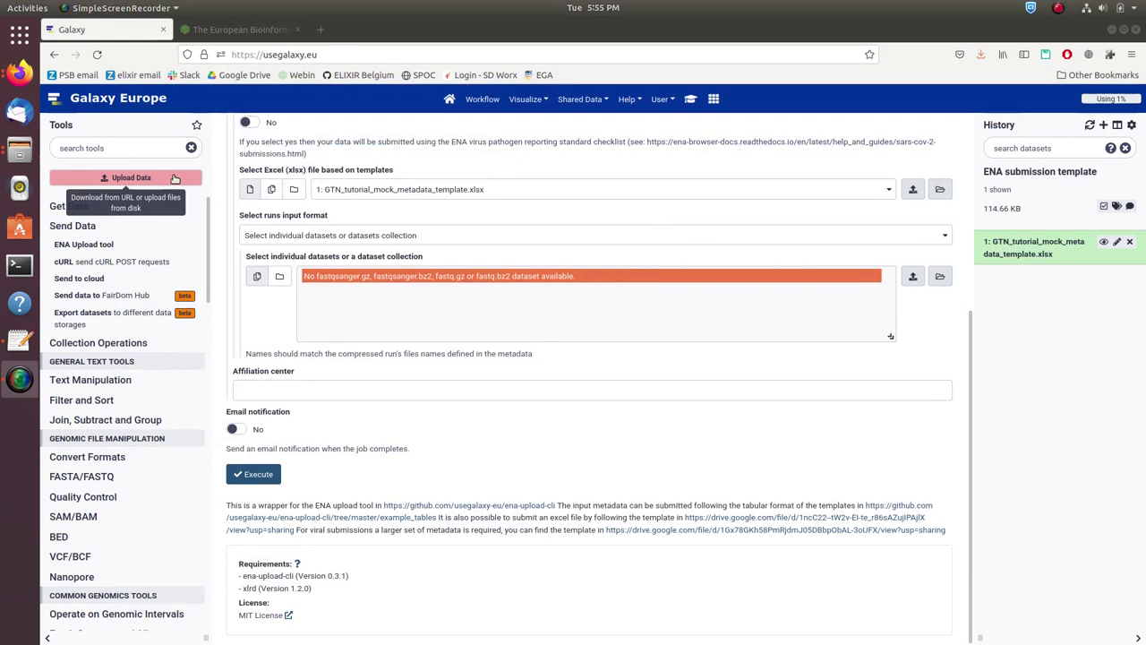
Upload the four SRR10903401/SRR10903402 _1/_2 fastq.gz files from their pasted Zenodo links.
{"action": "left_click", "coordinate": [176, 178]}
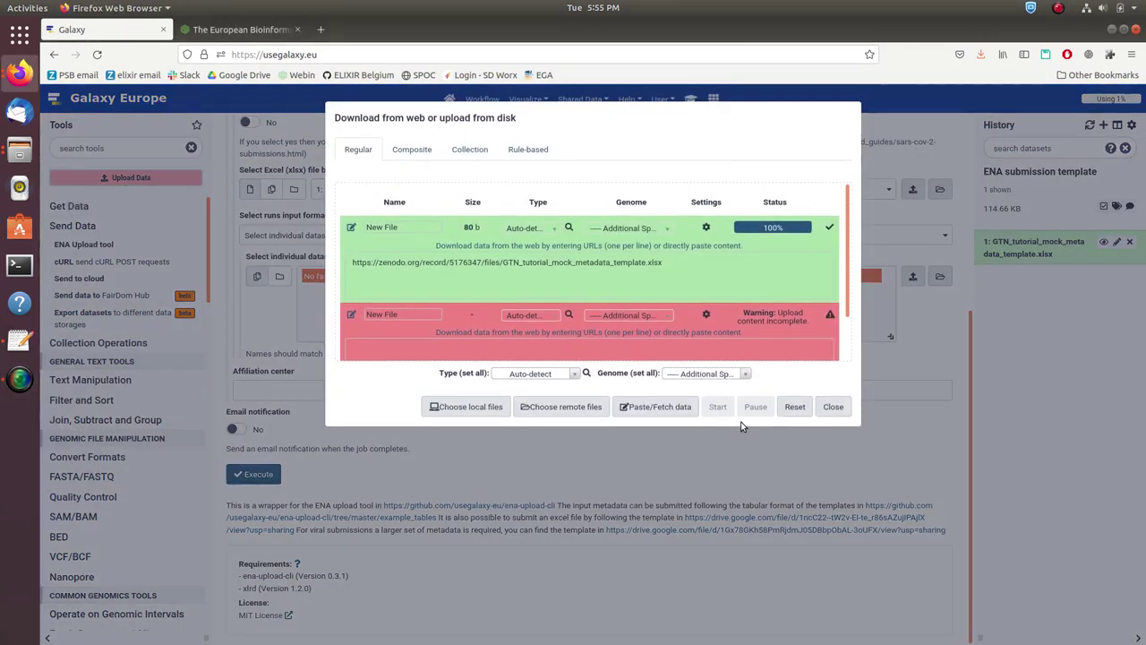
{"action": "left_click", "coordinate": [794, 406]}
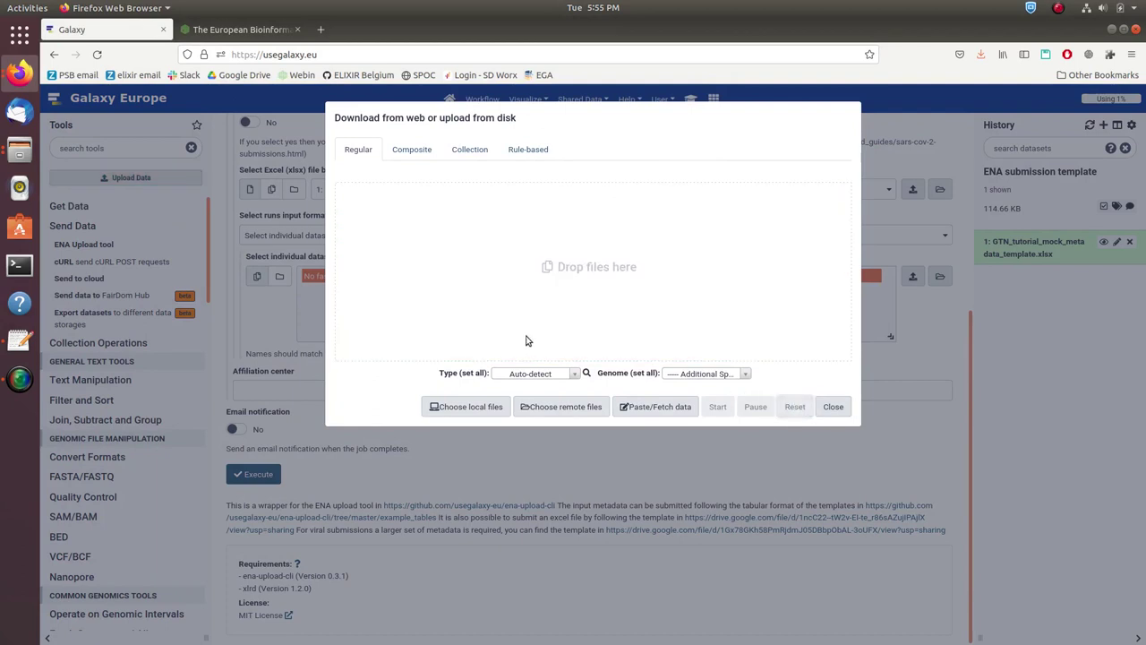
{"action": "left_click", "coordinate": [674, 407]}
{"action": "left_click", "coordinate": [529, 269]}
{"action": "type", "text": "https://zenodo.org/record/5176347/files/SRR10903401_1.fastq.gz https://zenodo.org/record/5176347/files/SRR10903401_2.fastq.gz https://zenodo.org/record/5176347/files/SRR10903402_1.fastq.gz https://zenodo.org/record/5176347/files/SRR10903402_2.fastq.gz"}
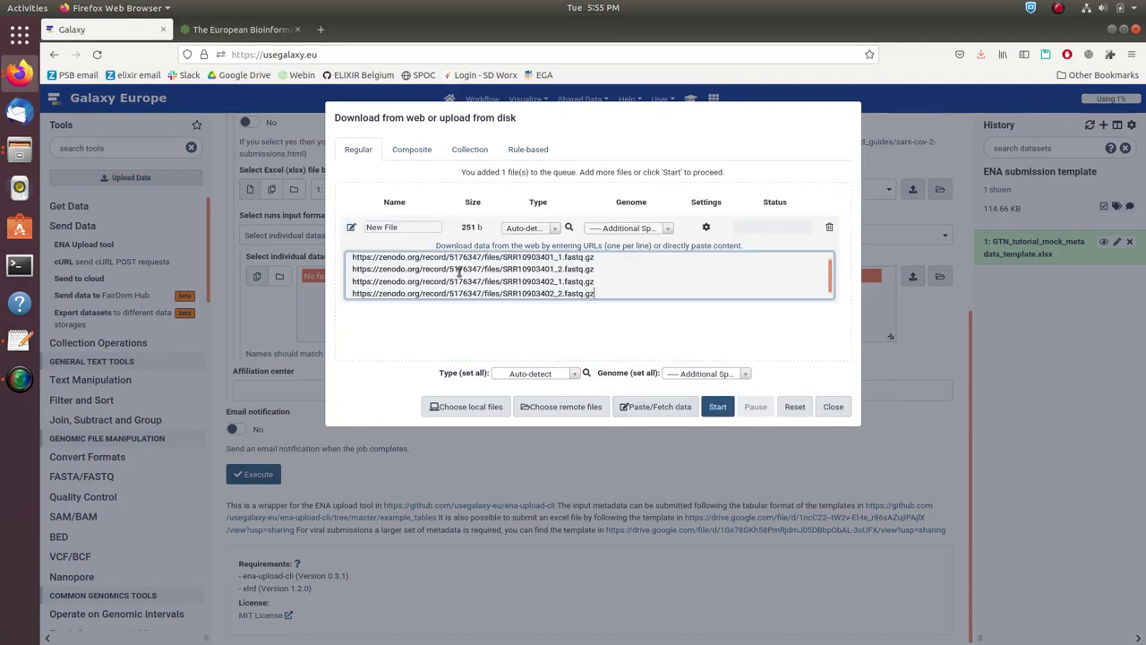
{"action": "left_click", "coordinate": [719, 407]}
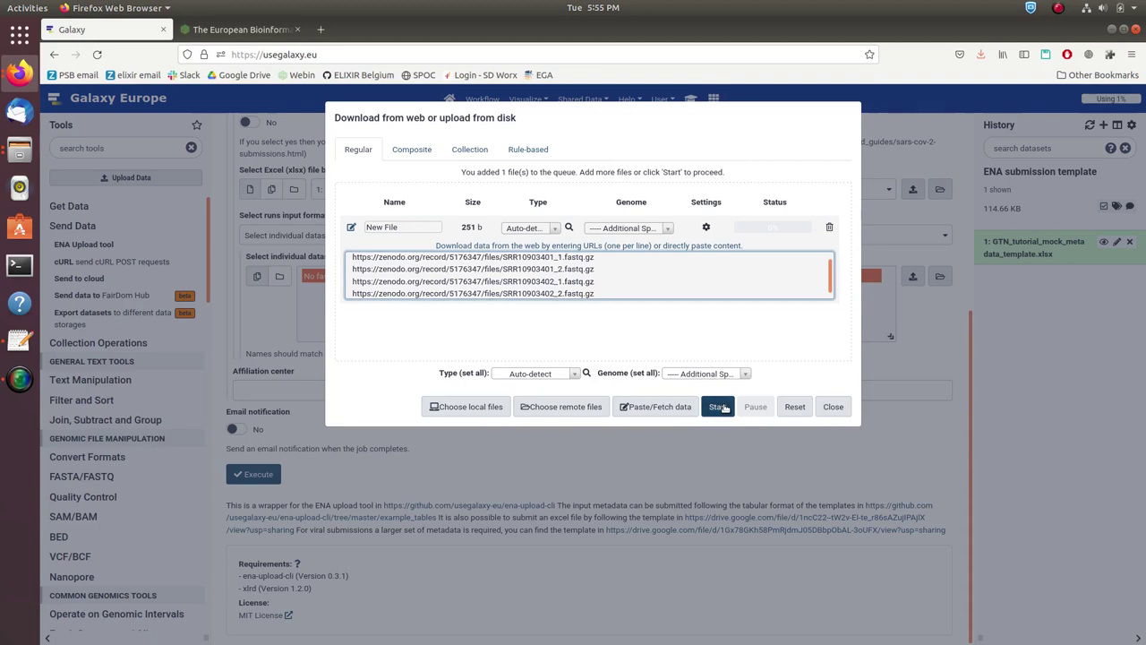
{"action": "left_click", "coordinate": [833, 410]}
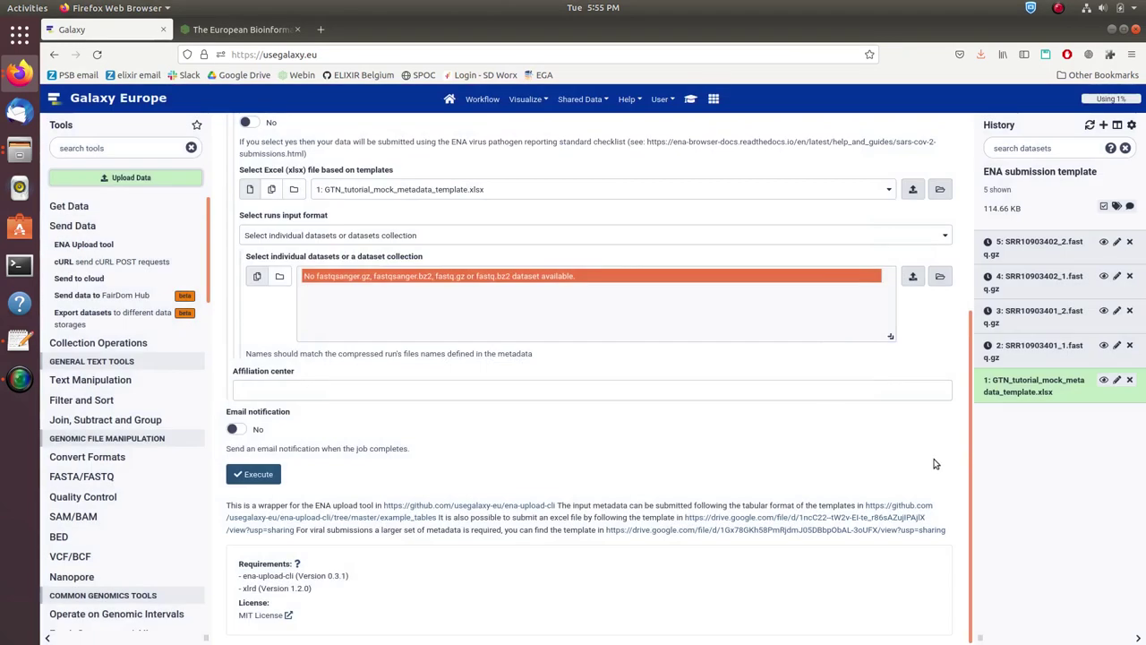
Select the four FASTQ datasets 2–5 and start building a list of dataset pairs.
{"action": "left_click", "coordinate": [1105, 206]}
{"action": "left_click", "coordinate": [989, 260]}
{"action": "left_click", "coordinate": [990, 284]}
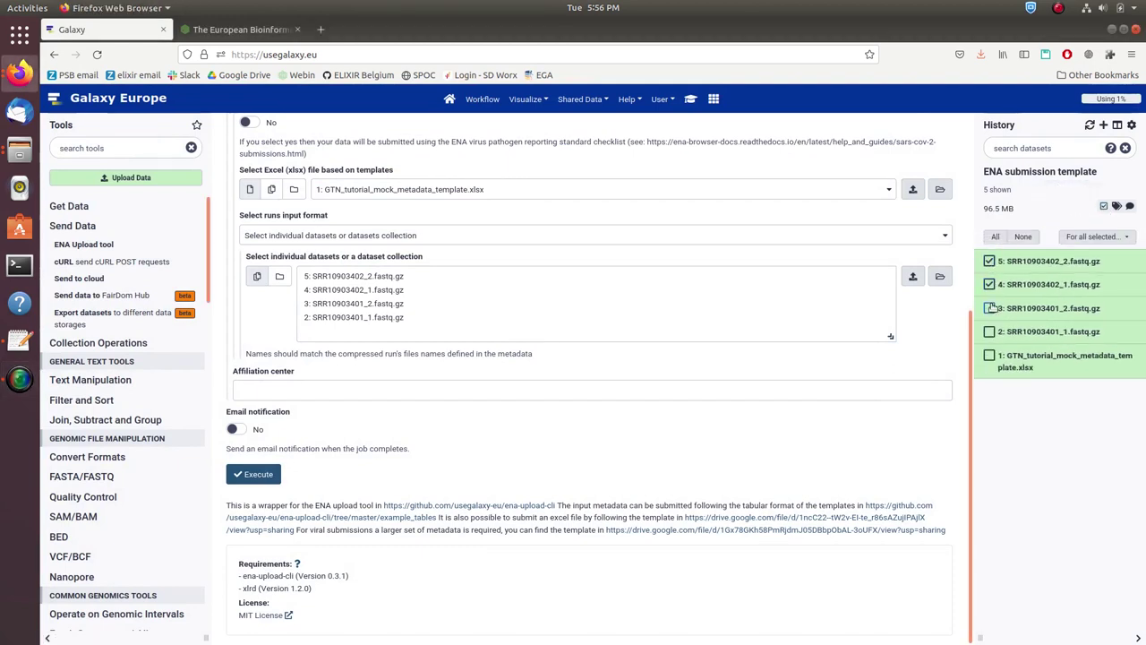
{"action": "left_click", "coordinate": [989, 307]}
{"action": "left_click", "coordinate": [989, 331]}
{"action": "left_click", "coordinate": [1096, 237]}
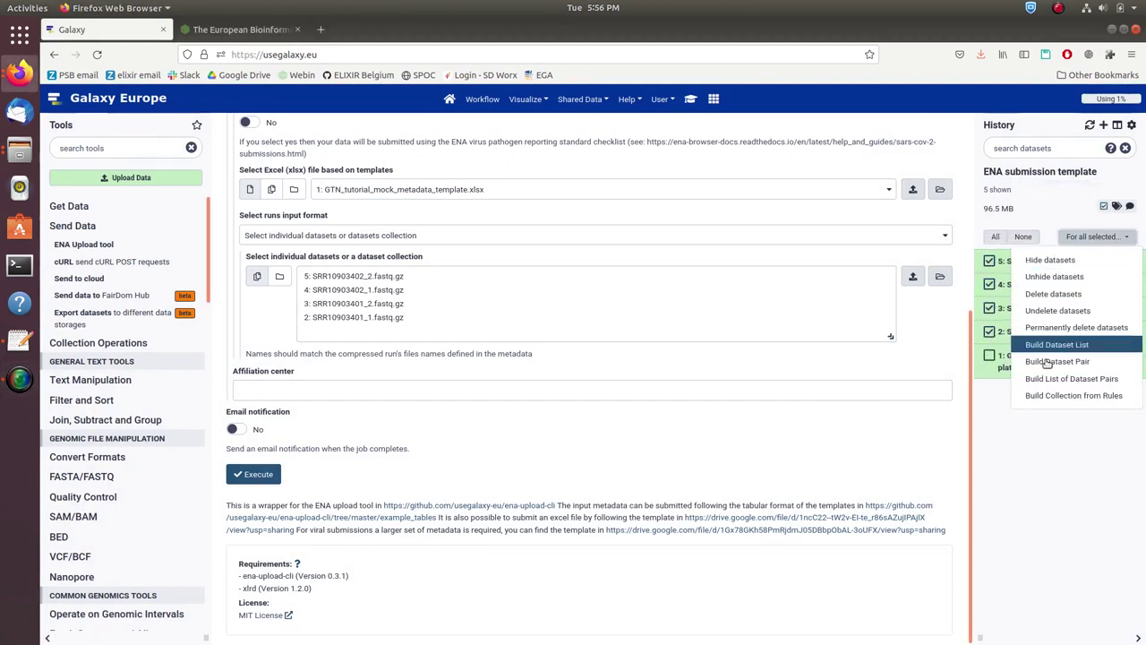
{"action": "left_click", "coordinate": [1065, 378]}
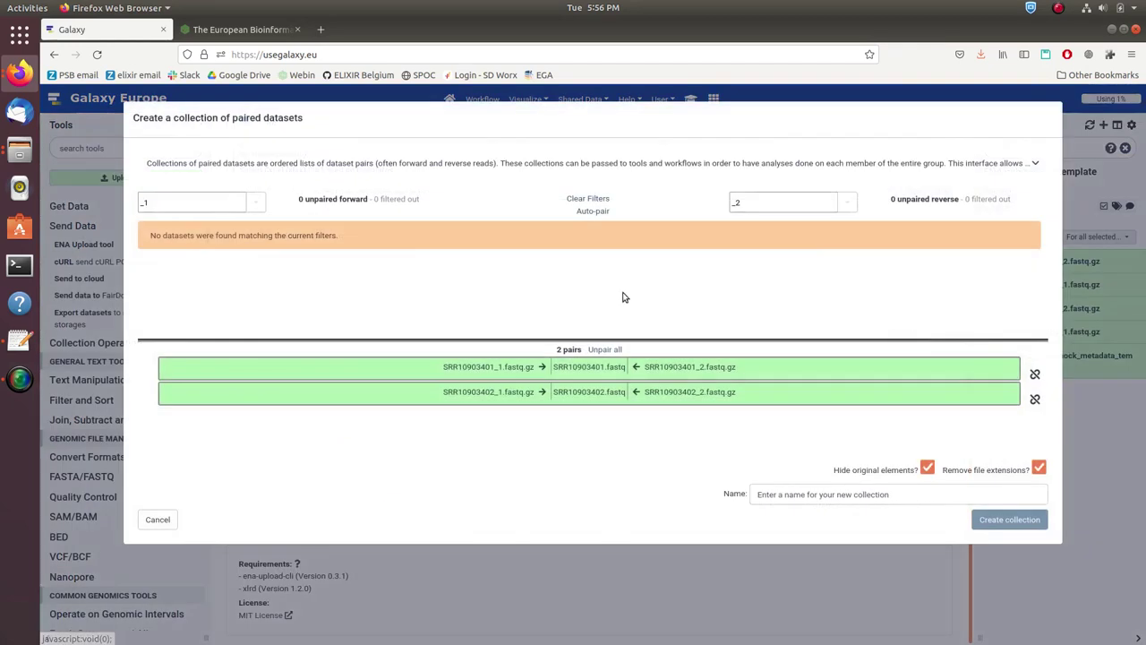
Set the forward/reverse filters to _1.fastq.gz and _2.fastq.gz and pair SRR10903401 and SRR10903402.
{"action": "left_click", "coordinate": [602, 349]}
{"action": "left_click", "coordinate": [194, 205]}
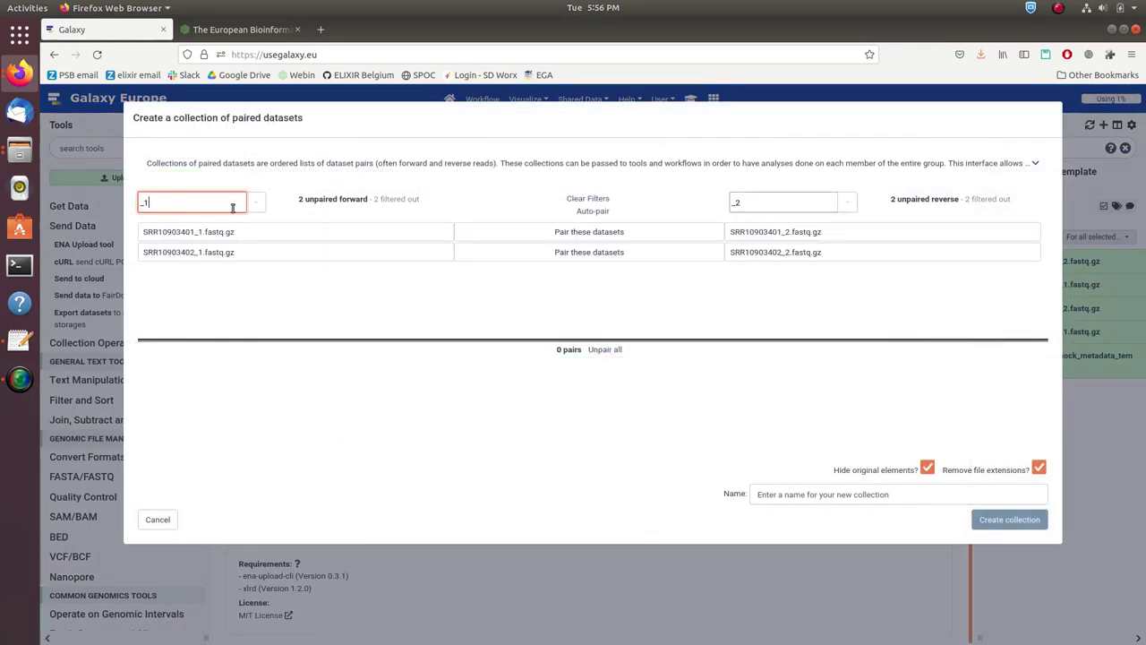
{"action": "type", "text": ".fastq.gz"}
{"action": "left_click", "coordinate": [813, 201]}
{"action": "type", "text": ".fastq.gz"}
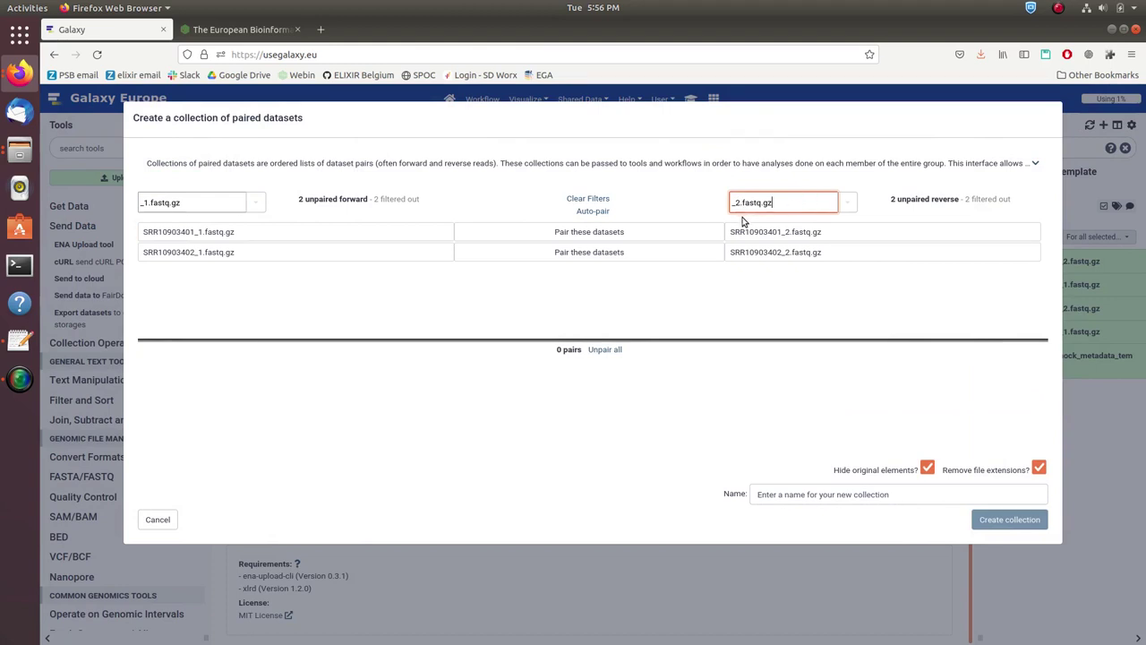
{"action": "left_click", "coordinate": [591, 232]}
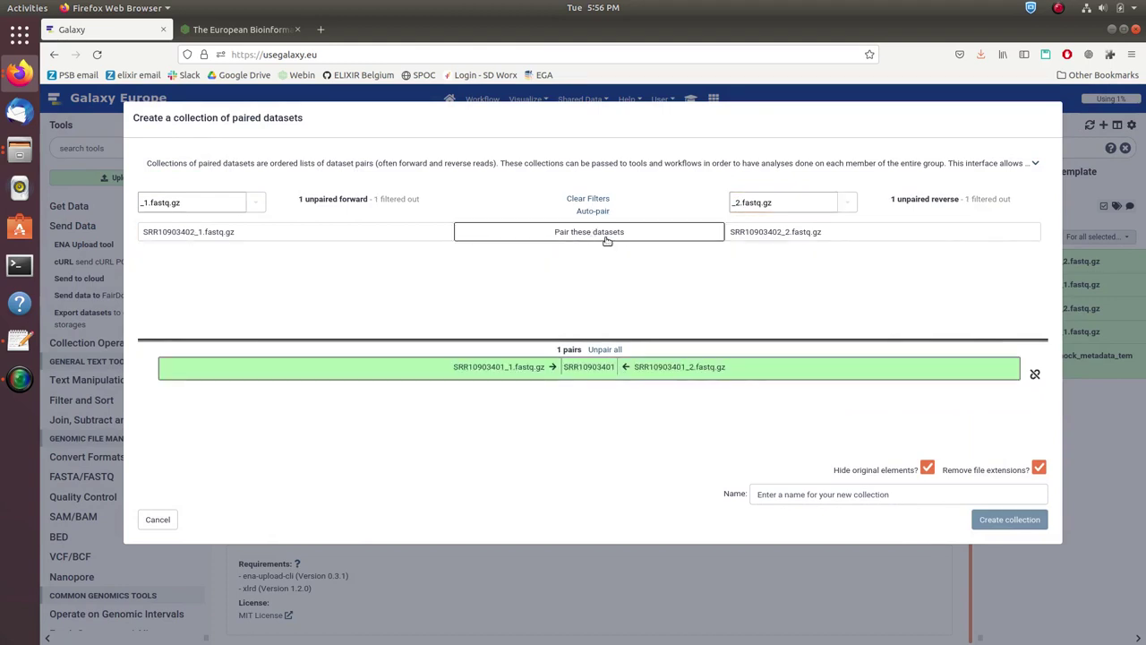
{"action": "left_click", "coordinate": [607, 238]}
Name the paired list 'PE collection' and create it.
{"action": "left_click", "coordinate": [851, 494]}
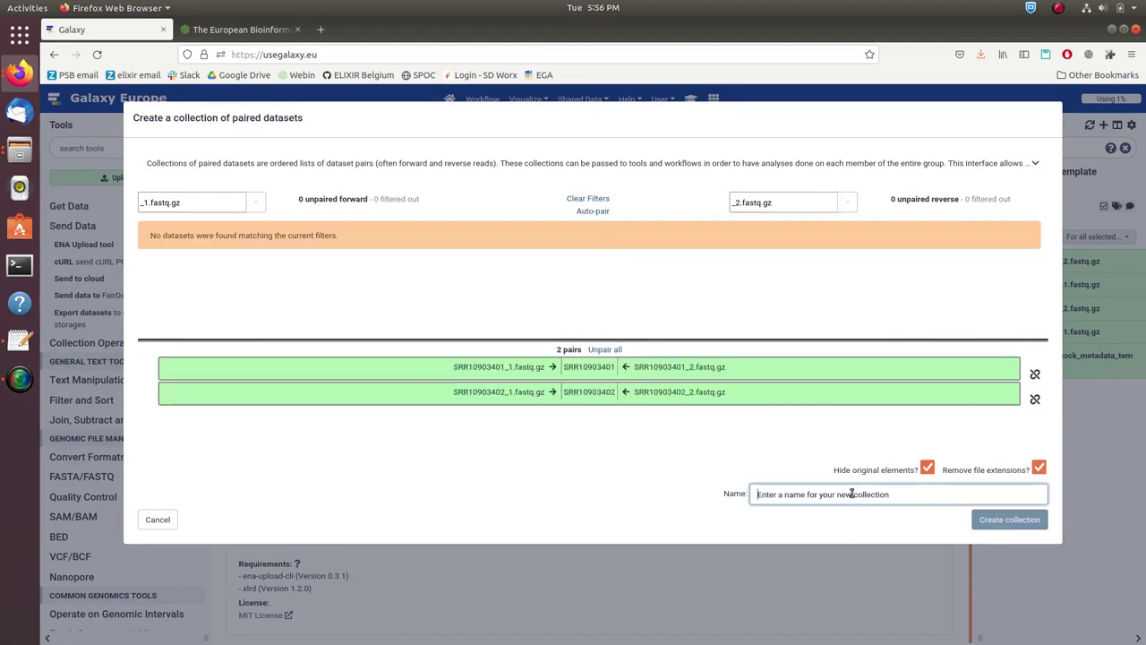
{"action": "type", "text": "PE collection"}
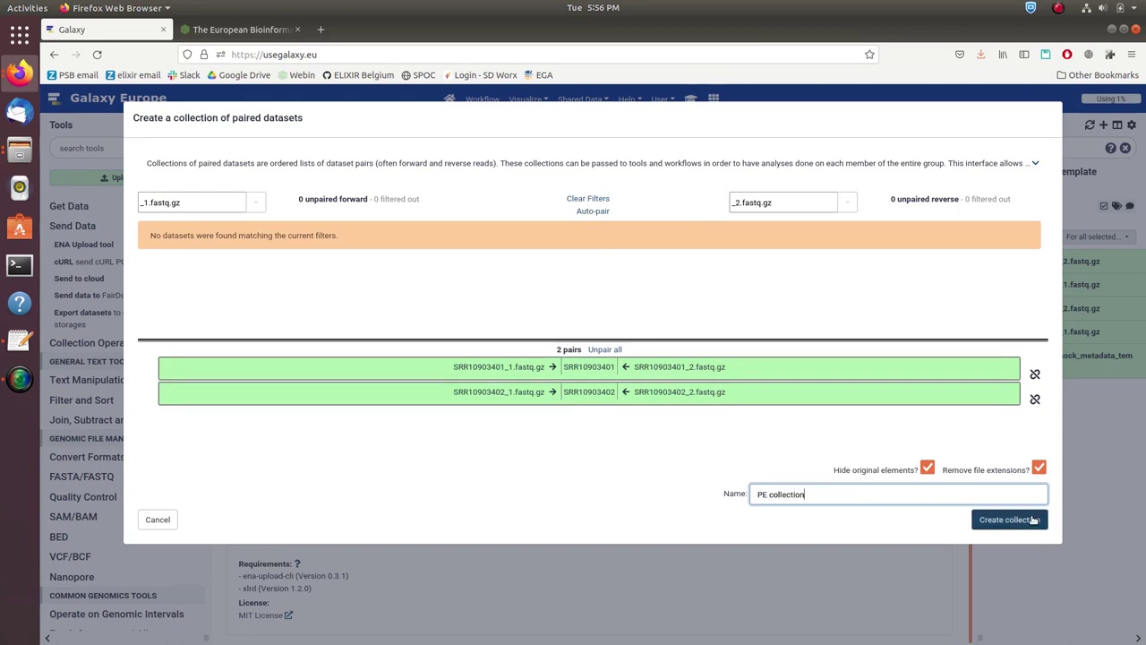
{"action": "left_click", "coordinate": [1028, 523]}
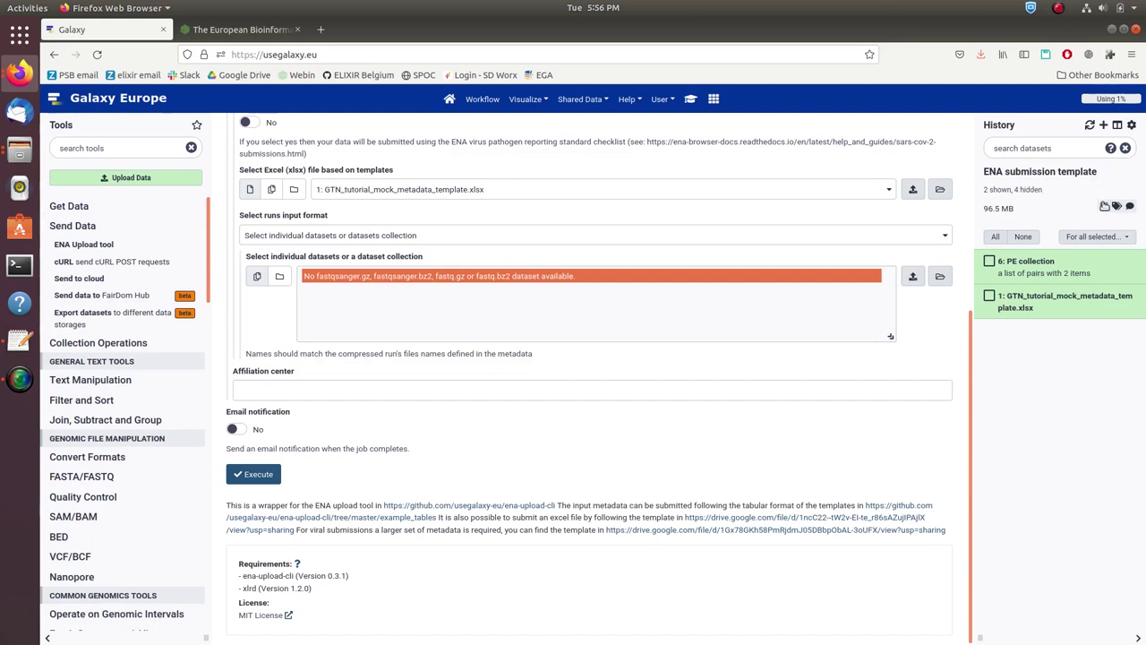
In a fresh ENA Upload form, target the test server with GTN_tutorial_mock_metadata_template.xlsx as Excel metadata.
{"action": "left_click", "coordinate": [1104, 206]}
{"action": "key", "text": "ctrl+r"}
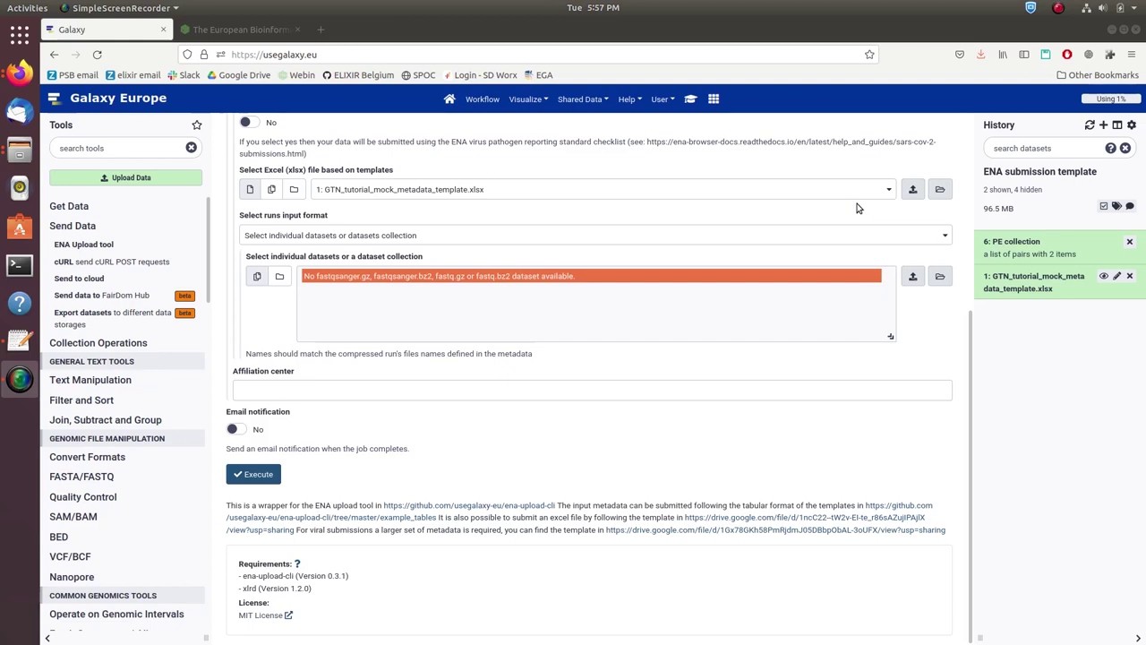
{"action": "left_click", "coordinate": [107, 247]}
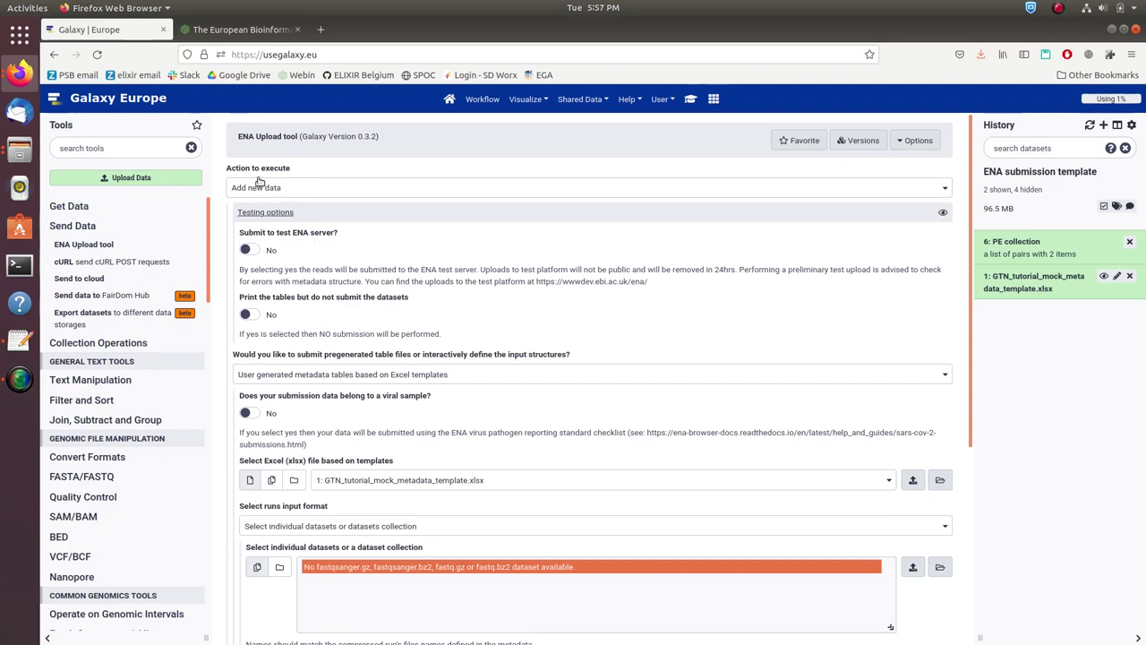
{"action": "left_click", "coordinate": [251, 251]}
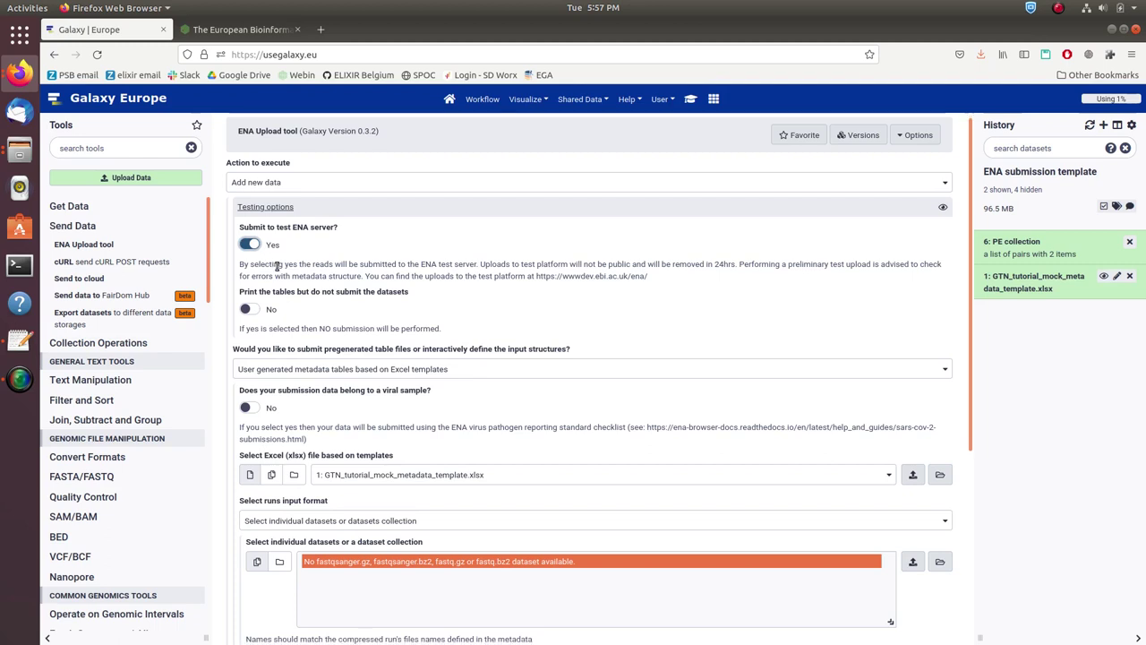
{"action": "scroll", "coordinate": [268, 265], "scroll_direction": "down", "scroll_amount": 2}
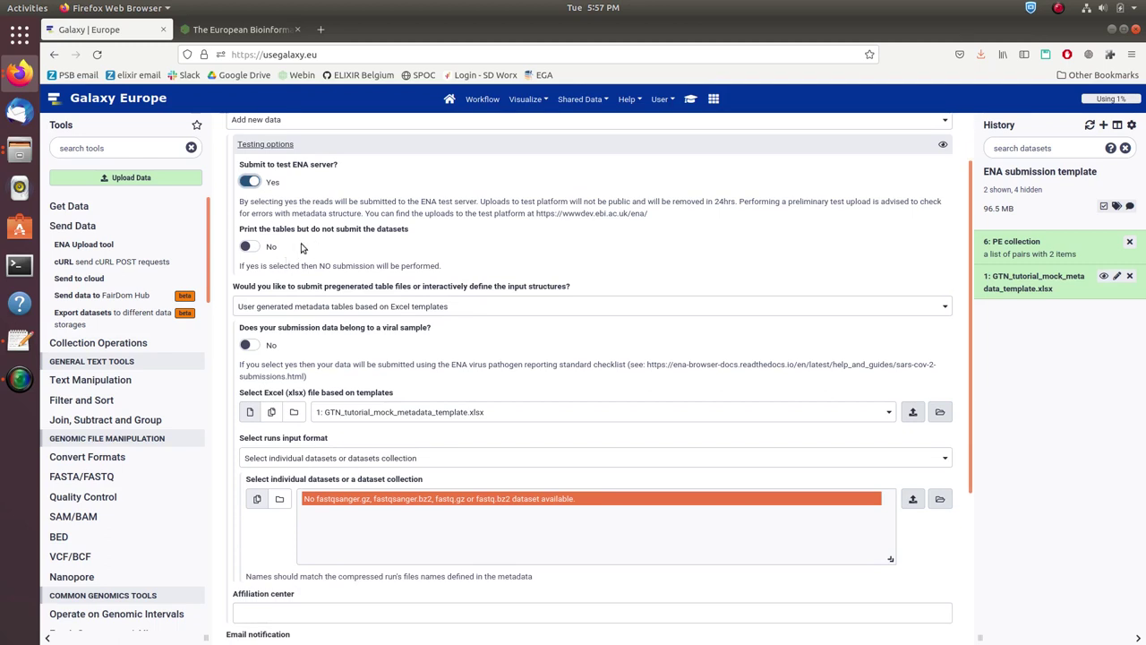
{"action": "scroll", "coordinate": [308, 252], "scroll_direction": "down", "scroll_amount": 1}
{"action": "left_click", "coordinate": [362, 272]}
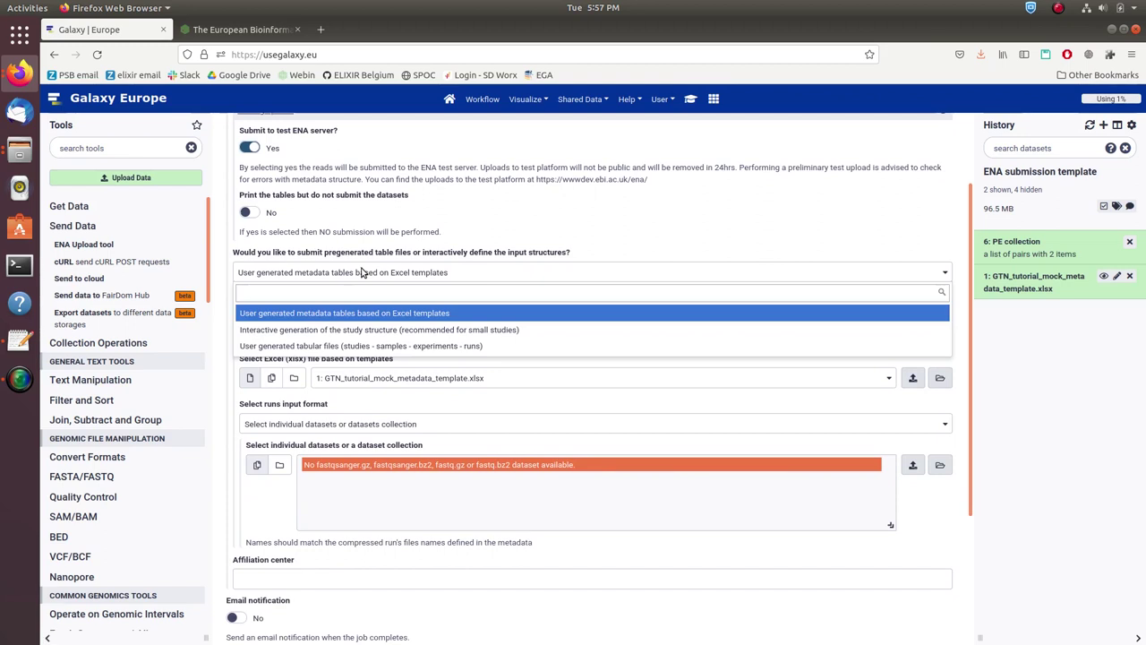
{"action": "left_click", "coordinate": [362, 272]}
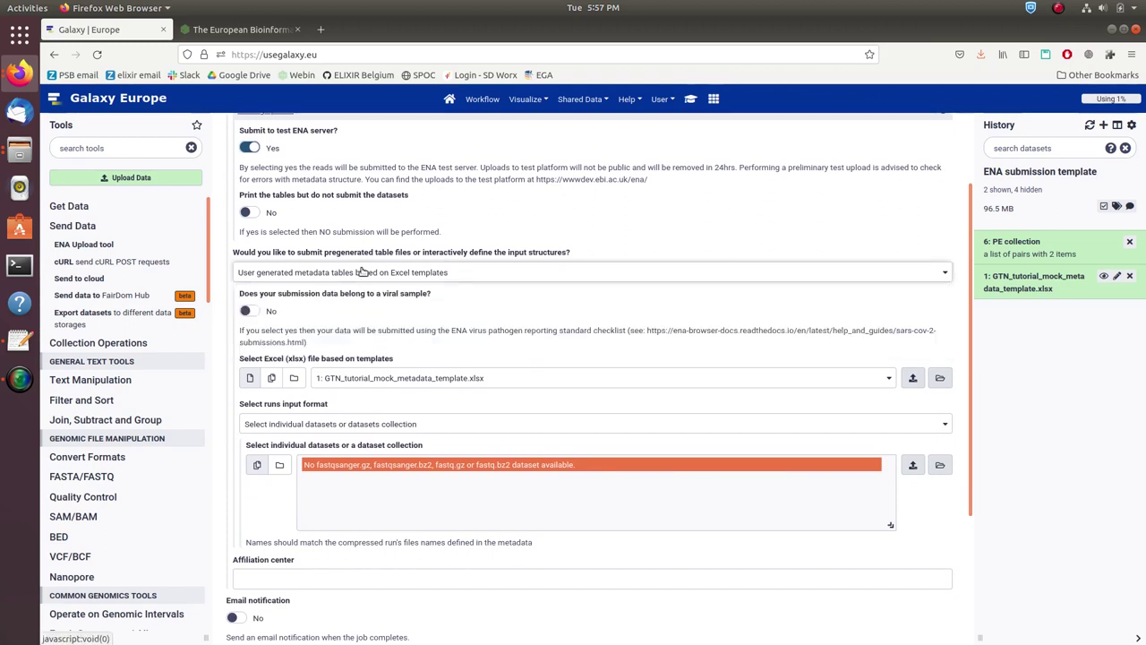
{"action": "left_click", "coordinate": [396, 384]}
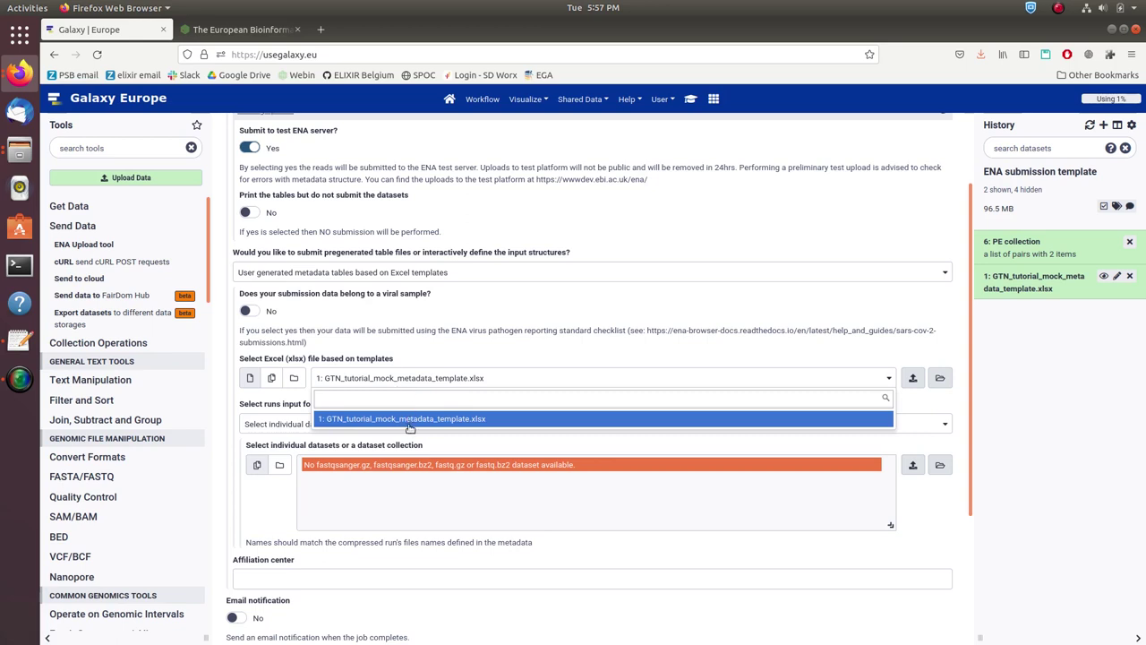
{"action": "left_click", "coordinate": [410, 421]}
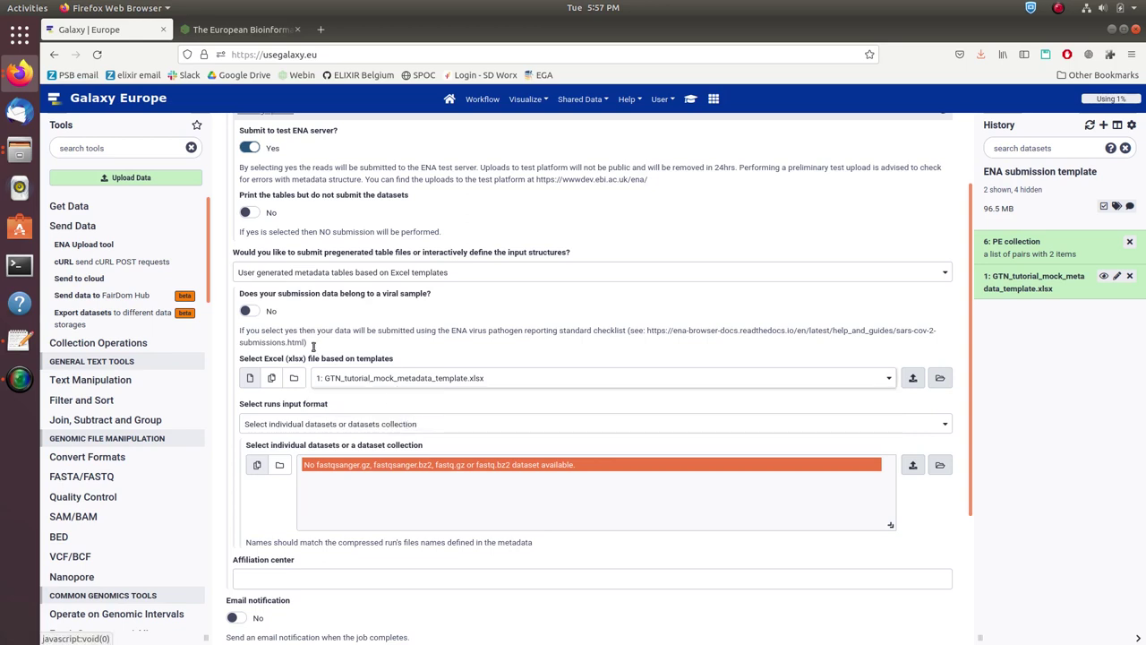
Mark it viral, use PE collection as paired-collection runs input, add Elixir Belgium affiliation, and execute.
{"action": "left_click", "coordinate": [250, 311]}
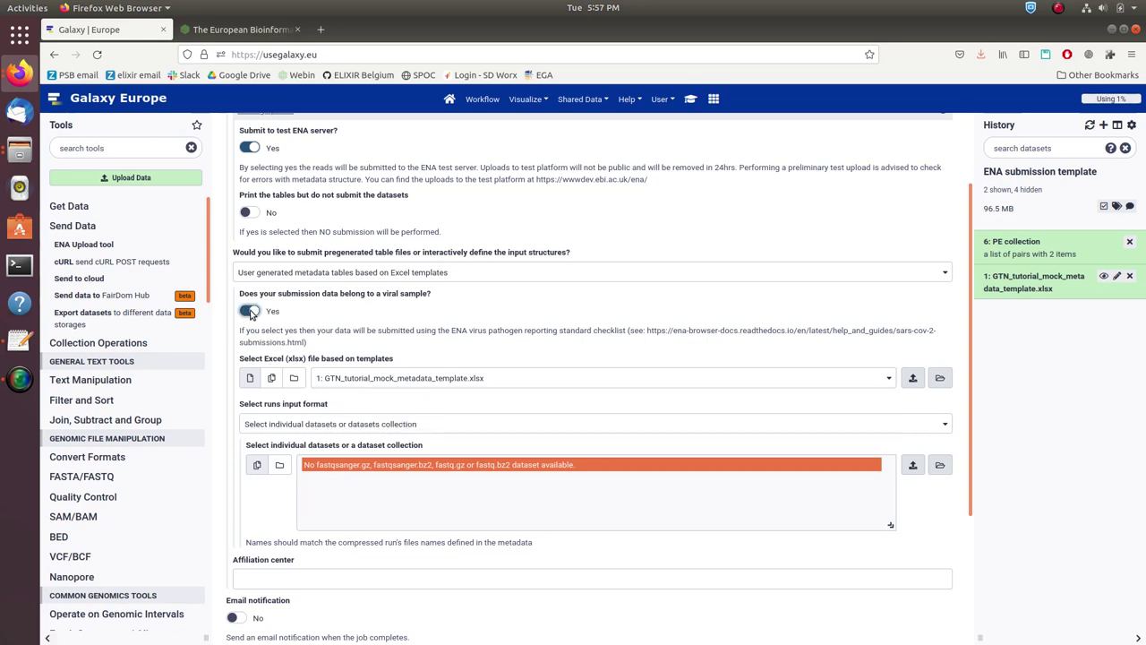
{"action": "scroll", "coordinate": [314, 327], "scroll_direction": "down", "scroll_amount": 2}
{"action": "left_click", "coordinate": [337, 356]}
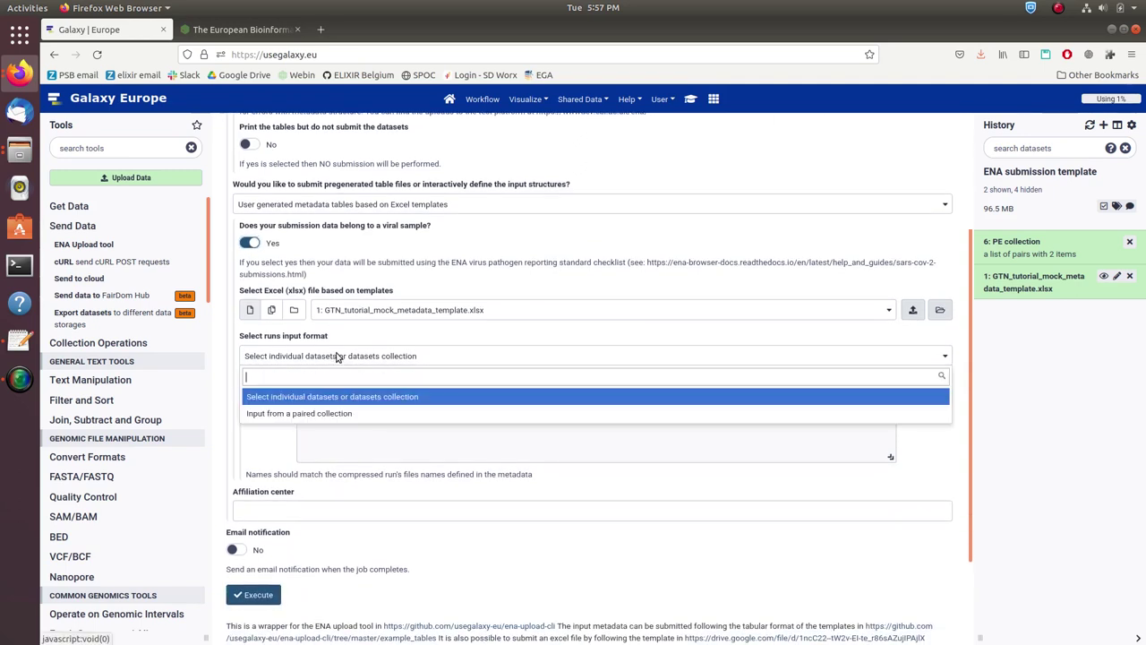
{"action": "left_click", "coordinate": [311, 414]}
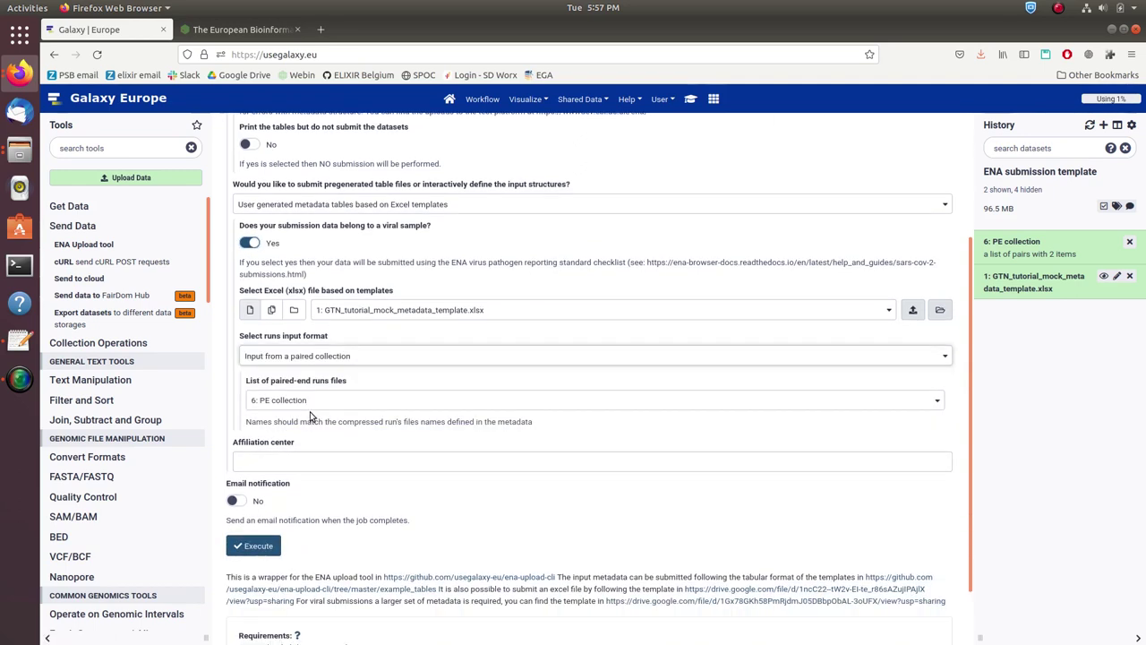
{"action": "left_click", "coordinate": [306, 400]}
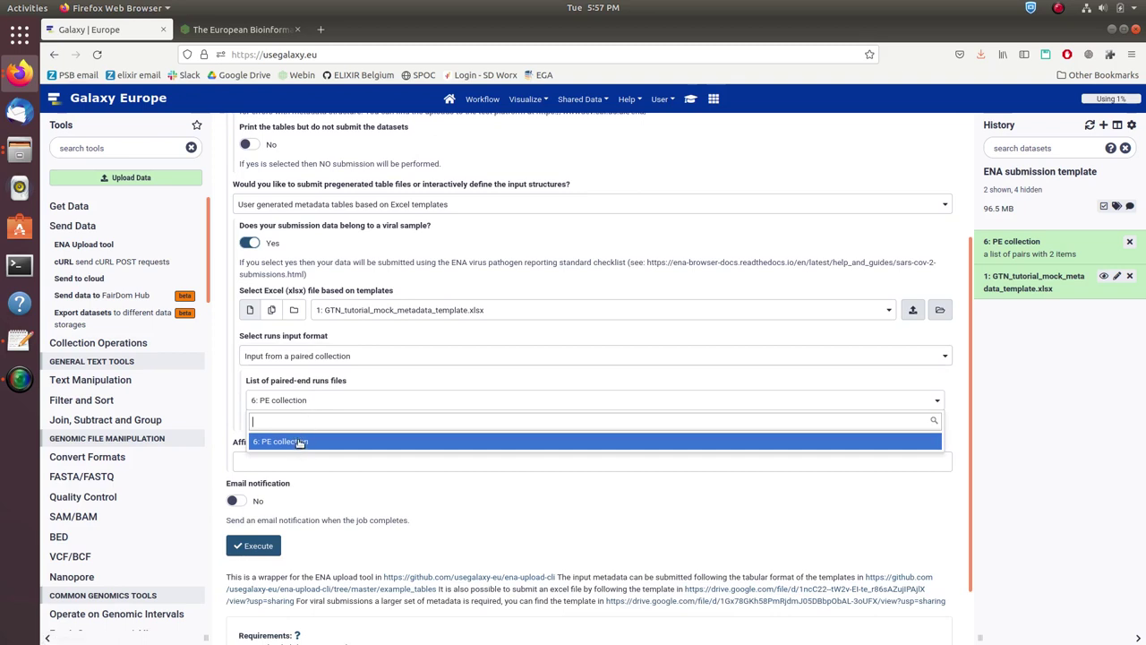
{"action": "left_click", "coordinate": [302, 439]}
{"action": "left_click", "coordinate": [288, 461]}
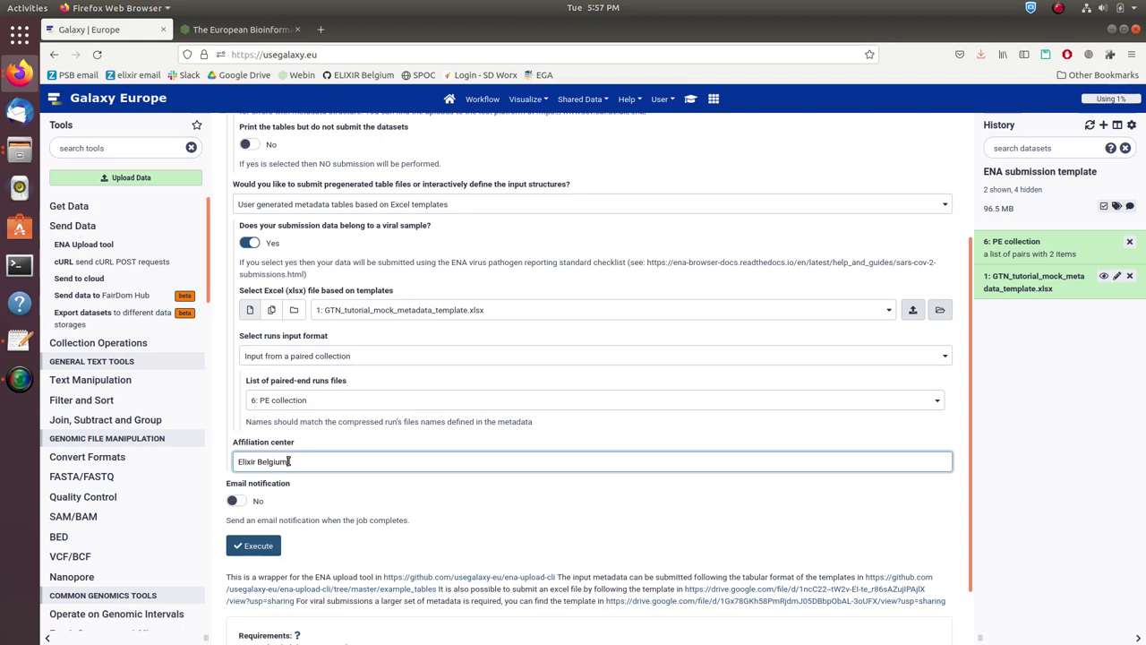
{"action": "left_click", "coordinate": [252, 546]}
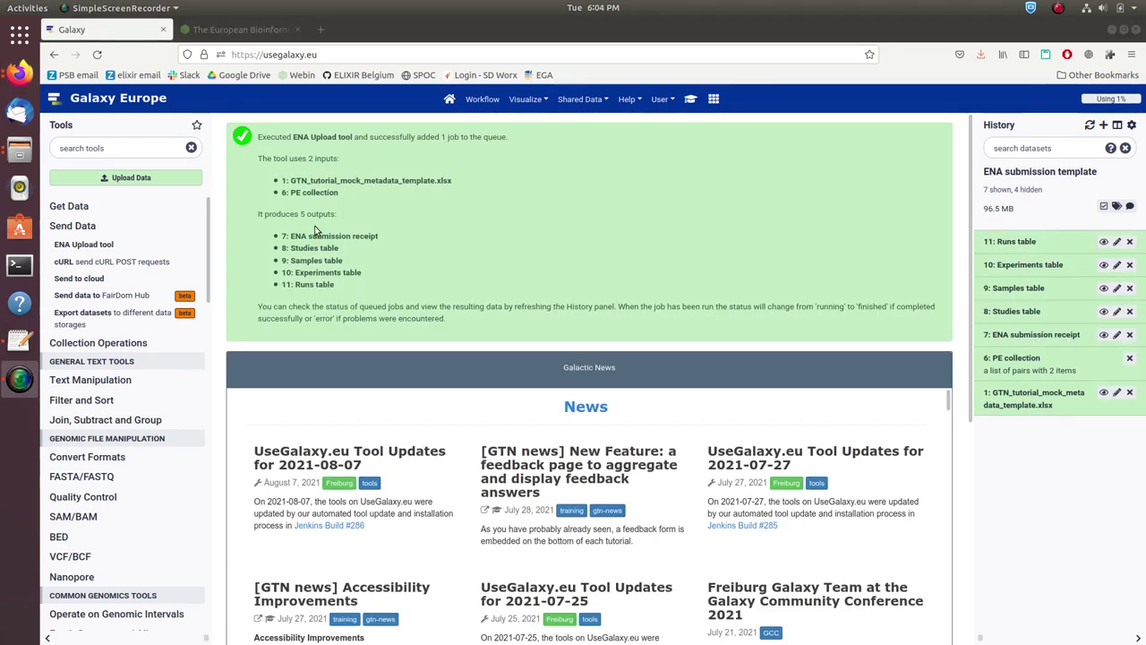
Find the 'Mock study for GTN tutorial' entry in the Webin test portal's Studies Report.
{"action": "left_click", "coordinate": [243, 32]}
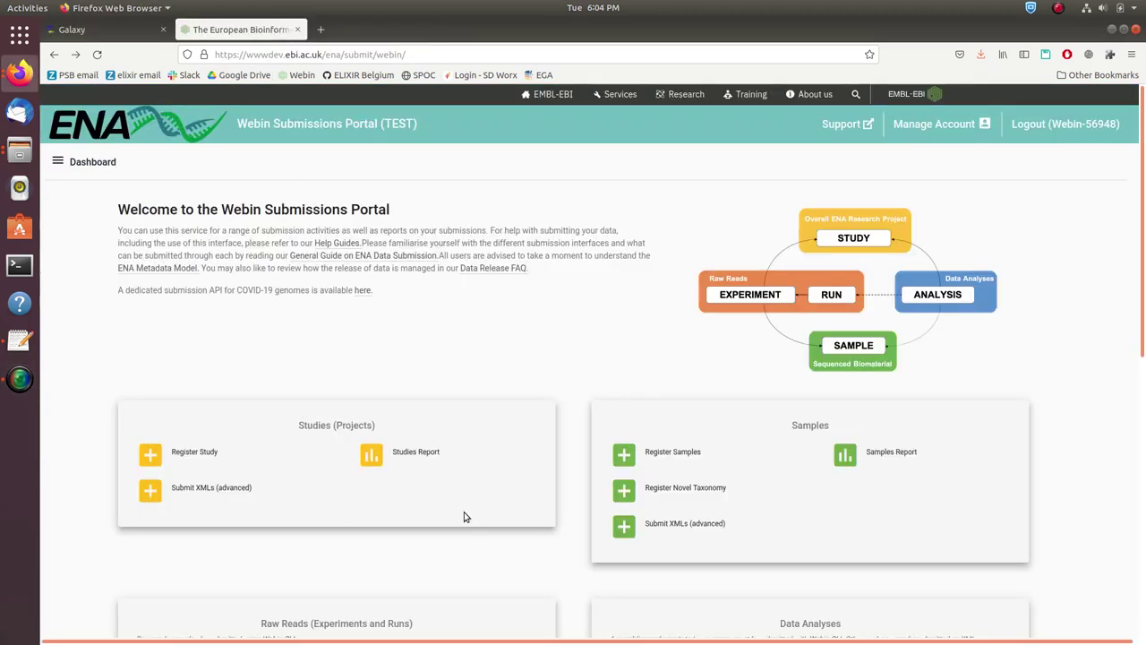
{"action": "left_click", "coordinate": [406, 452]}
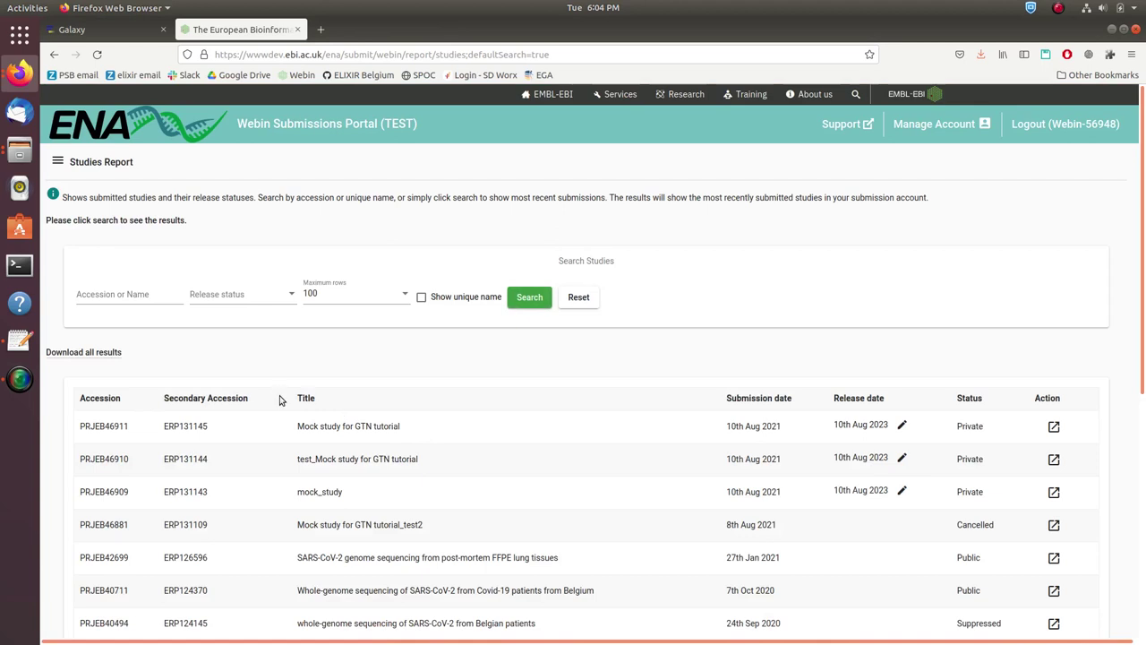
{"action": "left_click_drag", "start_coordinate": [403, 429], "coordinate": [162, 427]}
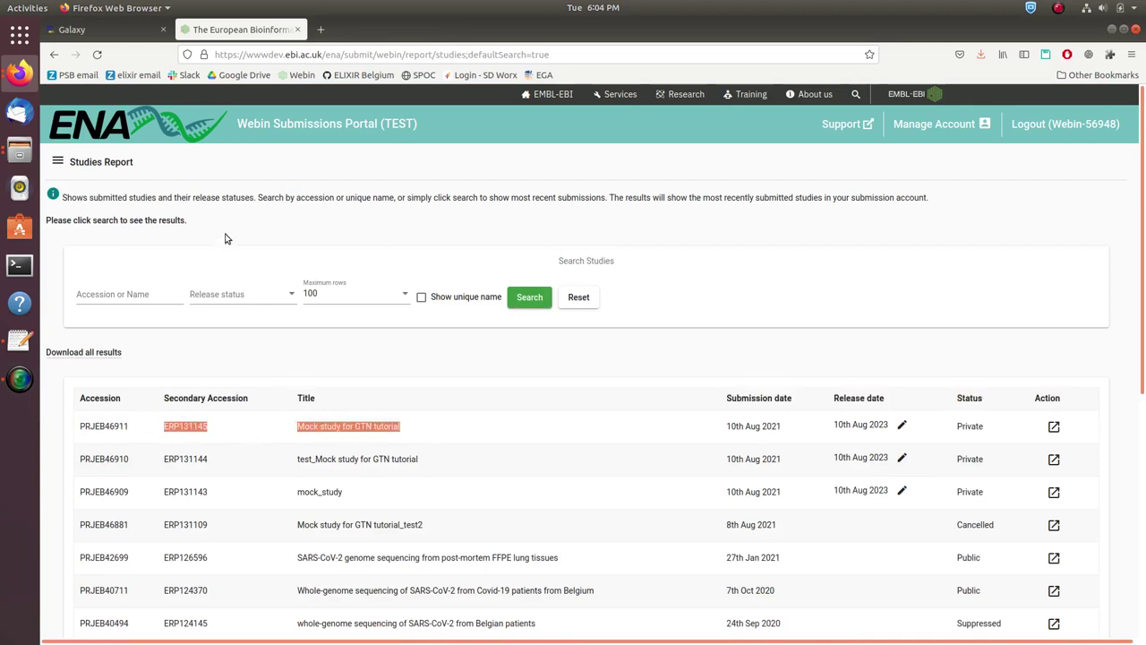
Reload Galaxy to show the receipt and studies, samples, experiments and runs tables.
{"action": "left_click", "coordinate": [127, 35]}
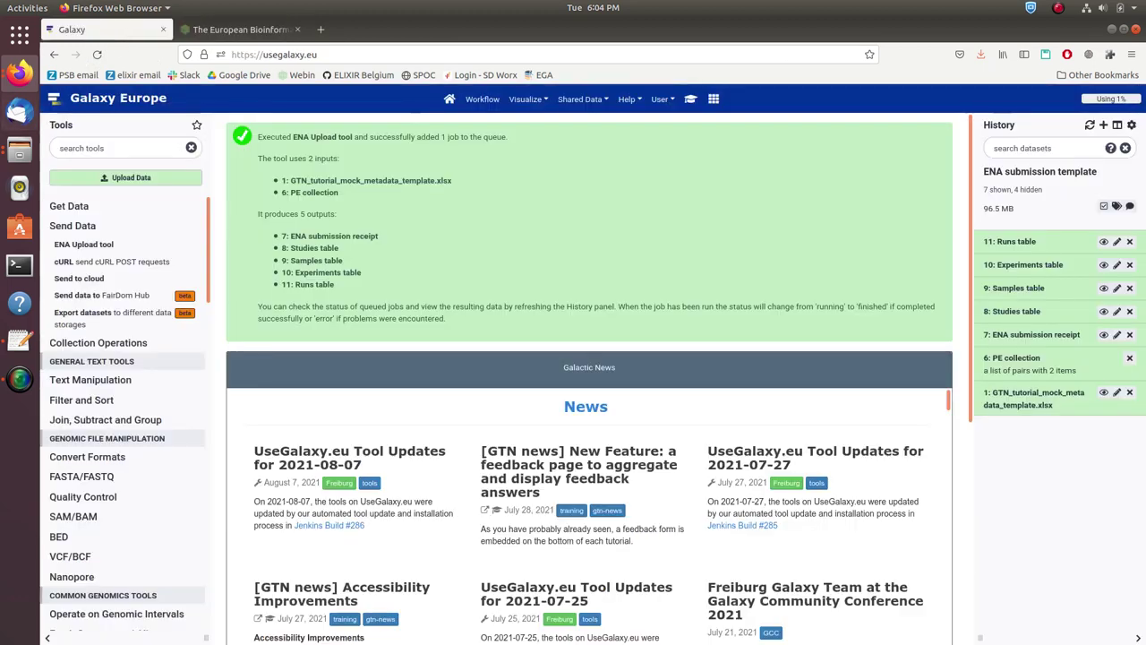
{"action": "key", "text": "ctrl+r"}
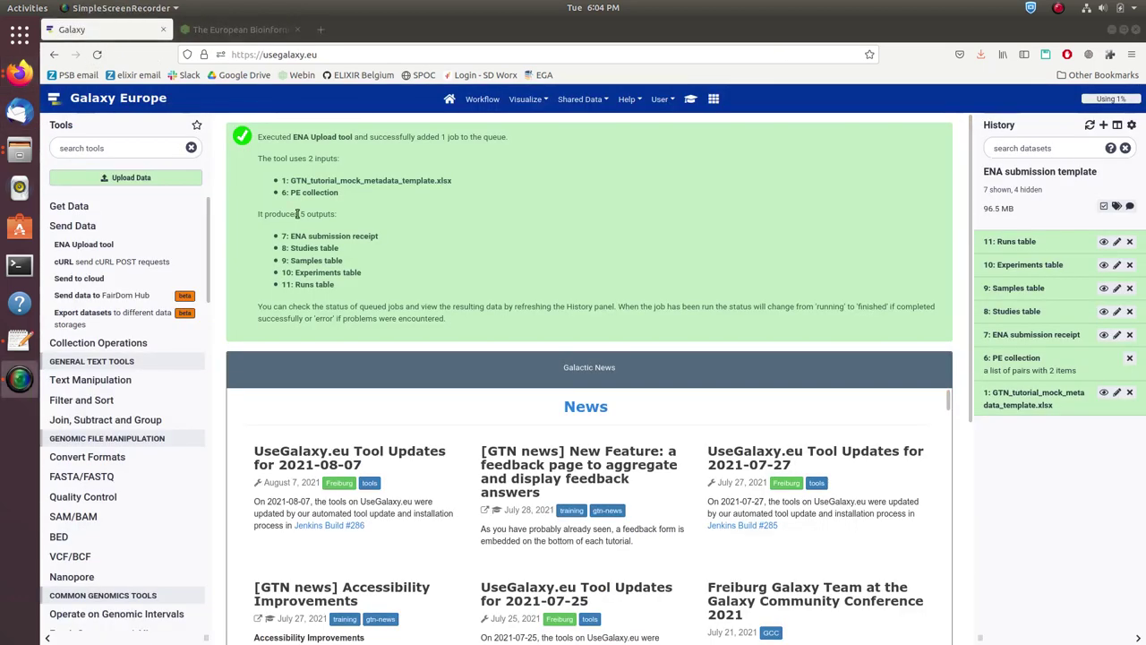